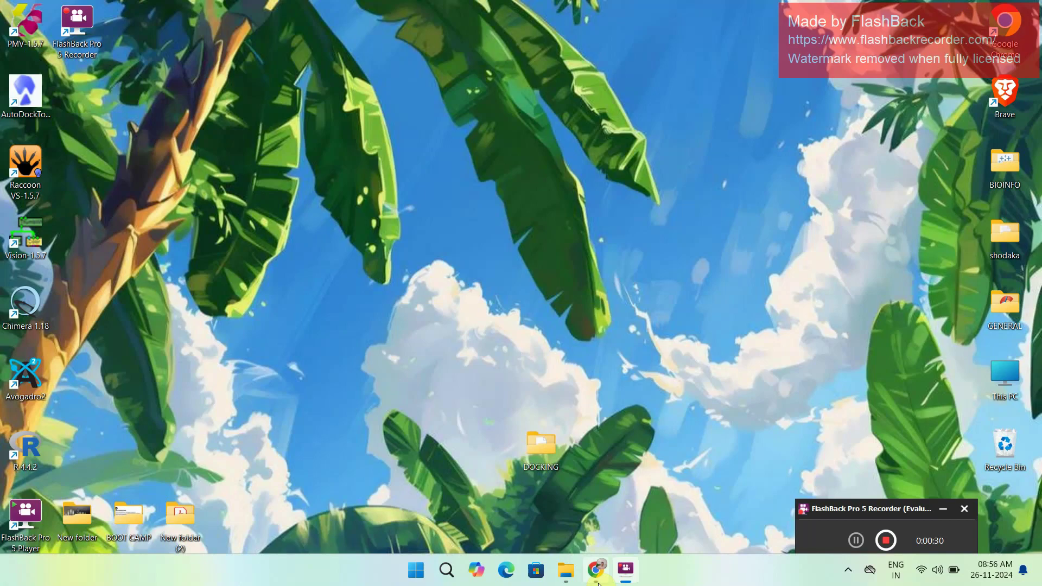
# Search Google for 'mgltools' in Chrome
pyautogui.moveTo(583, 567)
pyautogui.click(595, 572)
pyautogui.click(472, 275)
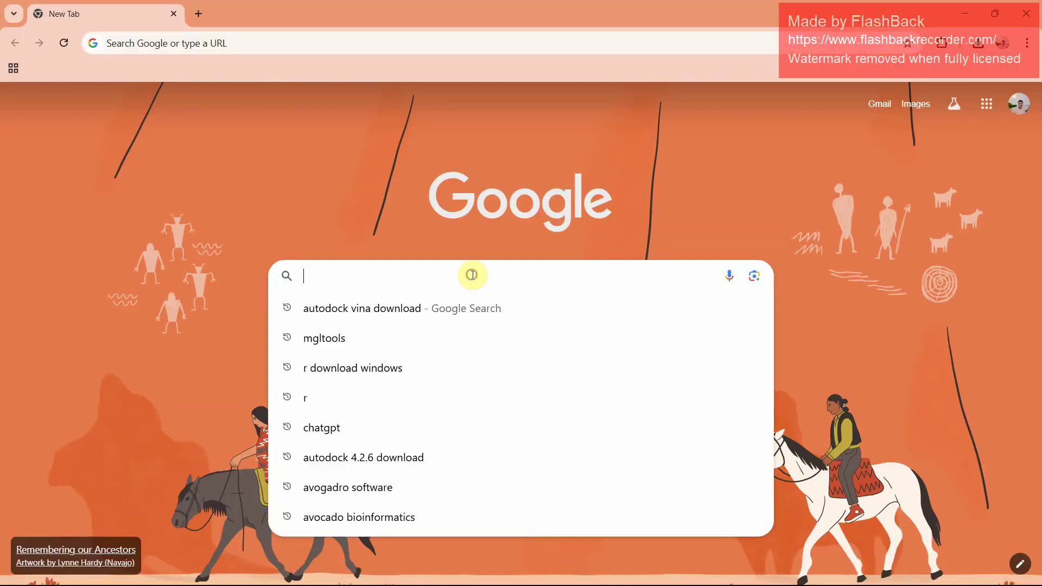
pyautogui.write('mglt')
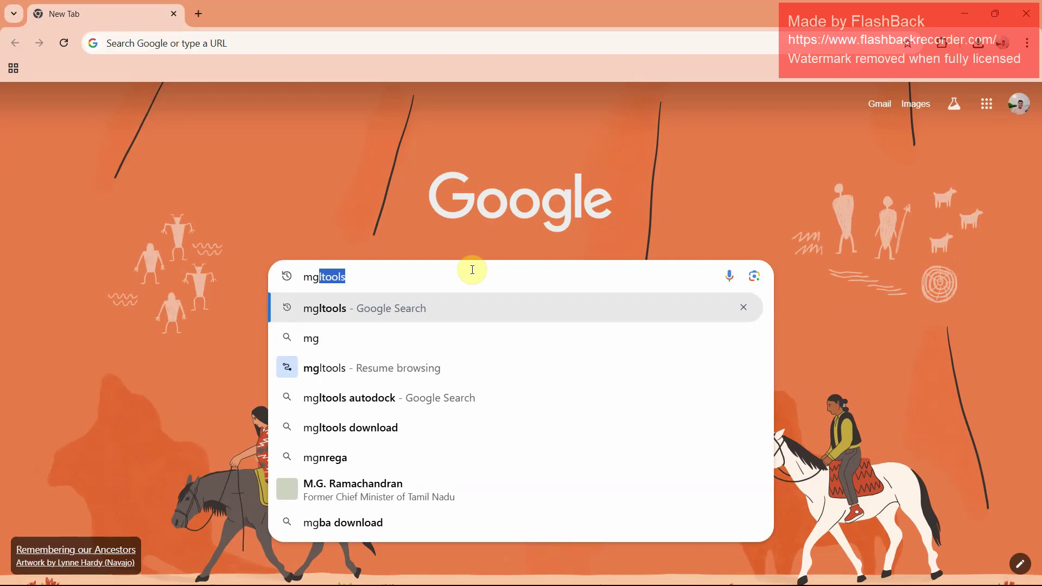
pyautogui.write('ools')
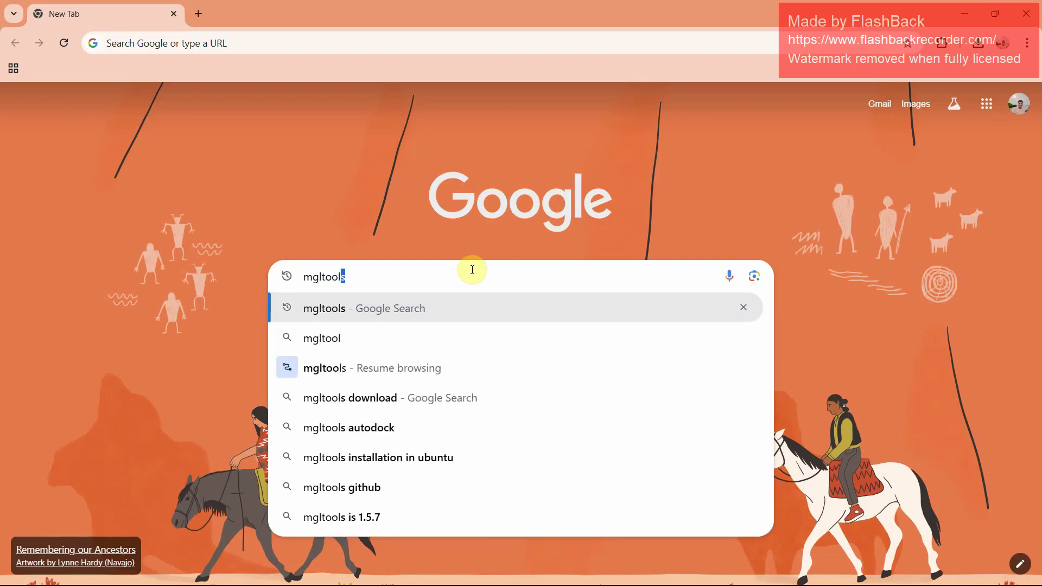
pyautogui.press('Return')
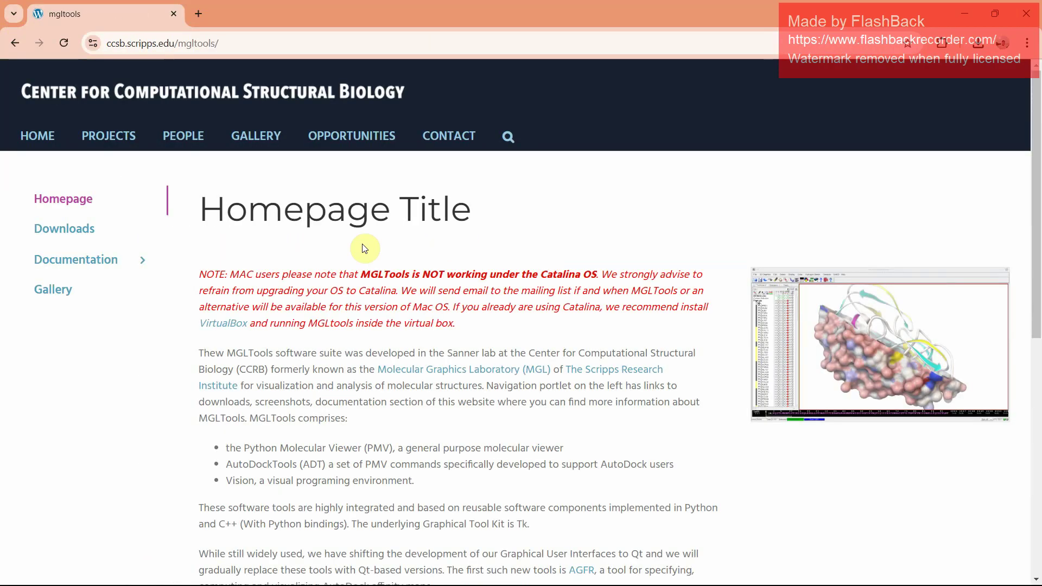
# Open the MGLTools downloads page and scroll to the Version 1.5.7 installers
pyautogui.click(85, 234)
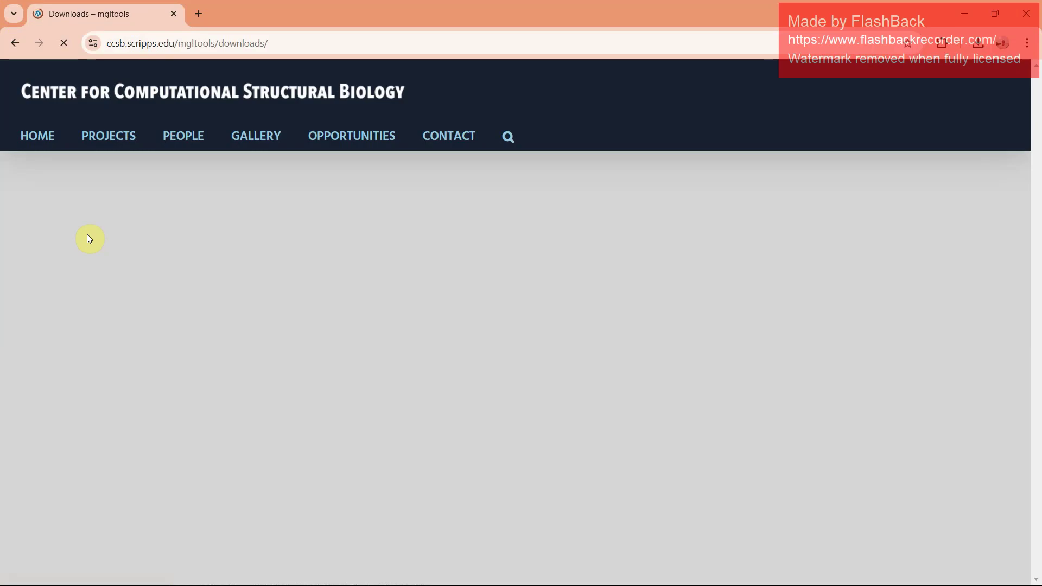
pyautogui.scroll(-1, 274, 253)
pyautogui.scroll(-8, 281, 255)
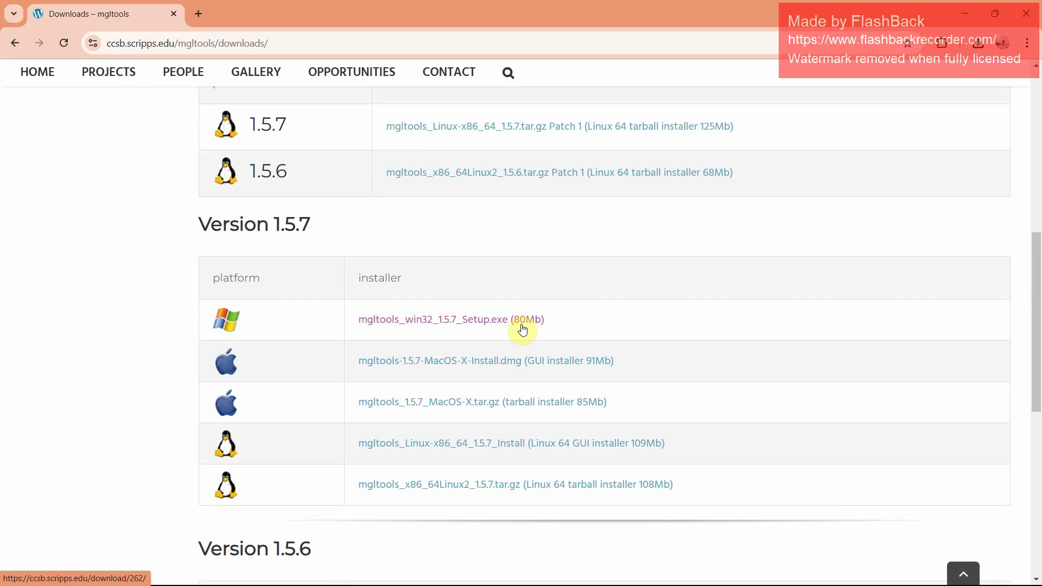
# In a new tab, search Google for 'autodock download'
pyautogui.click(199, 14)
pyautogui.click(205, 40)
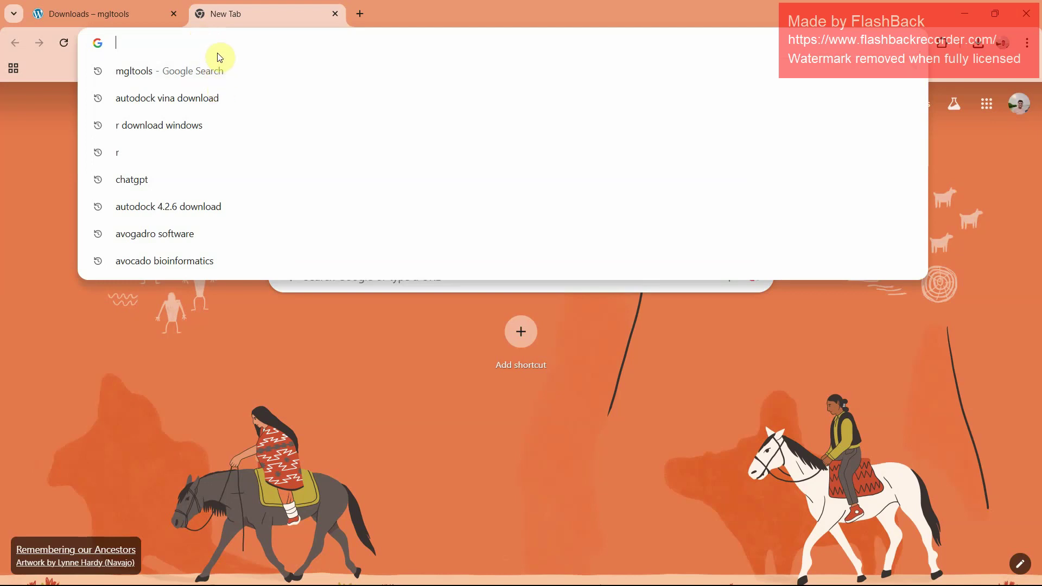
pyautogui.write('autodock vina download')
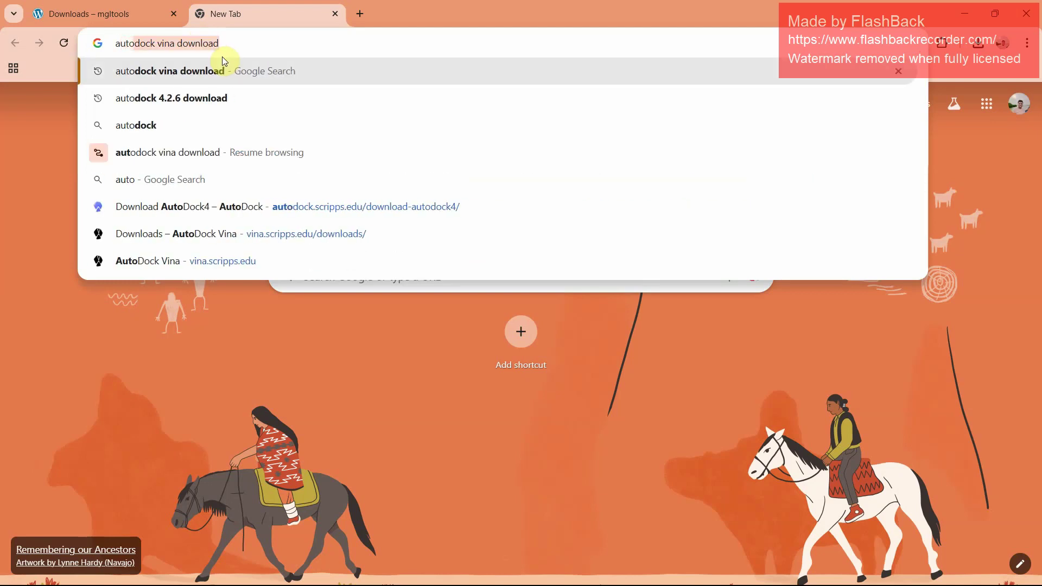
pyautogui.press('Return')
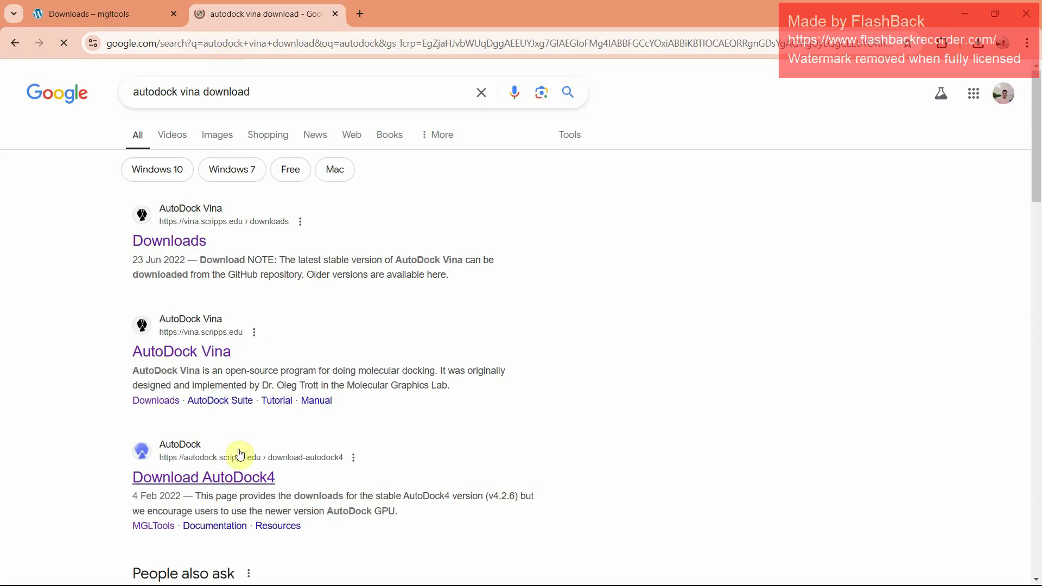
pyautogui.click(199, 95)
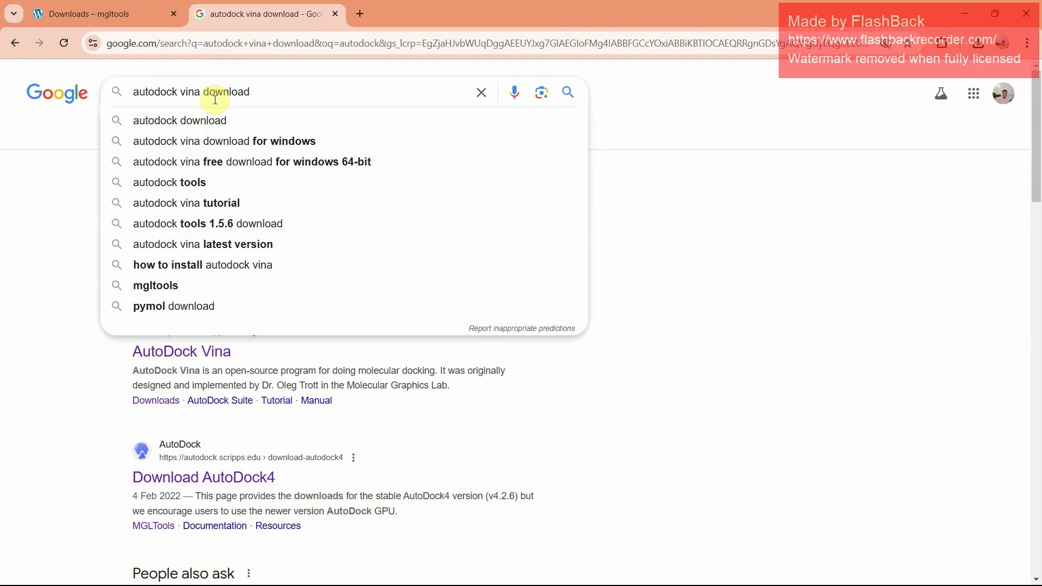
pyautogui.press('BackSpace')
pyautogui.press('BackSpace')
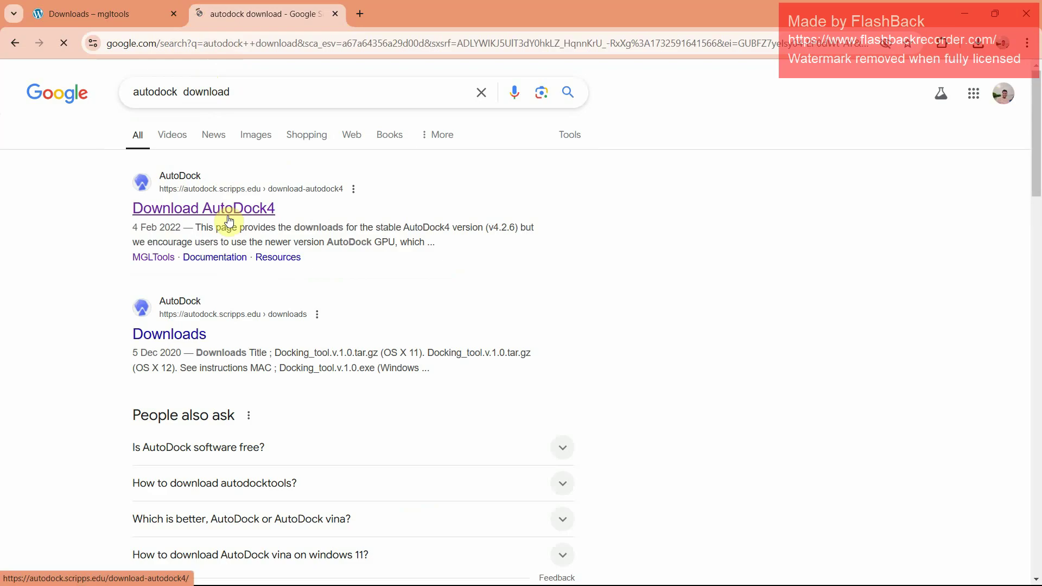
# Open the AutoDock4 Windows download from the Download AutoDock4 page, then minimize Chrome
pyautogui.scroll(-3, 274, 247)
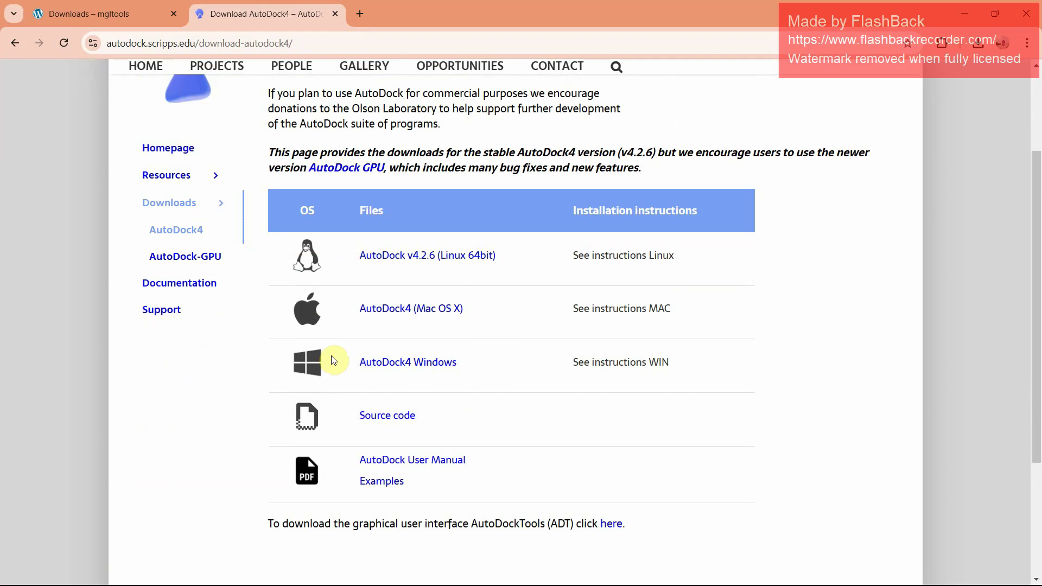
pyautogui.click(425, 364)
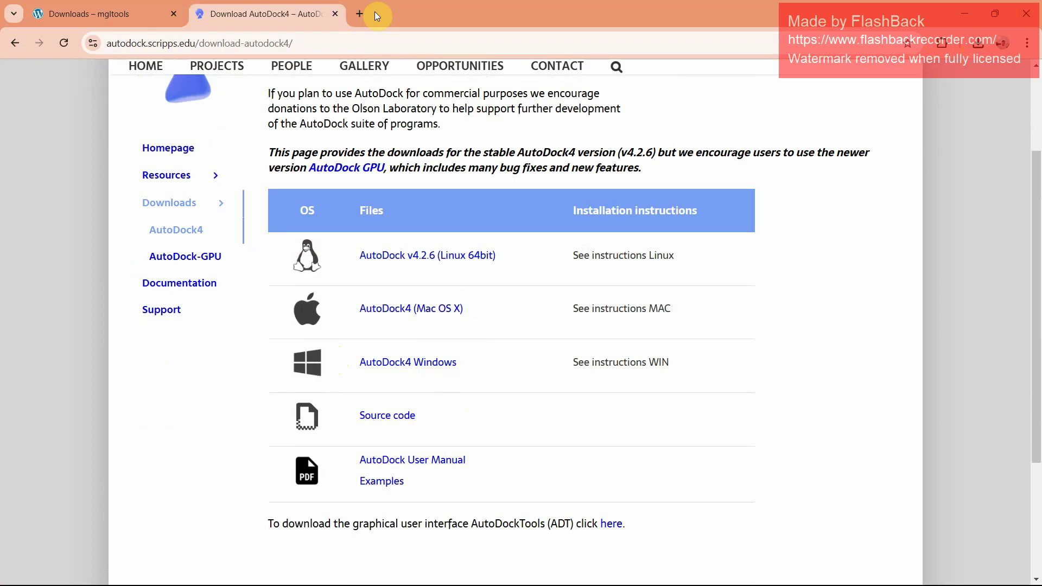
pyautogui.click(960, 22)
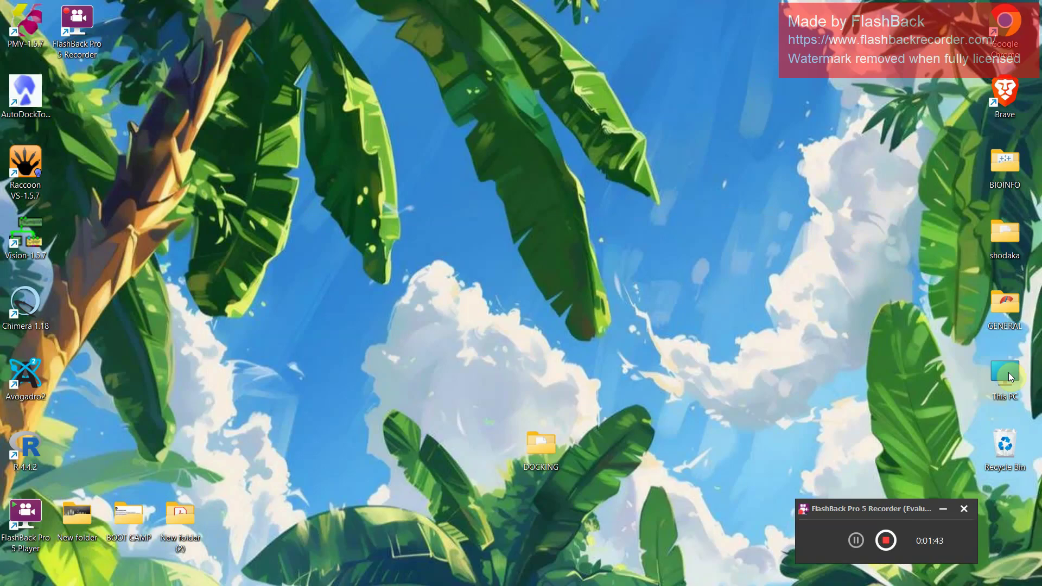
# Open the Windows (C:) drive from This PC
pyautogui.doubleClick(1008, 372)
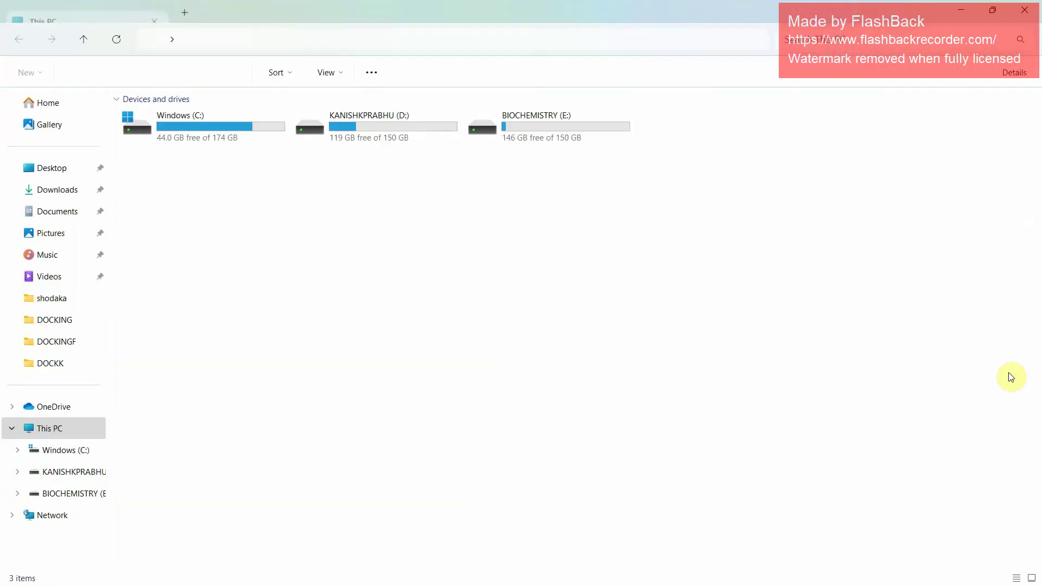
pyautogui.click(225, 133)
pyautogui.doubleClick(226, 136)
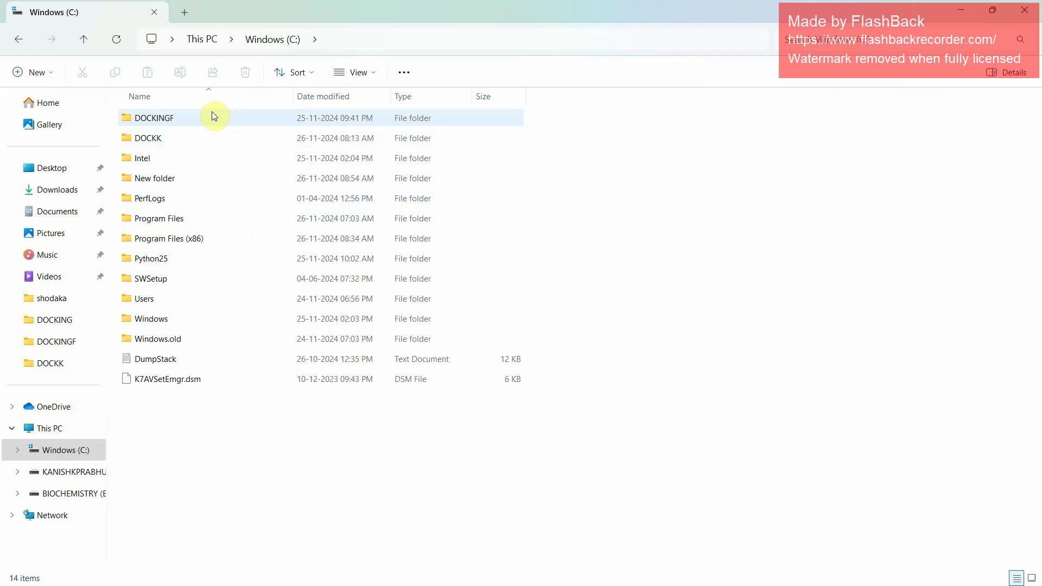
# Create a new folder on C: named DOCKING and open it
pyautogui.click(47, 73)
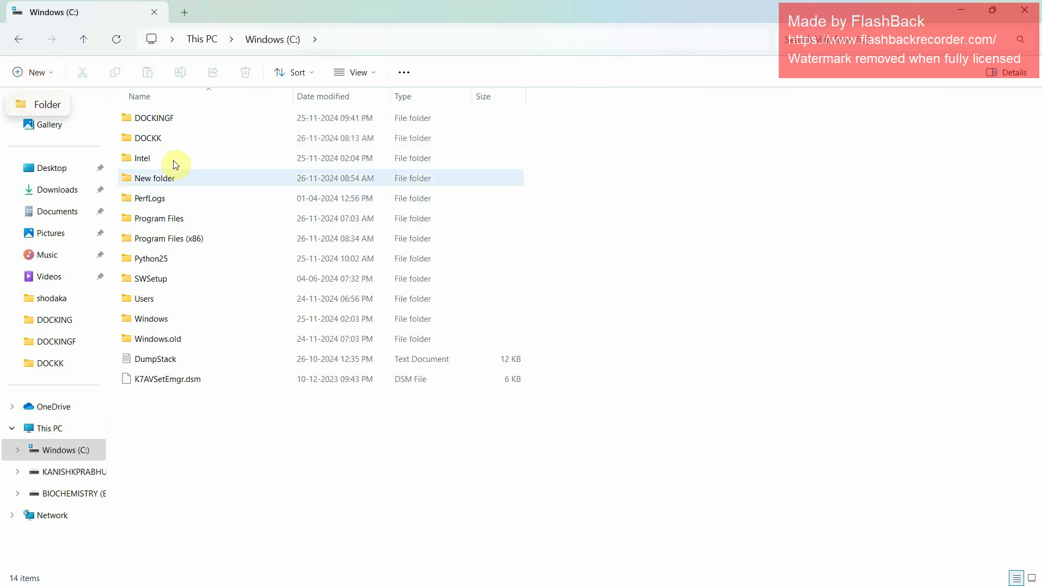
pyautogui.click(174, 178)
pyautogui.click(174, 178)
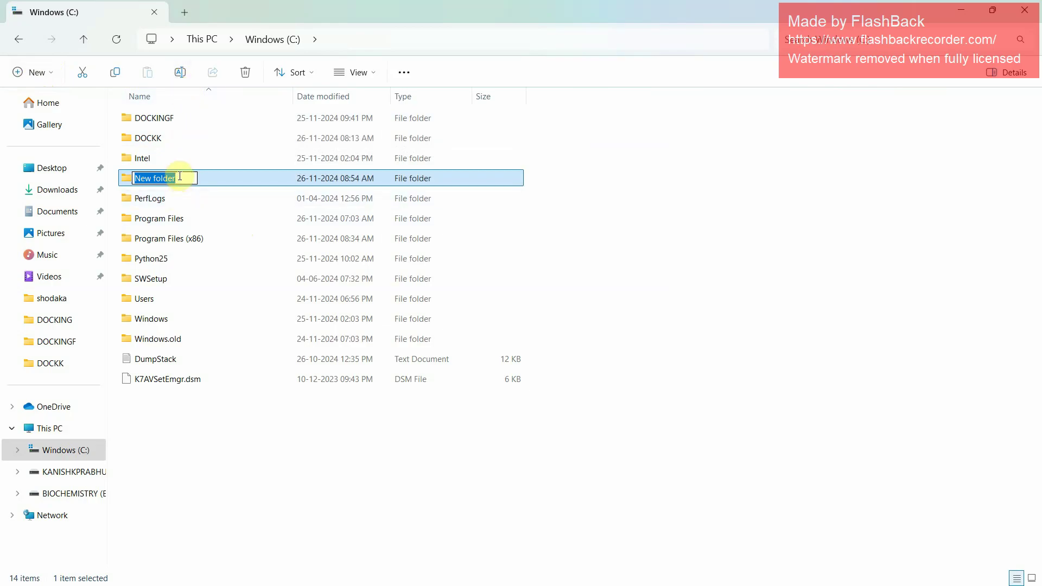
pyautogui.press('BackSpace')
pyautogui.write('DO')
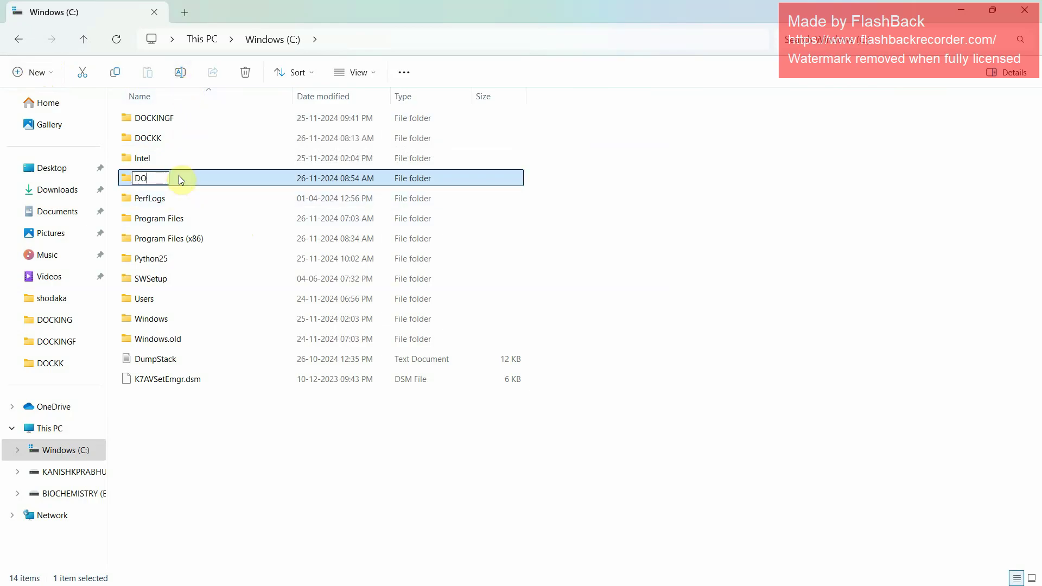
pyautogui.write('CKING')
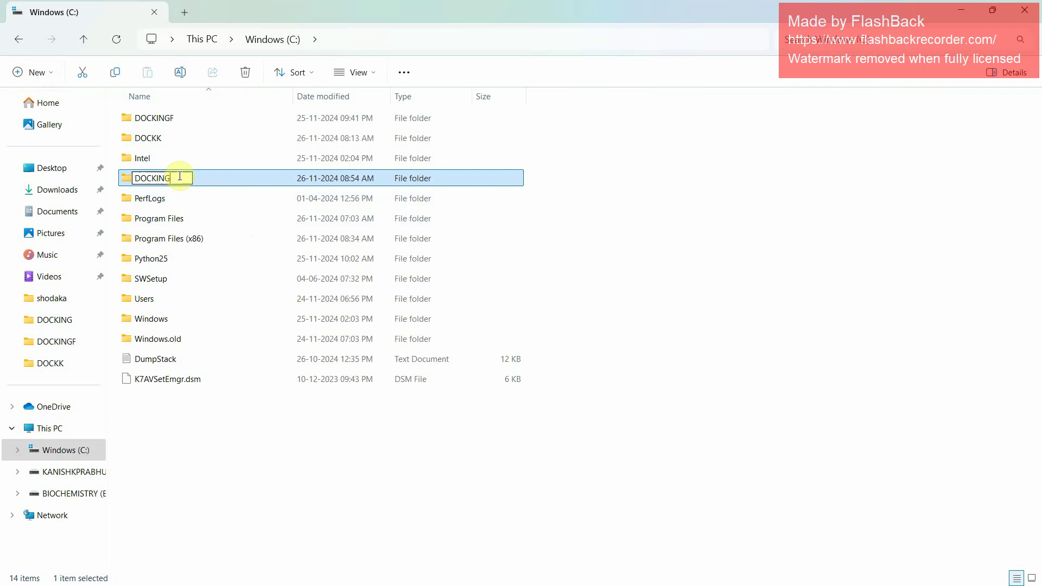
pyautogui.press('Return')
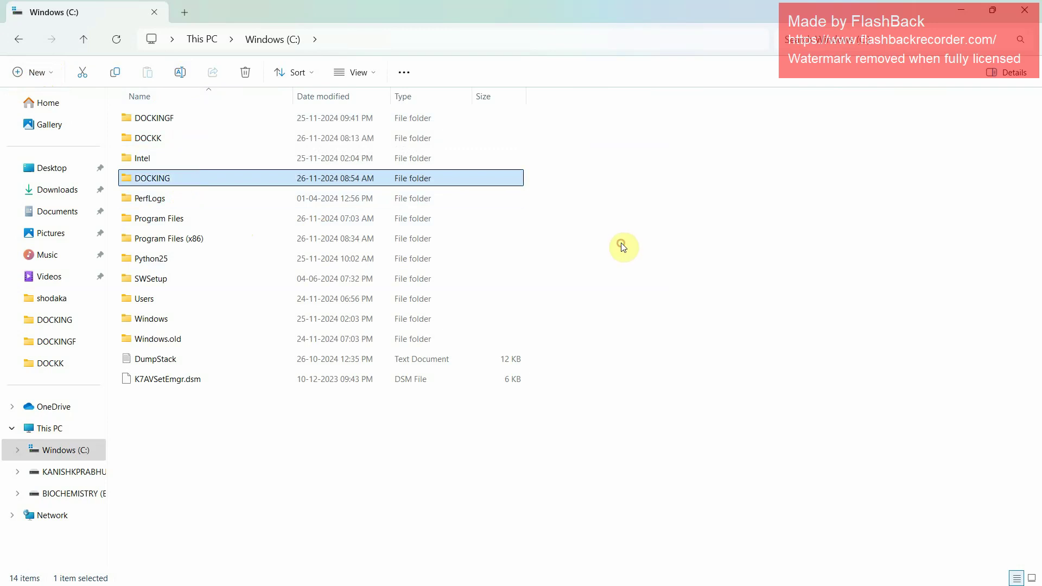
pyautogui.doubleClick(511, 177)
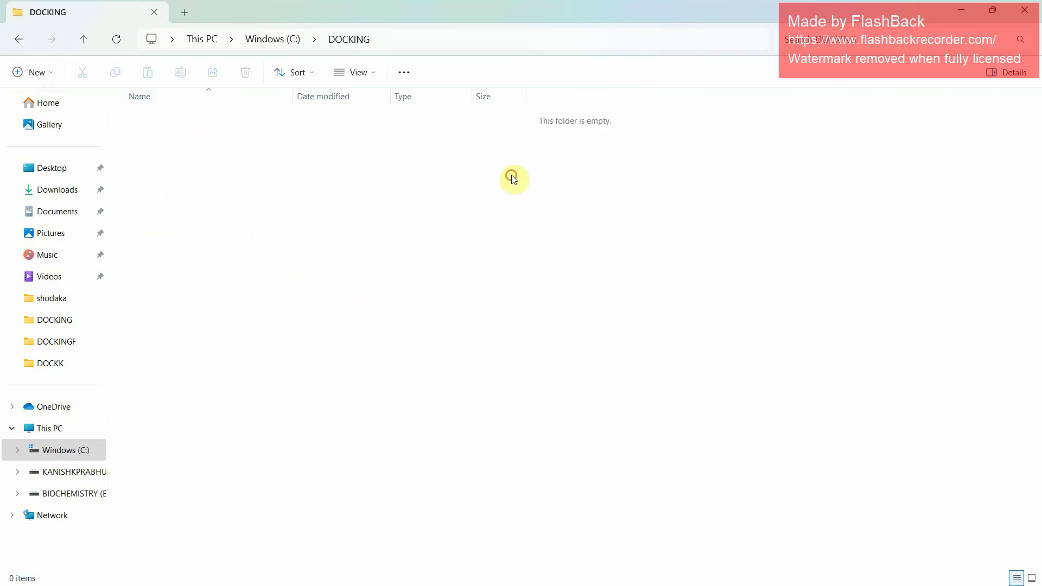
# In a new Explorer tab, go to C:\Program Files (x86)\MGLTools-1.5.7\Lib\site-packages\AutoDockTools
pyautogui.click(194, 16)
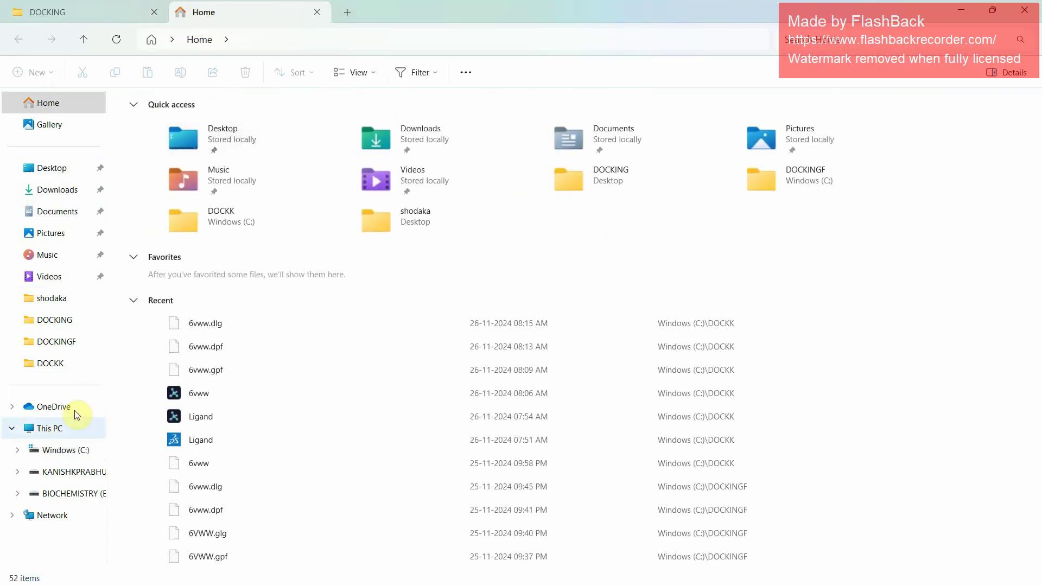
pyautogui.click(74, 429)
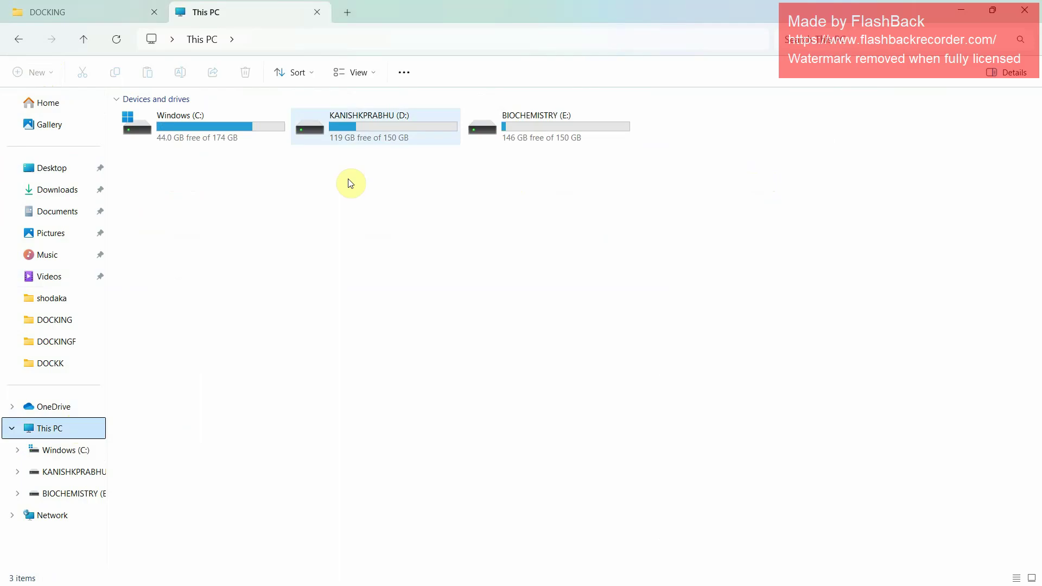
pyautogui.doubleClick(197, 142)
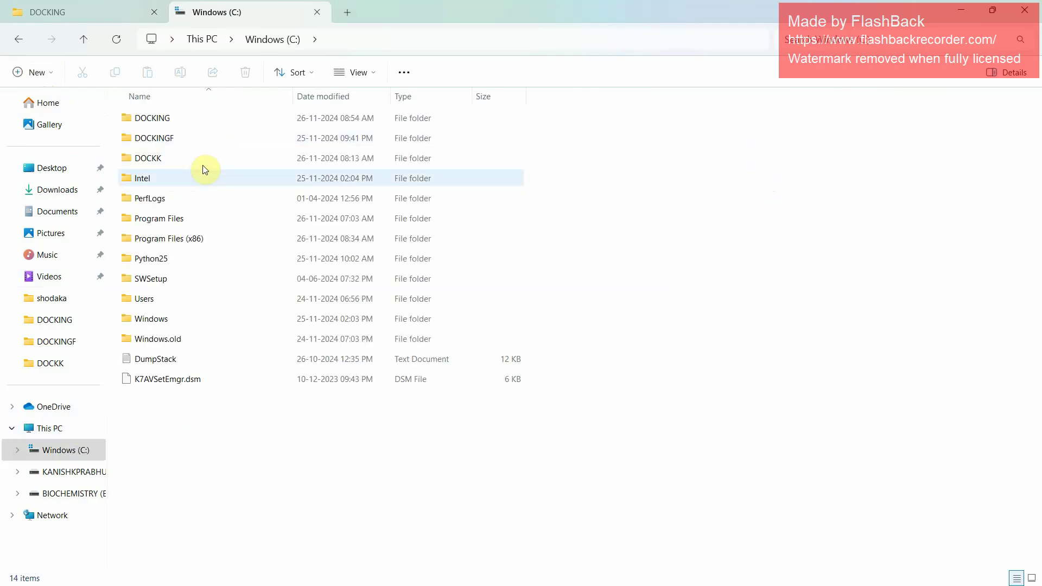
pyautogui.click(207, 239)
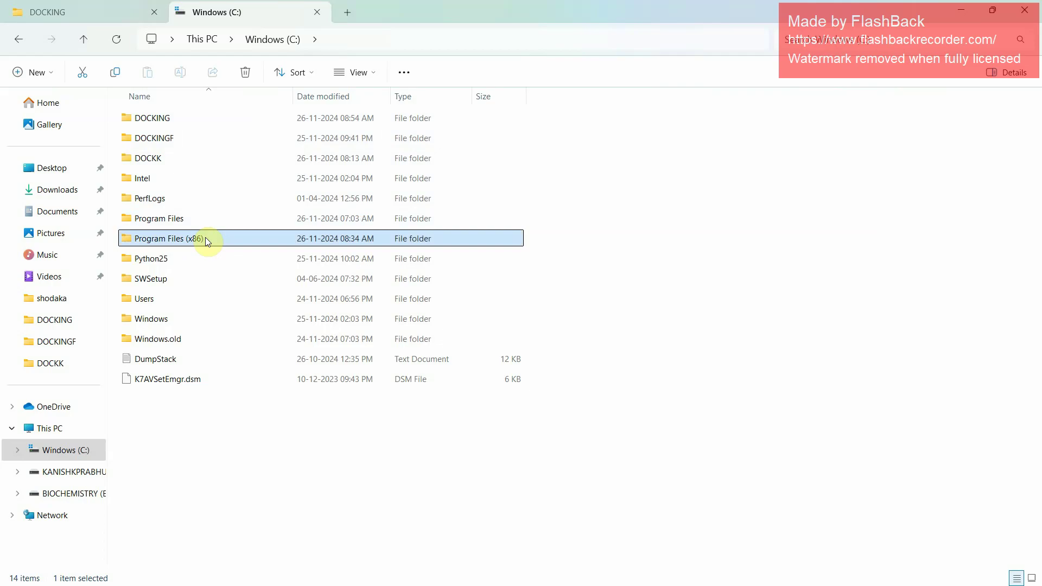
pyautogui.doubleClick(205, 237)
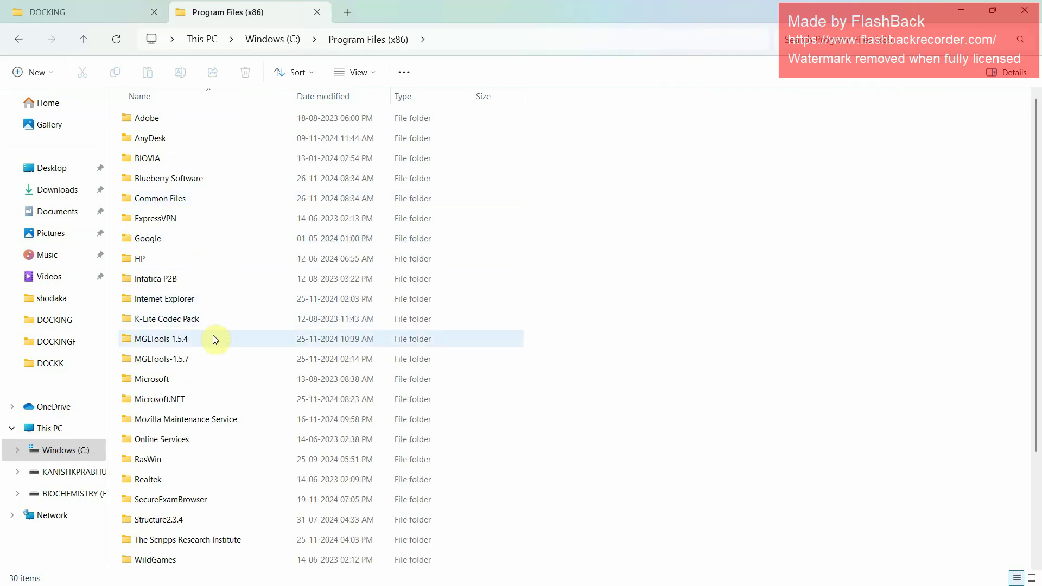
pyautogui.click(191, 360)
pyautogui.doubleClick(190, 360)
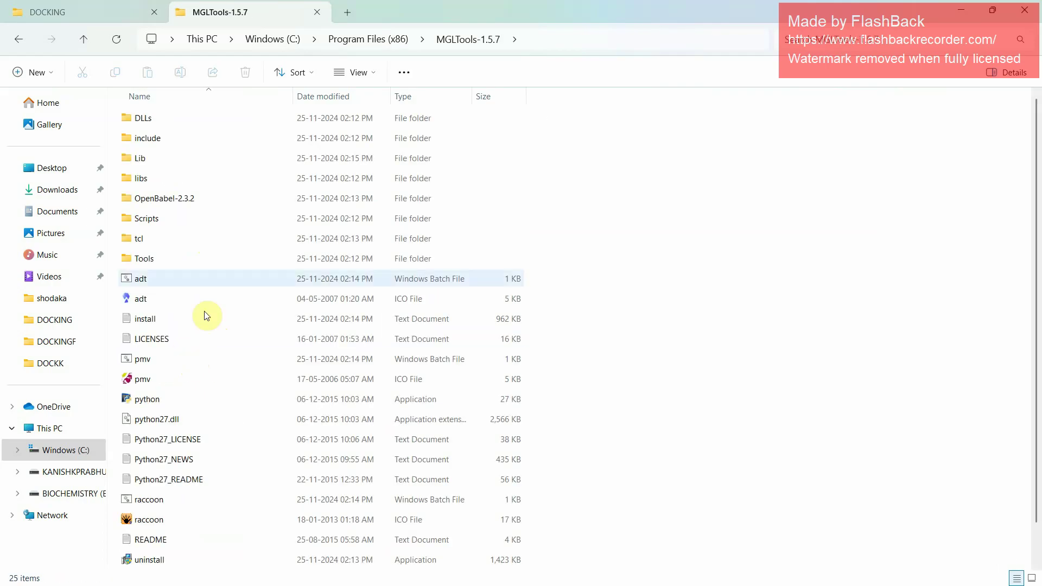
pyautogui.click(226, 162)
pyautogui.doubleClick(225, 163)
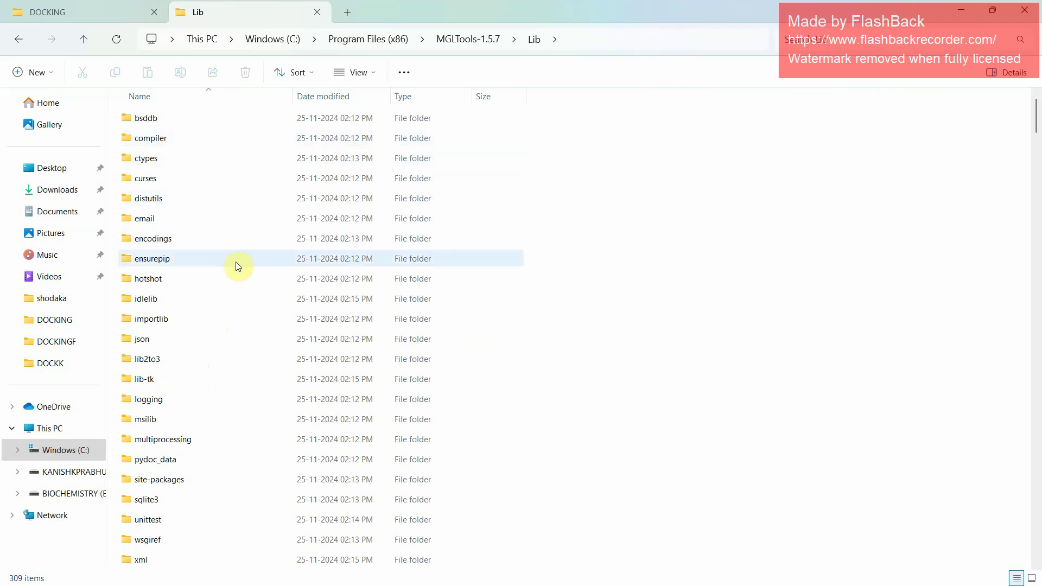
pyautogui.click(233, 475)
pyautogui.doubleClick(232, 475)
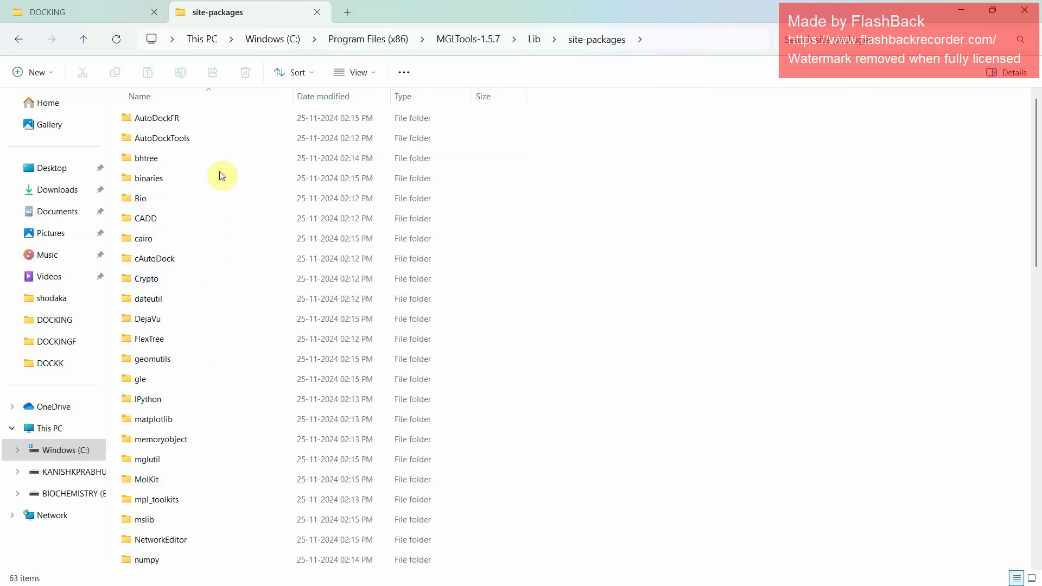
pyautogui.click(215, 138)
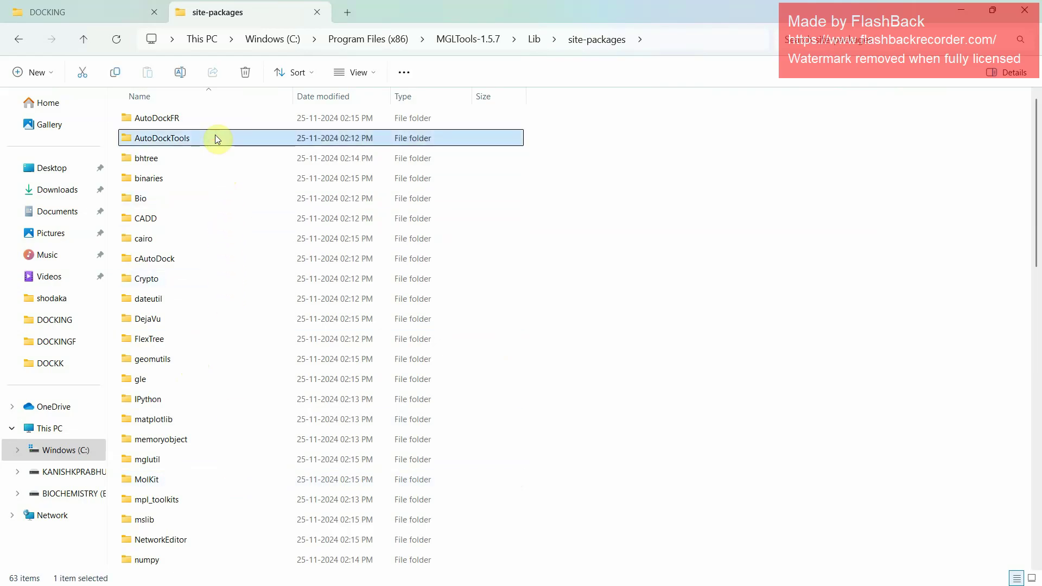
pyautogui.doubleClick(217, 139)
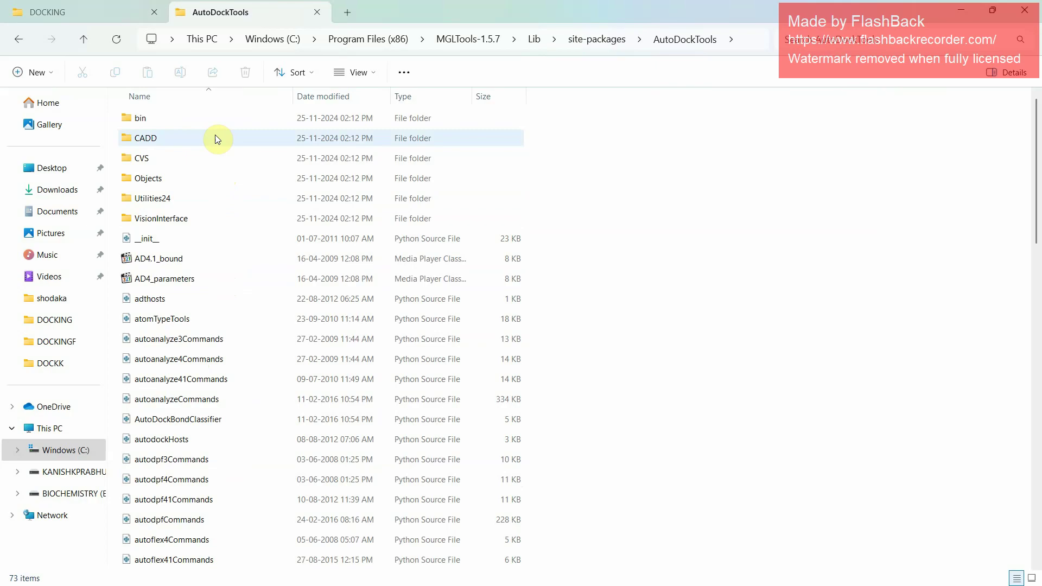
# Copy AD4.1_bound and AD4_parameters into the DOCKING folder
pyautogui.click(221, 254)
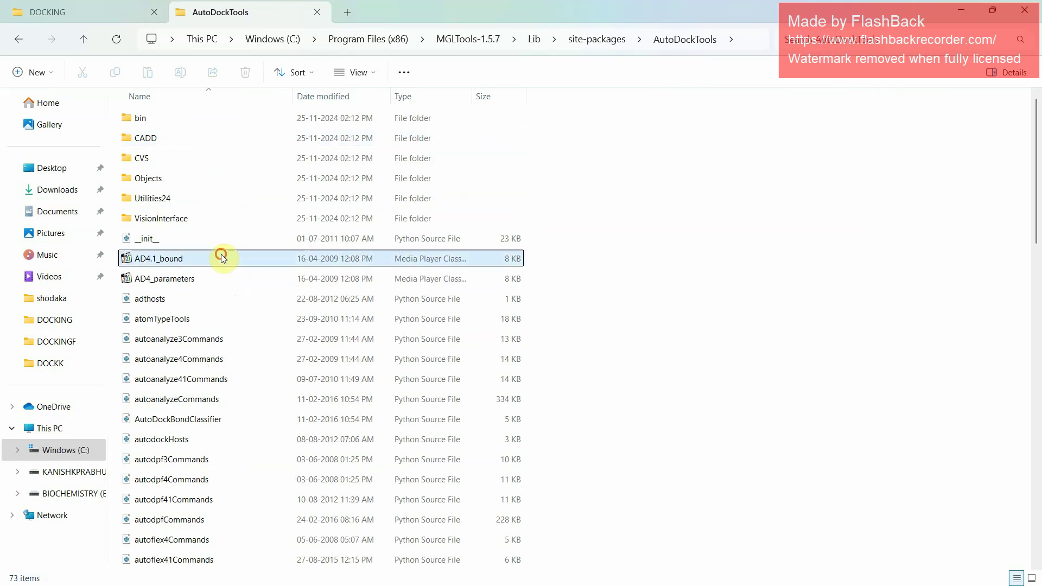
pyautogui.keyDown('ctrl'); pyautogui.click(222, 277); pyautogui.keyUp('ctrl')
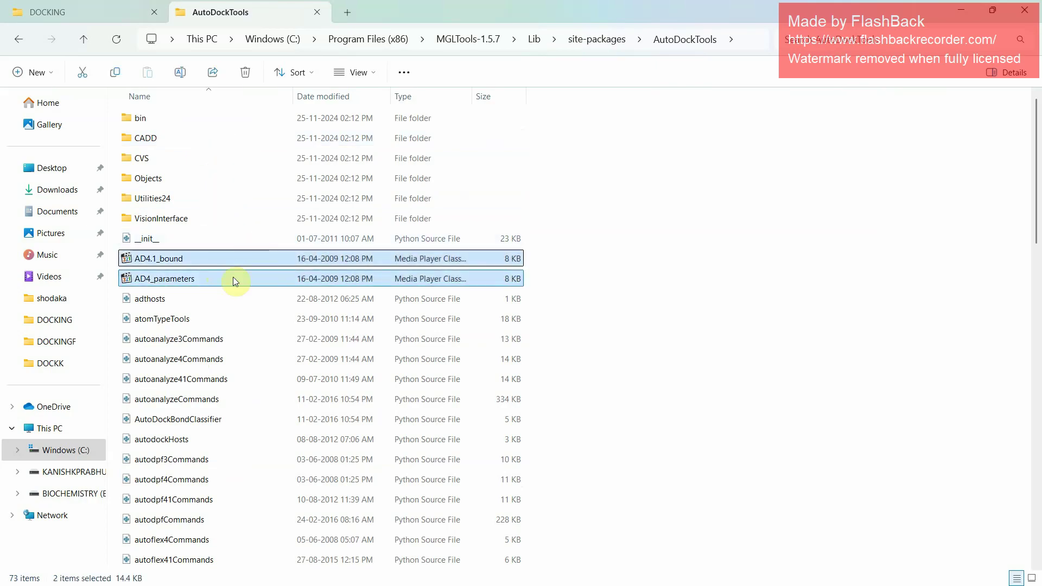
pyautogui.click(116, 75)
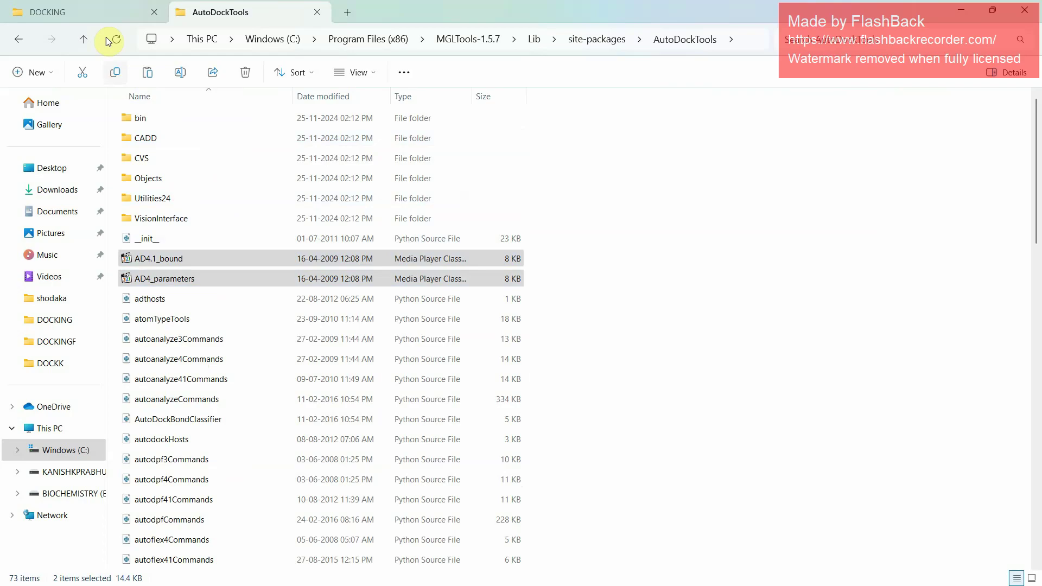
pyautogui.click(100, 17)
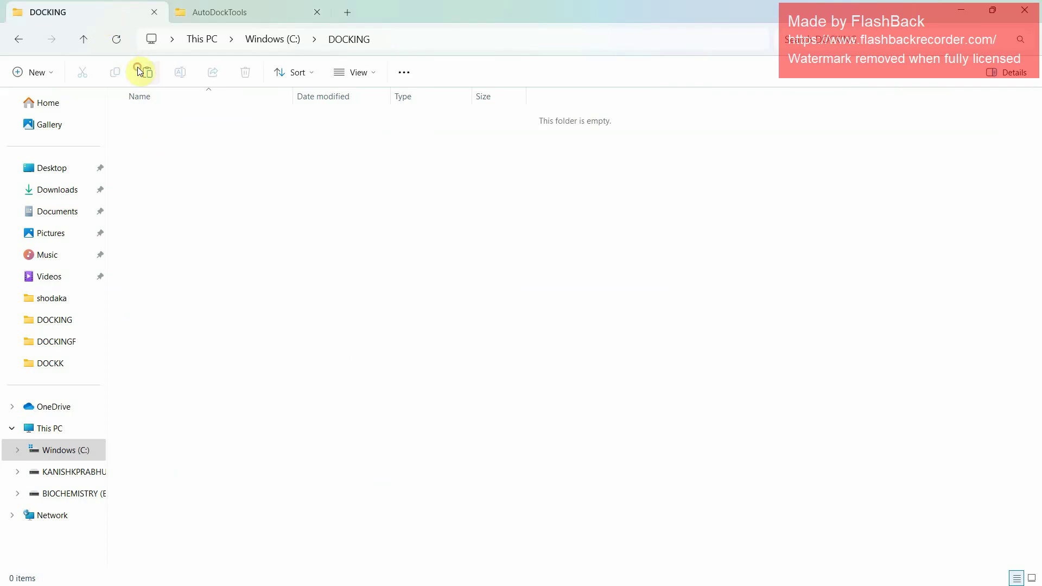
pyautogui.click(230, 242)
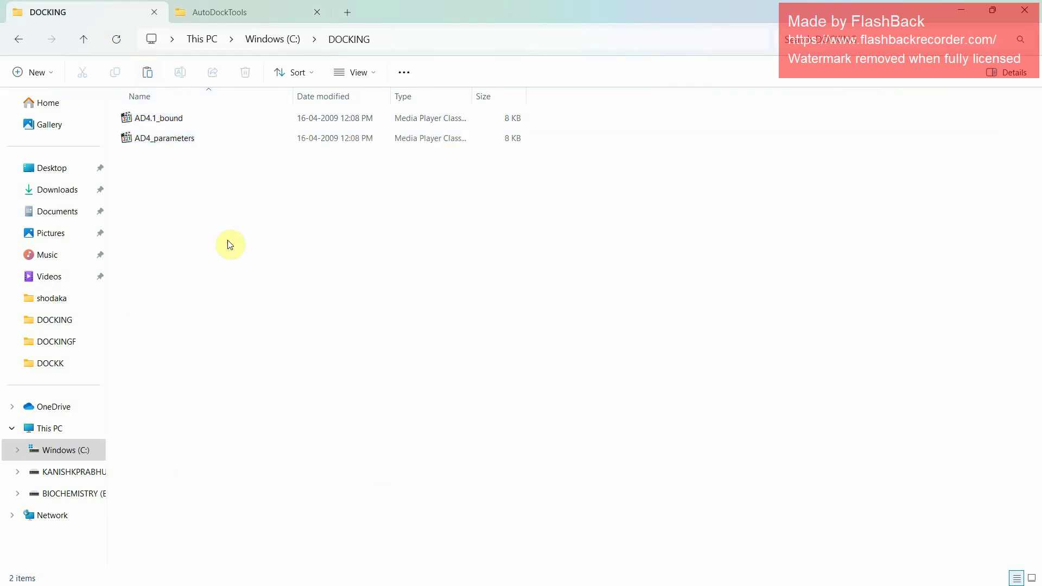
# Go to Program Files (x86)\The Scripps Research Institute\Autodock\4.2.6
pyautogui.click(262, 7)
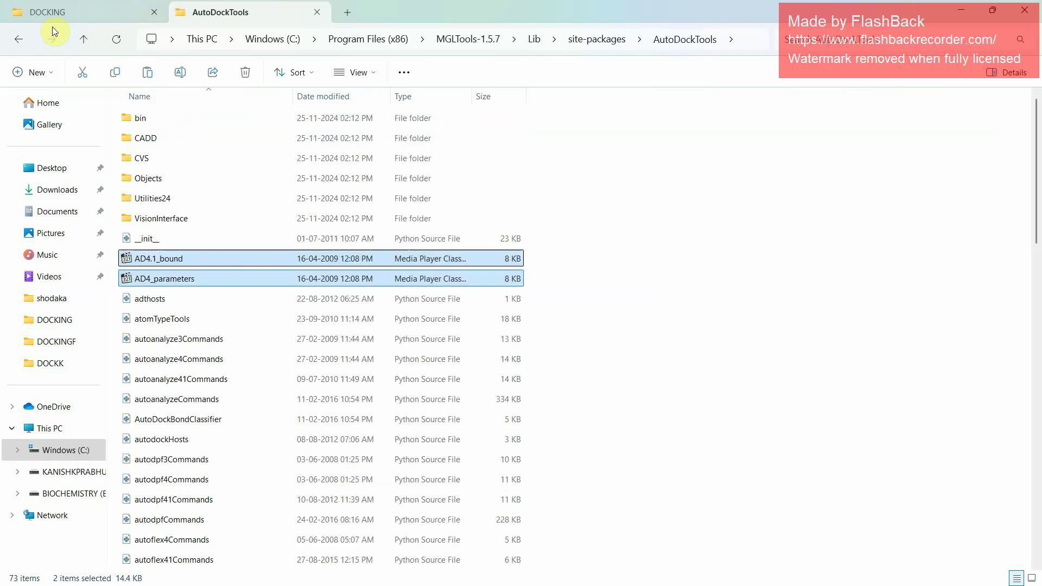
pyautogui.click(360, 41)
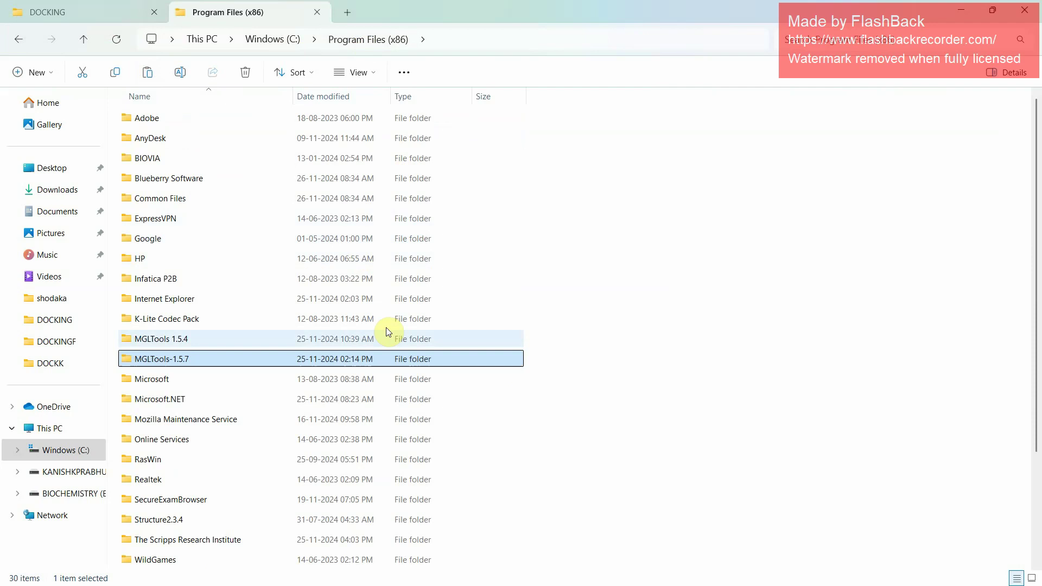
pyautogui.scroll(-1, 382, 341)
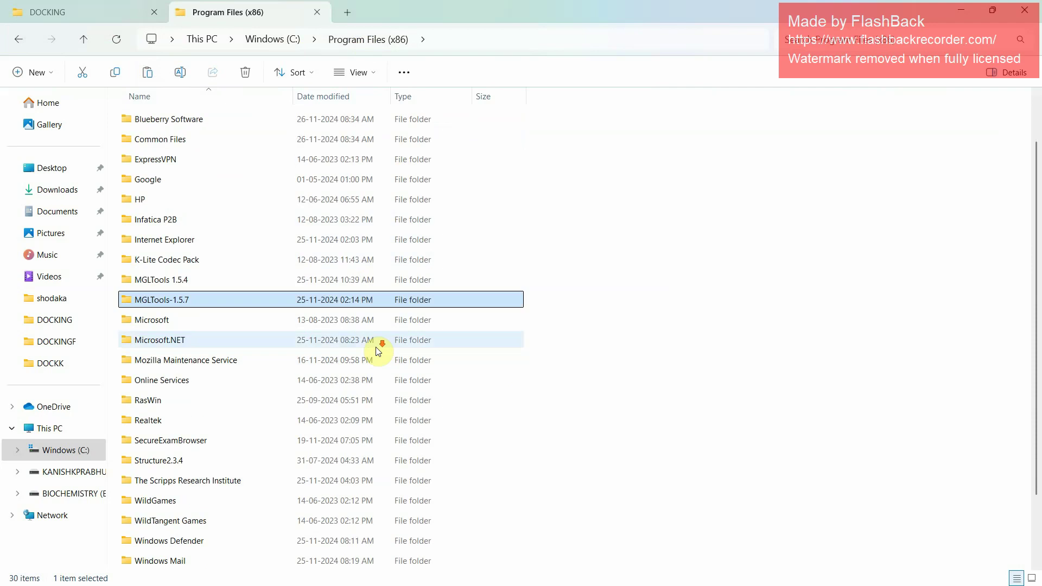
pyautogui.click(281, 482)
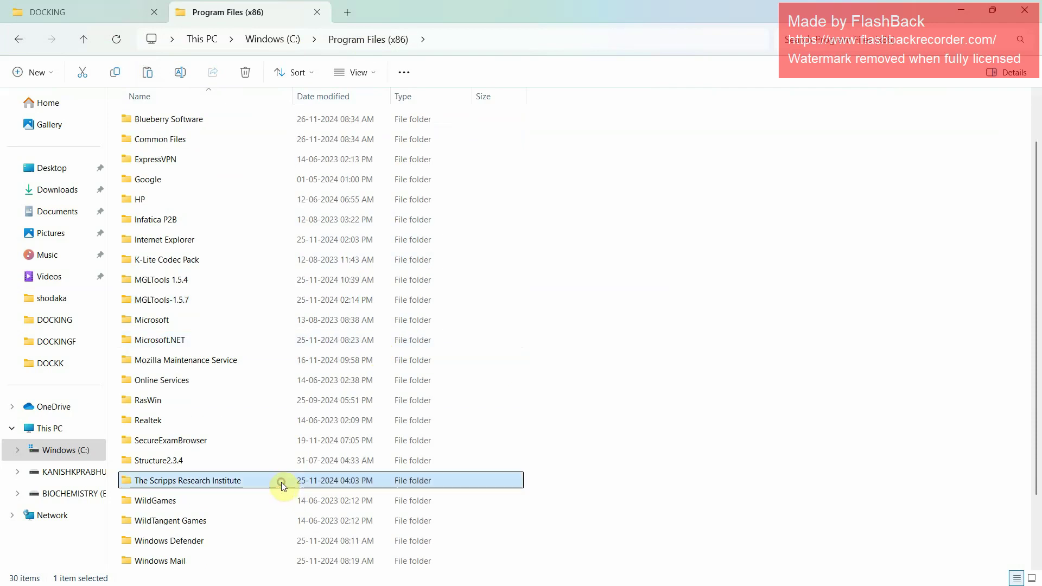
pyautogui.doubleClick(206, 480)
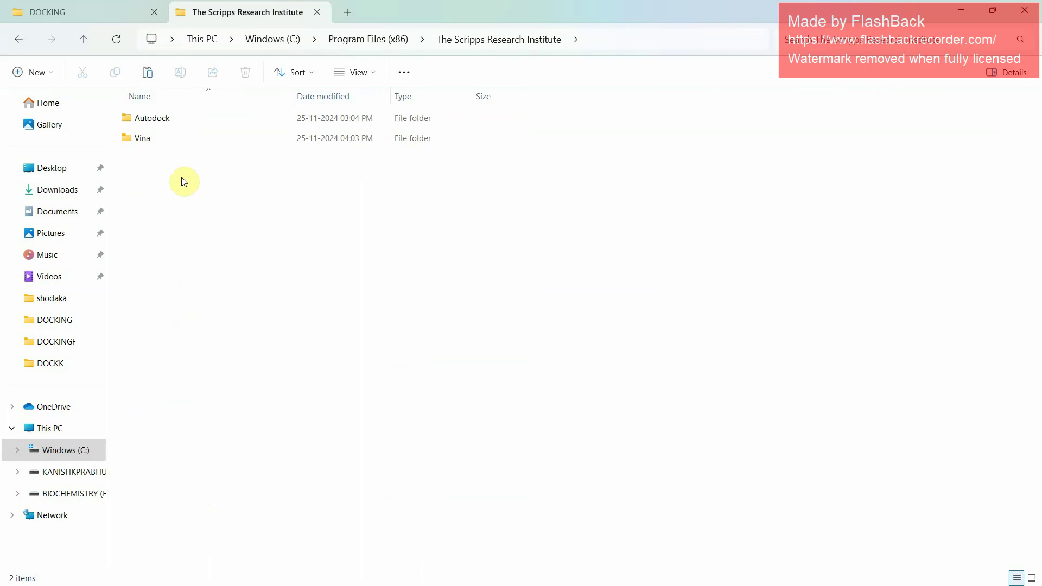
pyautogui.click(181, 125)
pyautogui.doubleClick(182, 124)
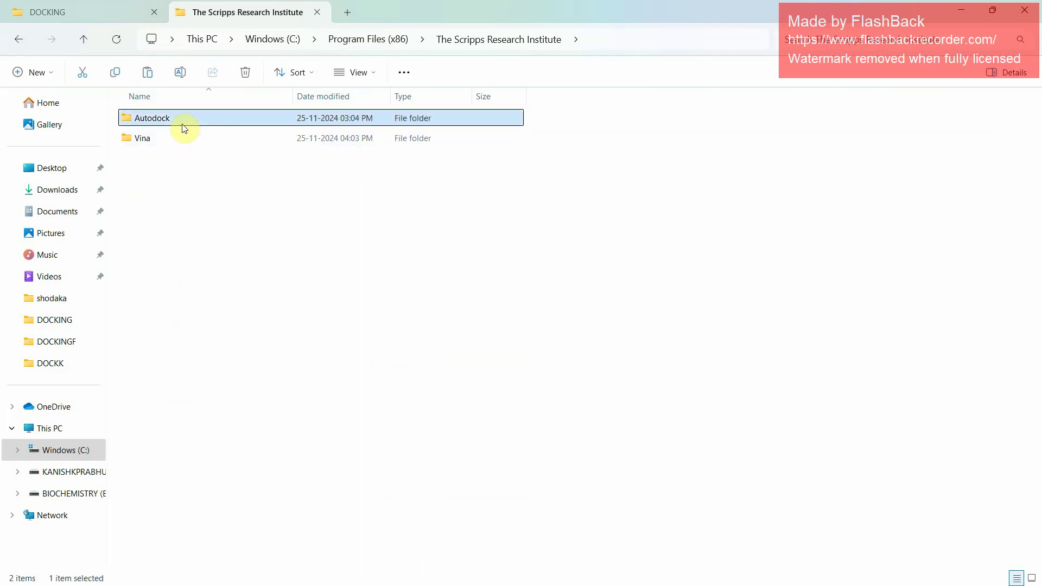
pyautogui.doubleClick(183, 125)
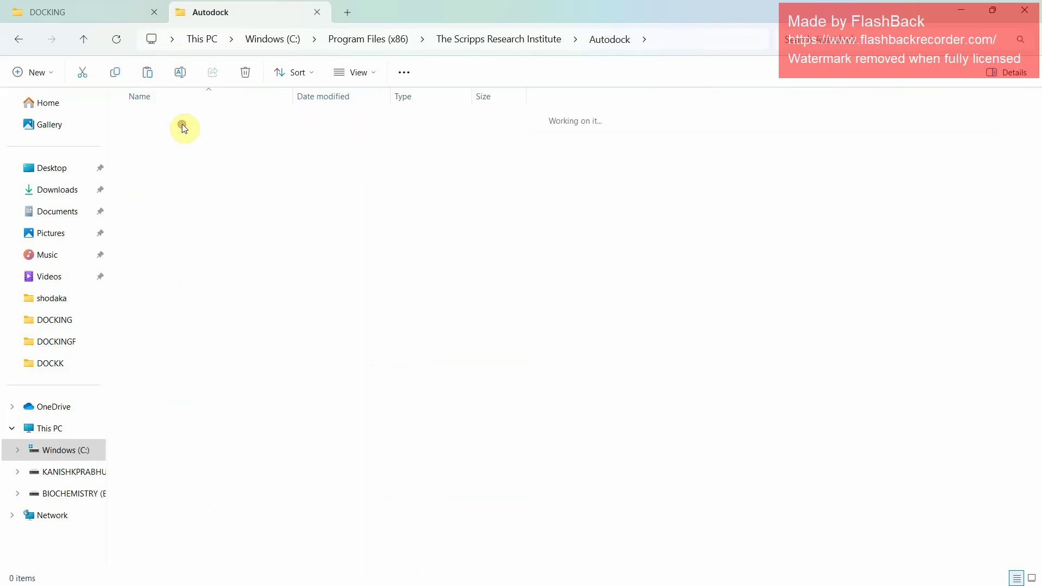
# Copy autogrid4 and autodock4 into the DOCKING folder
pyautogui.click(197, 142)
pyautogui.keyDown('shift'); pyautogui.click(197, 120); pyautogui.keyUp('shift')
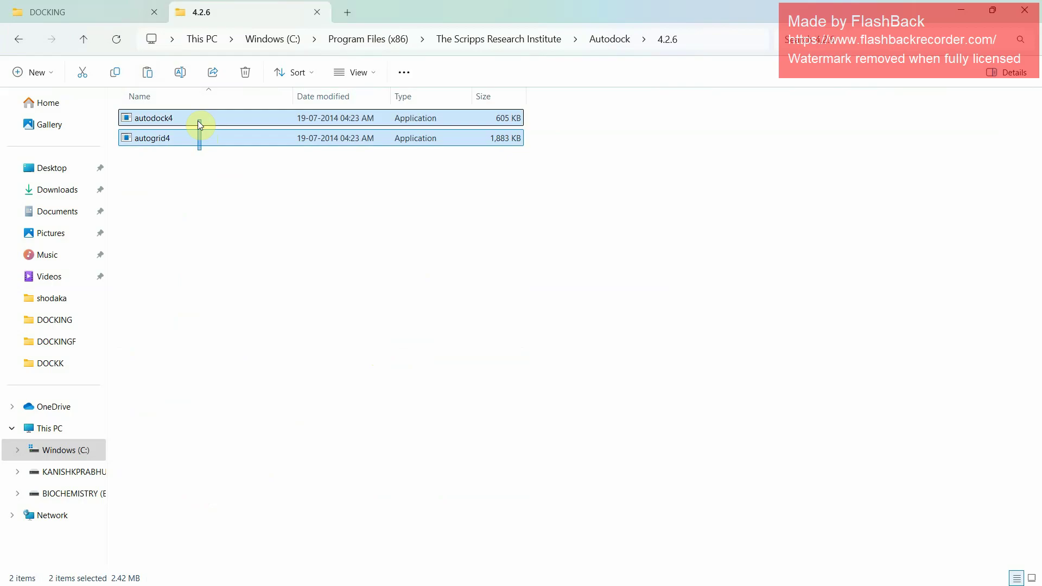
pyautogui.click(117, 74)
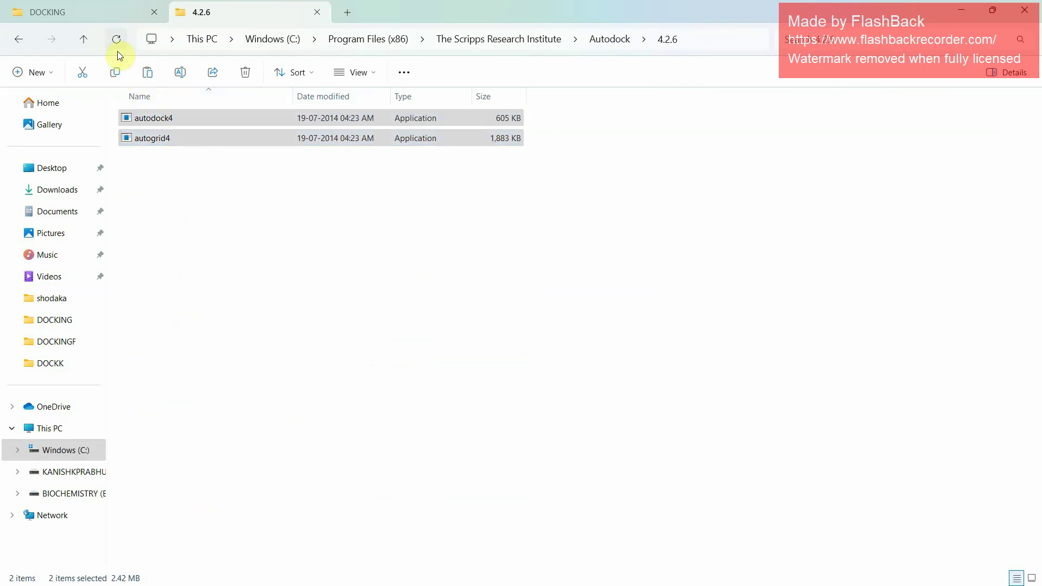
pyautogui.click(119, 16)
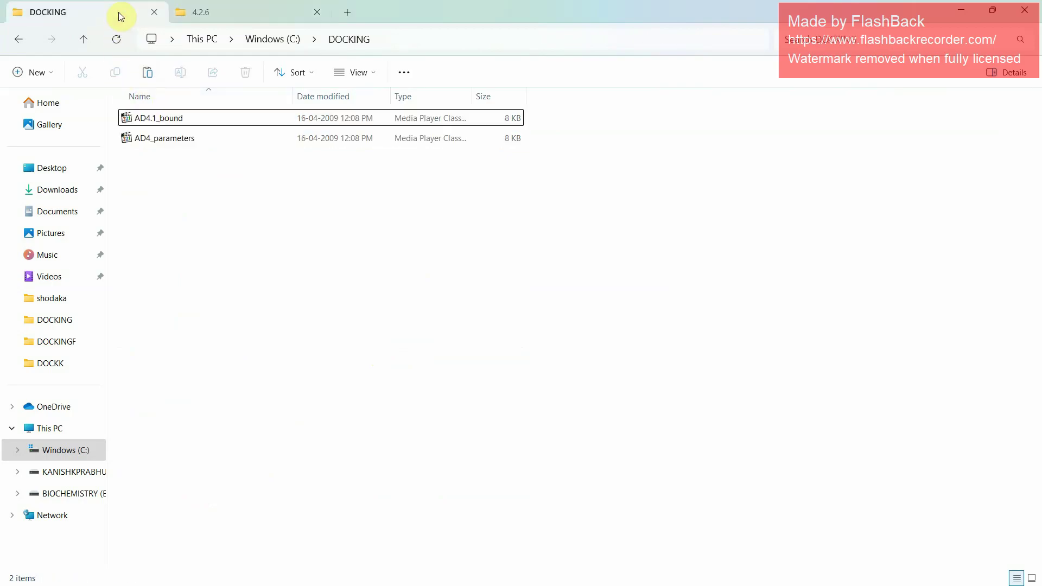
pyautogui.click(147, 75)
pyautogui.click(229, 242)
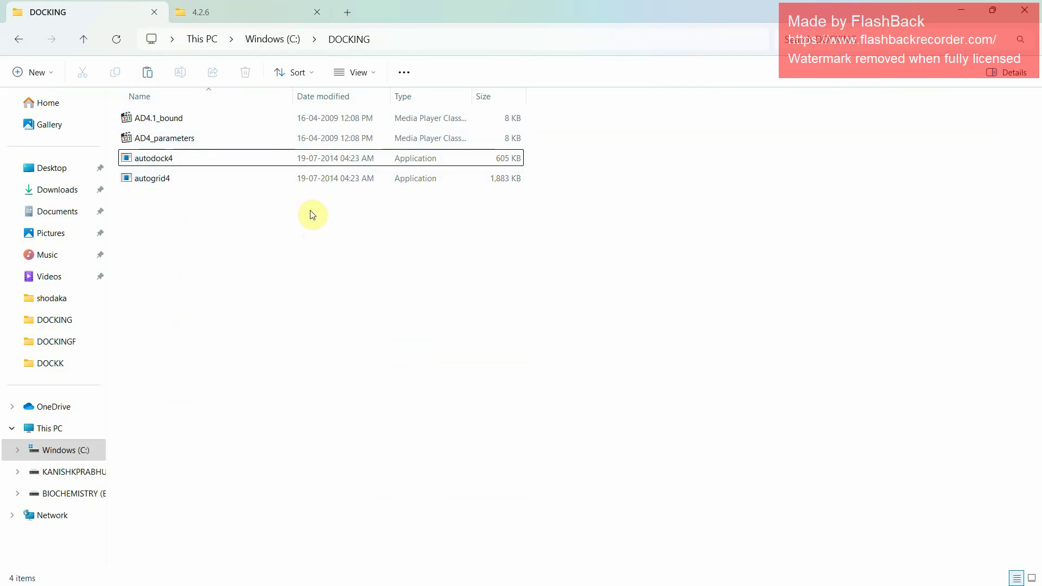
# Bring Chrome back, open a blank tab, and close the MGLTools and AutoDock4 download tabs
pyautogui.click(960, 11)
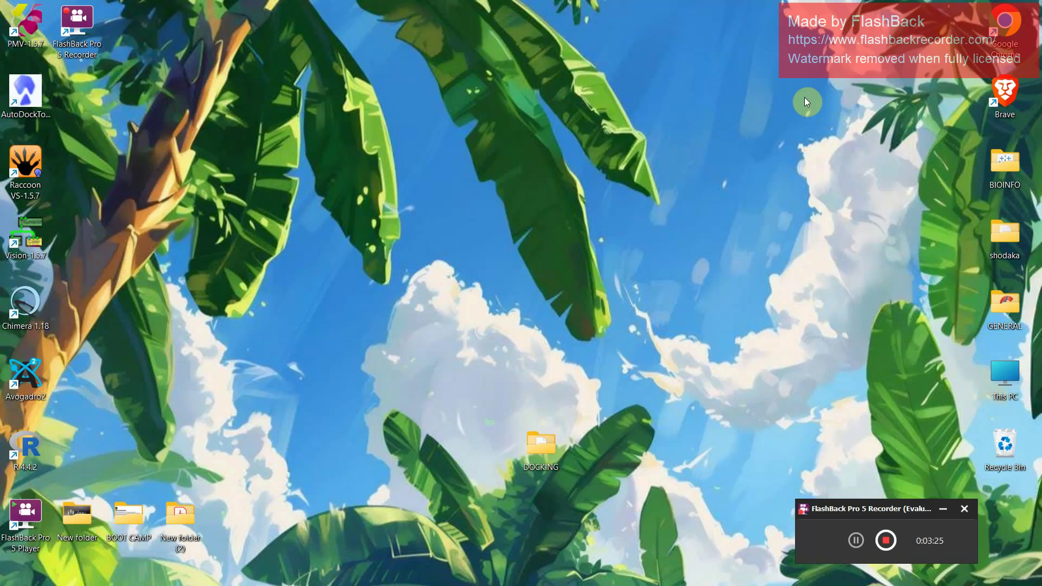
pyautogui.click(595, 570)
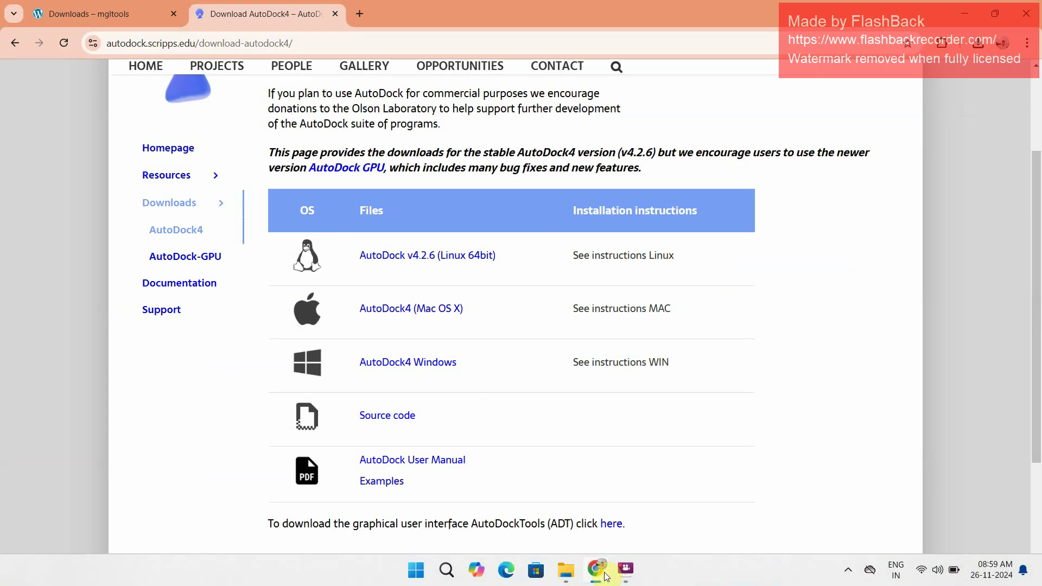
pyautogui.click(362, 17)
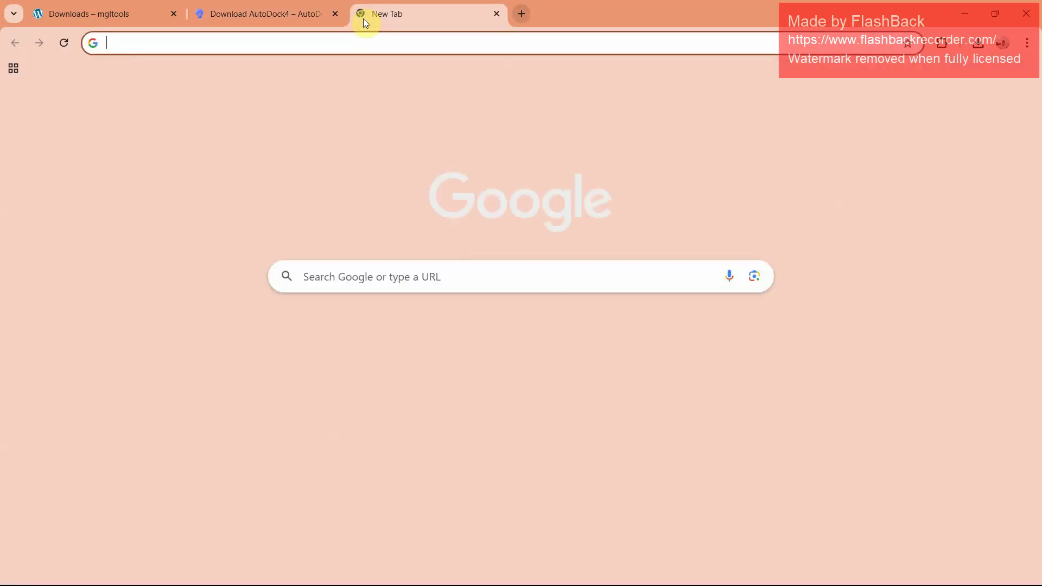
pyautogui.click(332, 15)
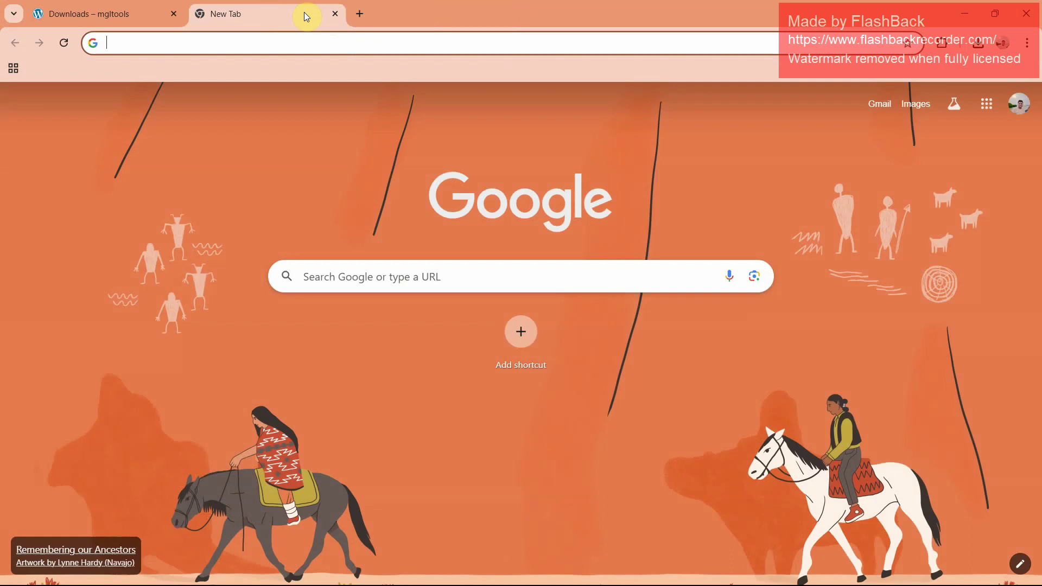
pyautogui.click(174, 11)
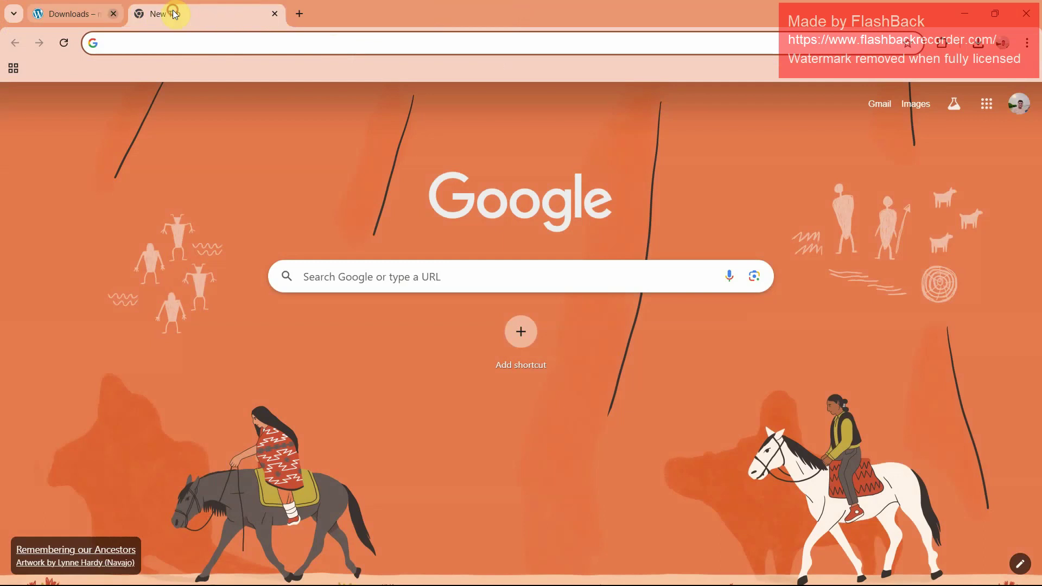
# Search the web for 'pdb database' and open rcsb.org
pyautogui.click(174, 42)
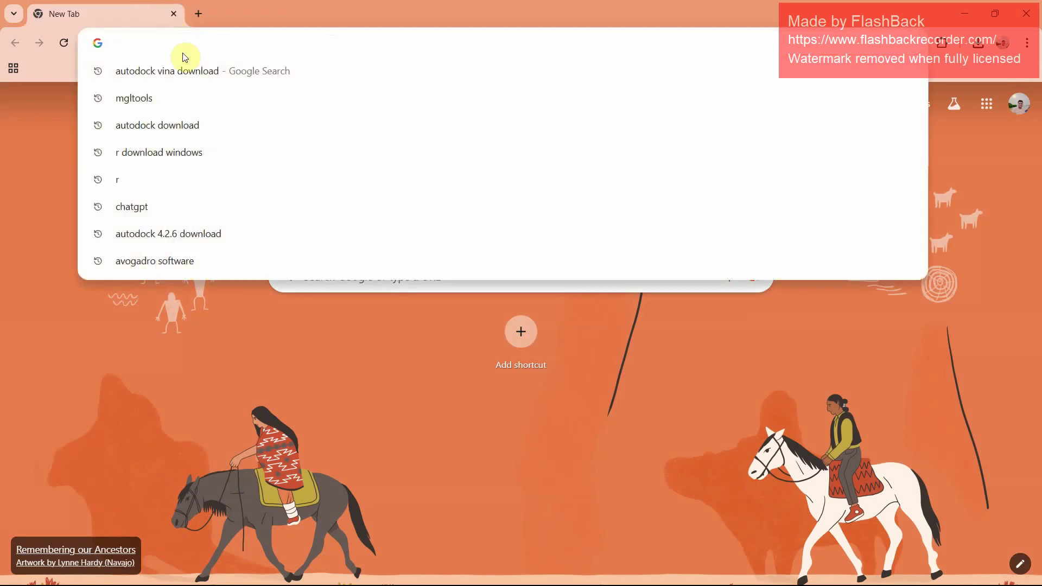
pyautogui.write('pdb')
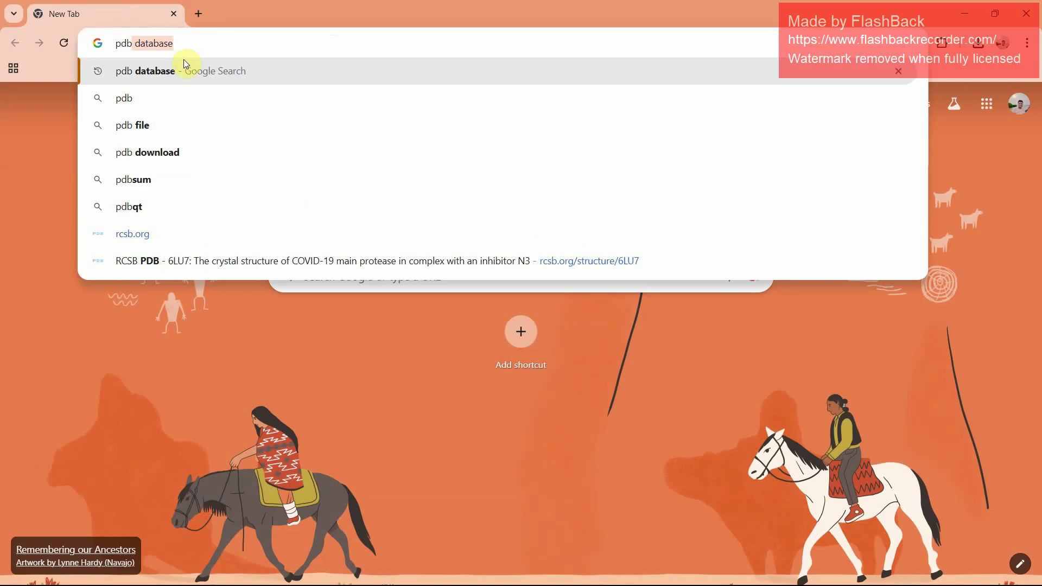
pyautogui.click(181, 67)
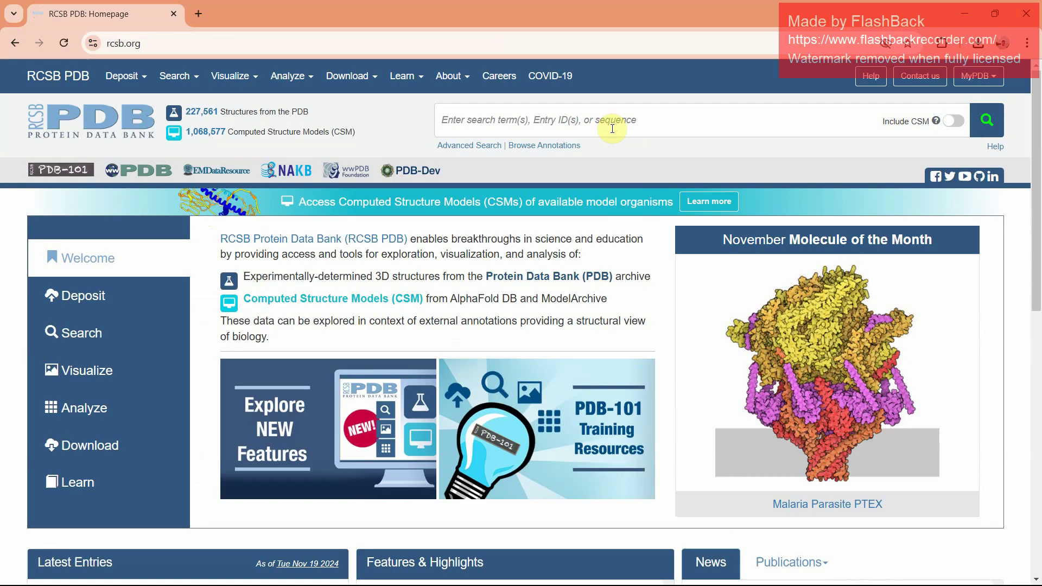
# Search RCSB PDB and open the 7KPH SARS-CoV-2 main protease structure page
pyautogui.click(612, 129)
pyautogui.write('c')
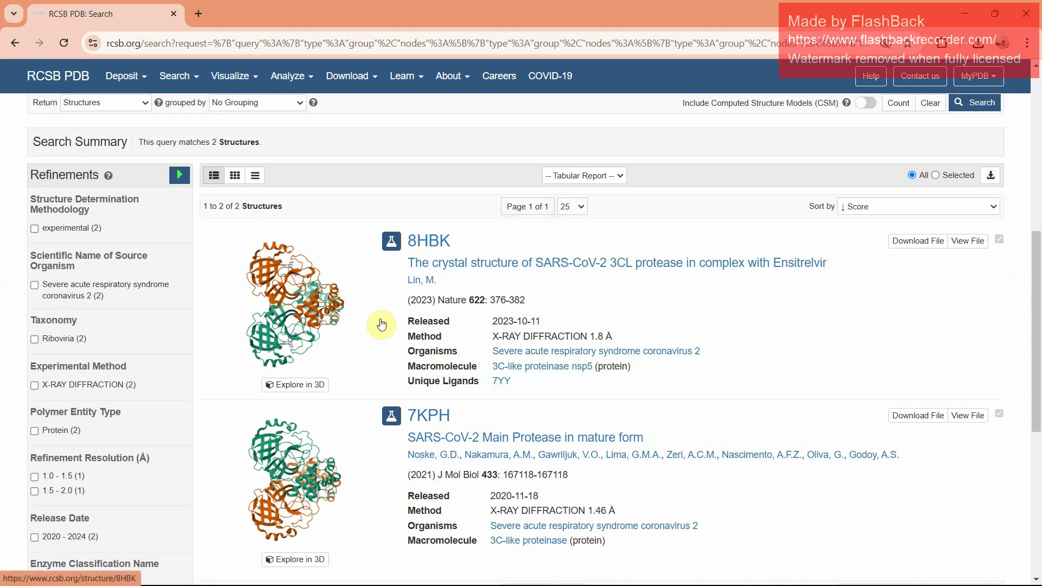
pyautogui.scroll(-1, 383, 324)
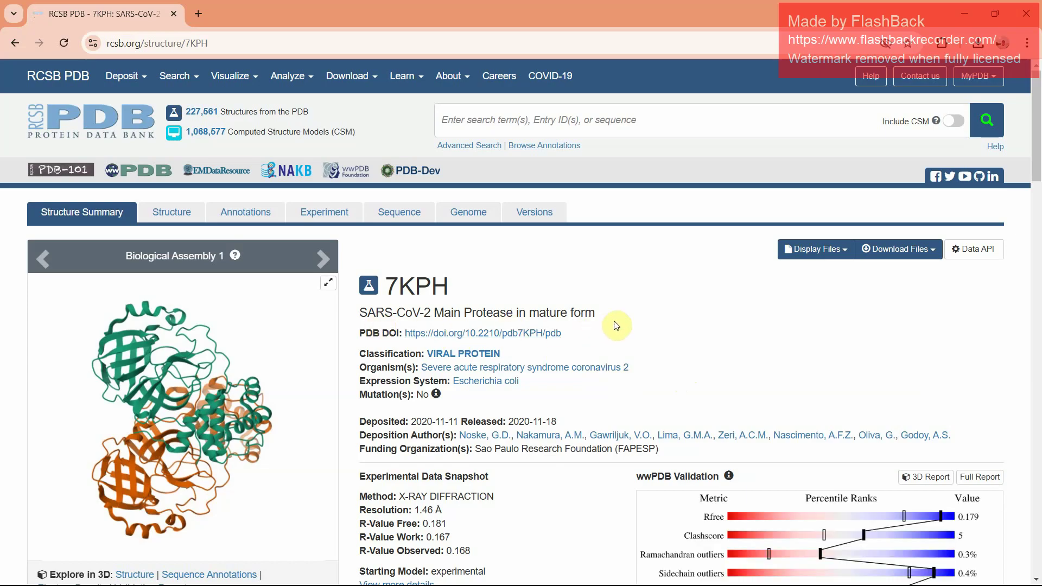
# Download 7KPH in PDB format as 7kph.pdb and confirm the download finished
pyautogui.click(925, 249)
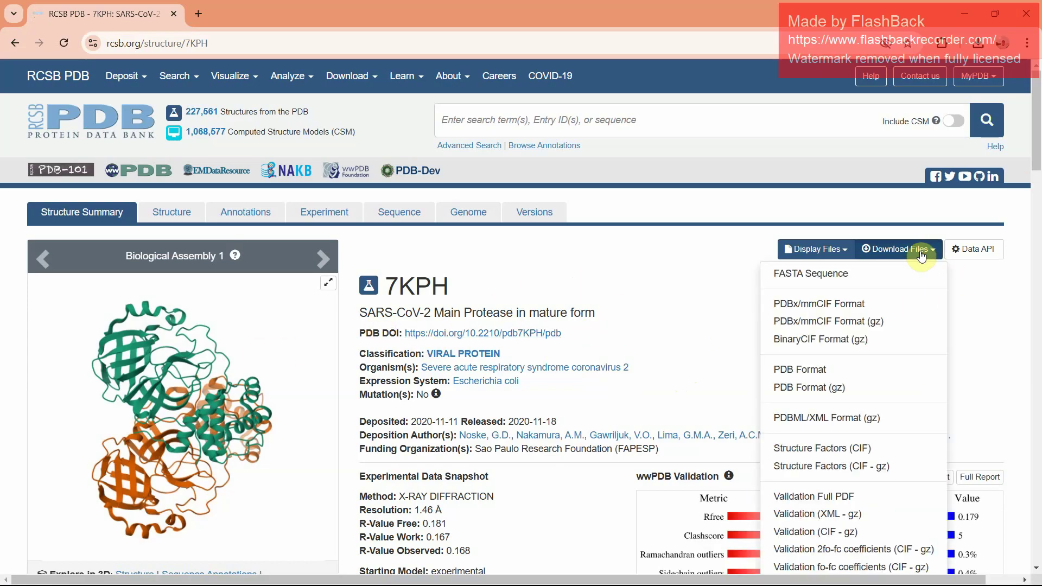
pyautogui.click(818, 374)
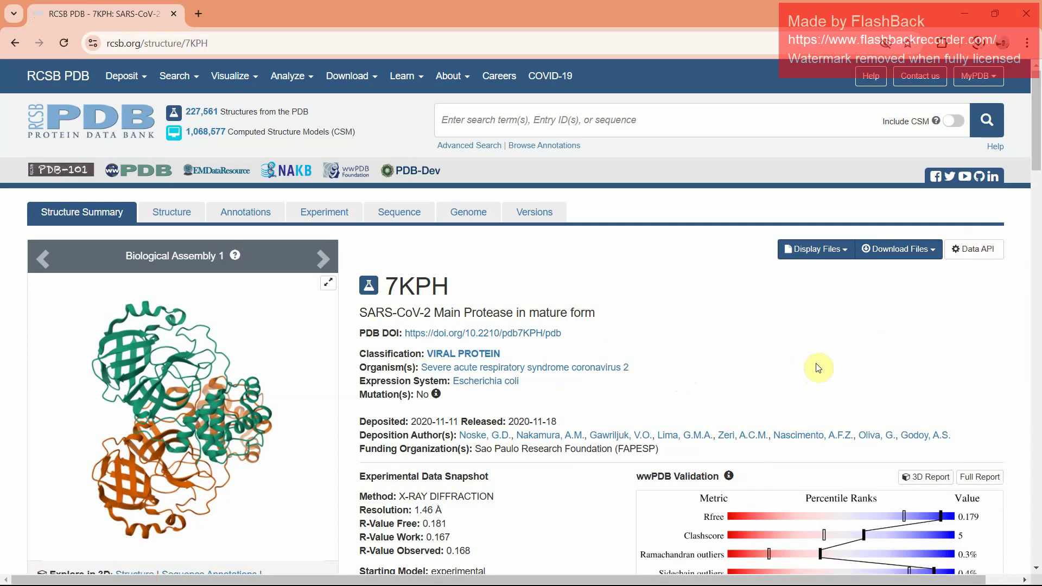
pyautogui.click(977, 45)
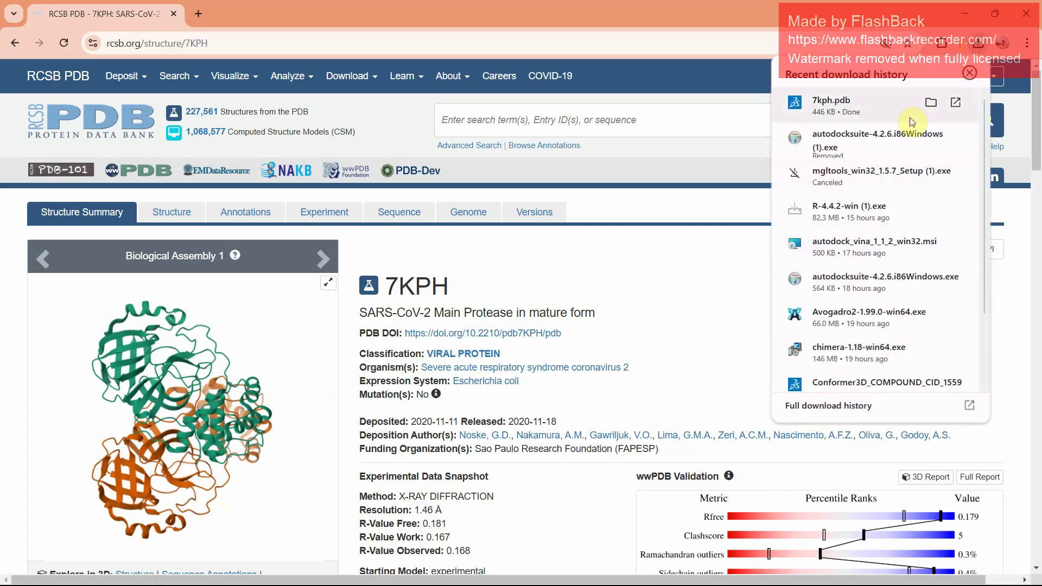
pyautogui.click(708, 291)
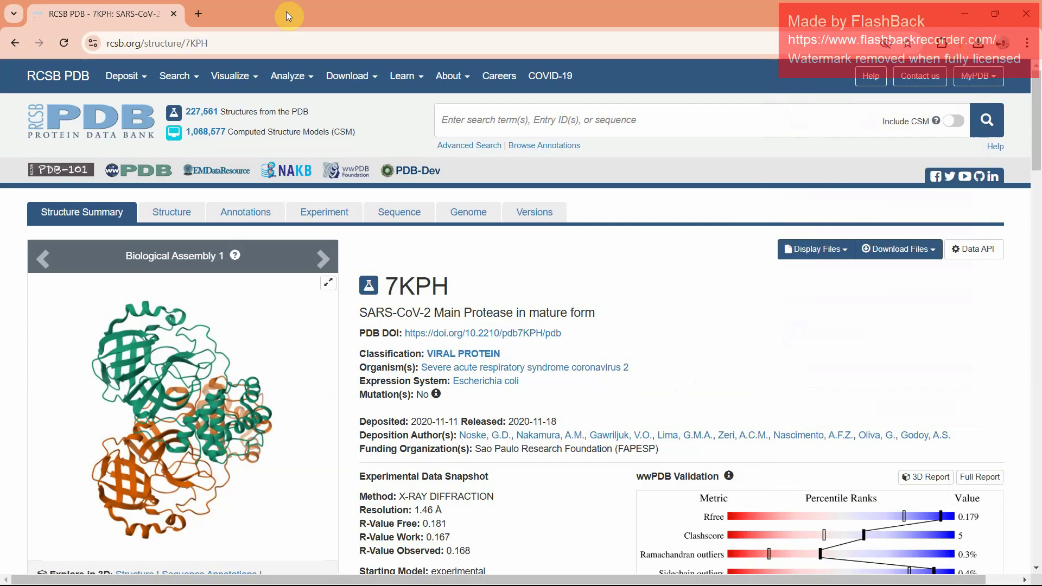
pyautogui.click(201, 10)
# Replace the RCSB tab with PubChem via a Google search, and search PubChem for aspirin
pyautogui.click(174, 13)
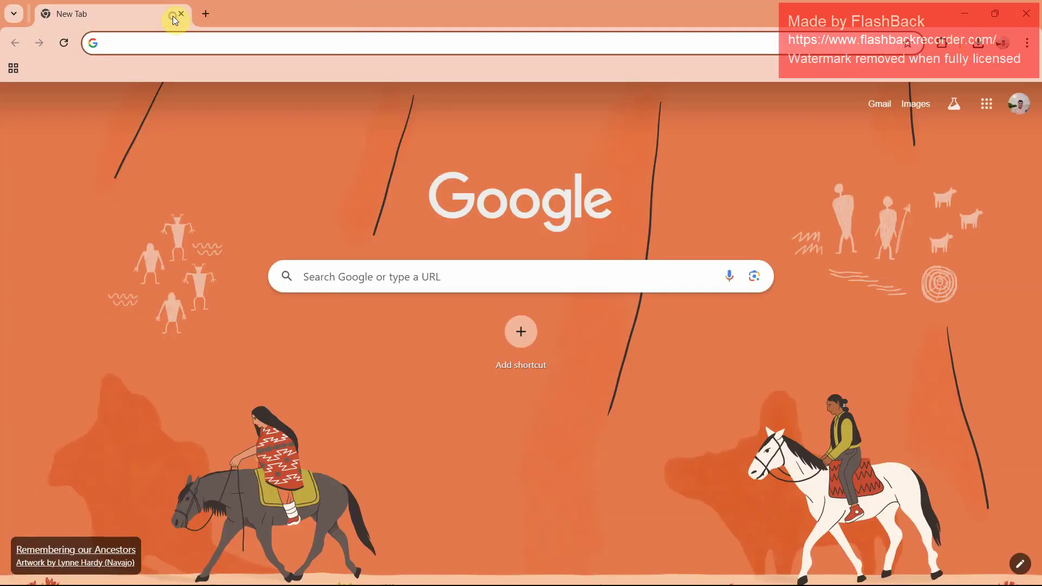
pyautogui.click(173, 42)
pyautogui.write('pubchem')
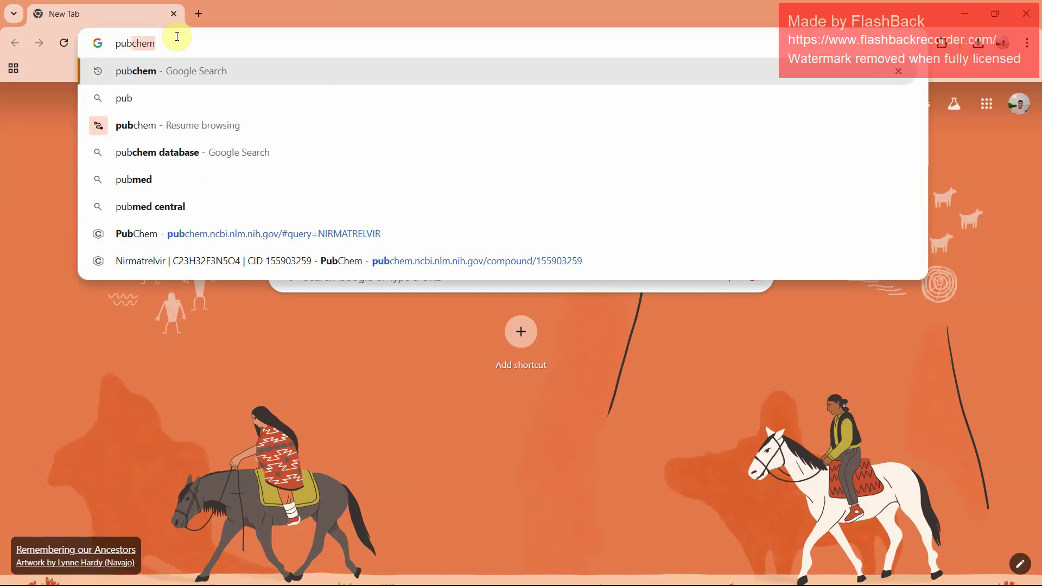
pyautogui.press('Return')
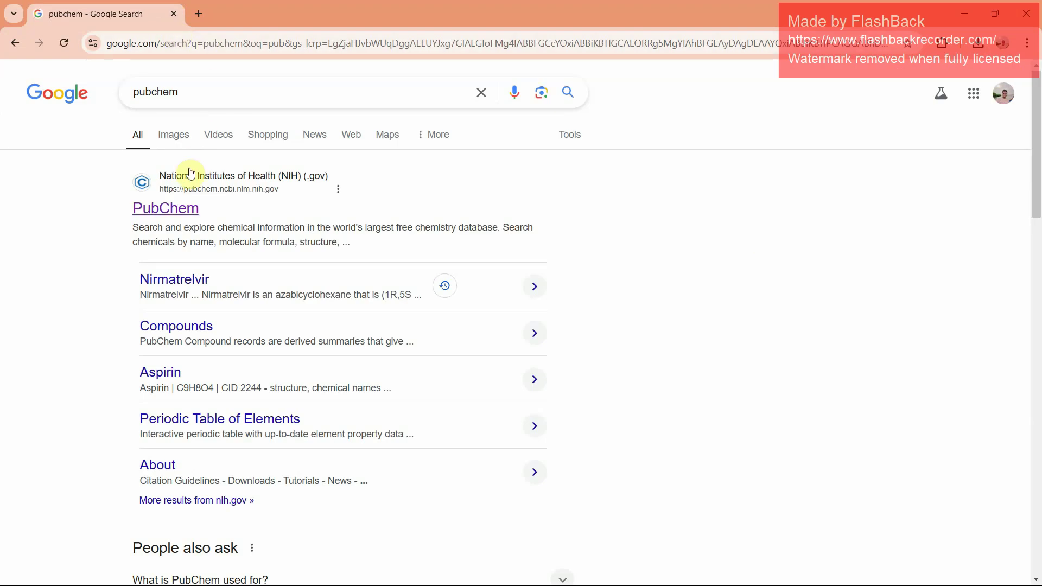
pyautogui.click(177, 213)
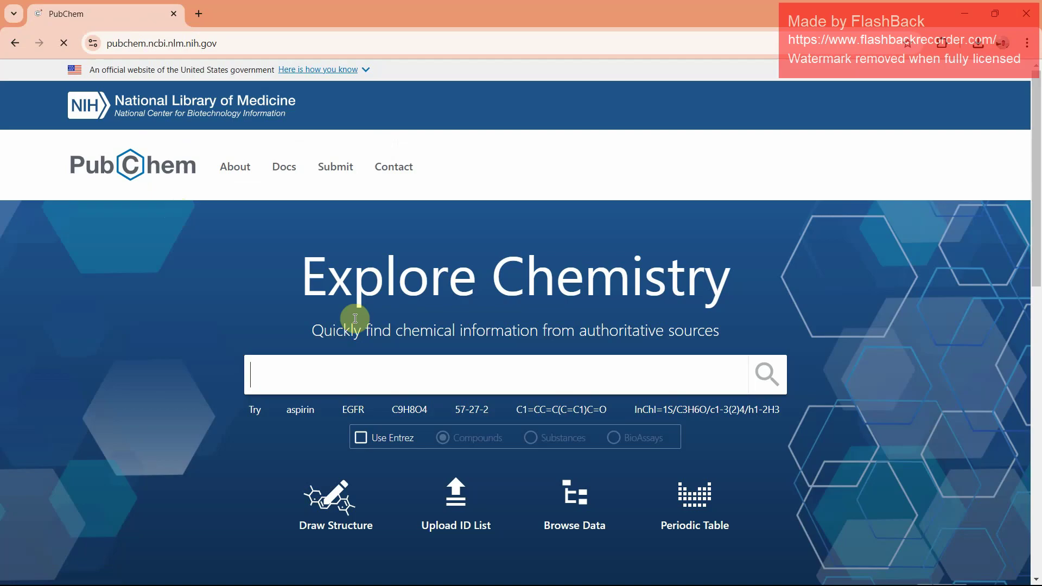
pyautogui.click(375, 361)
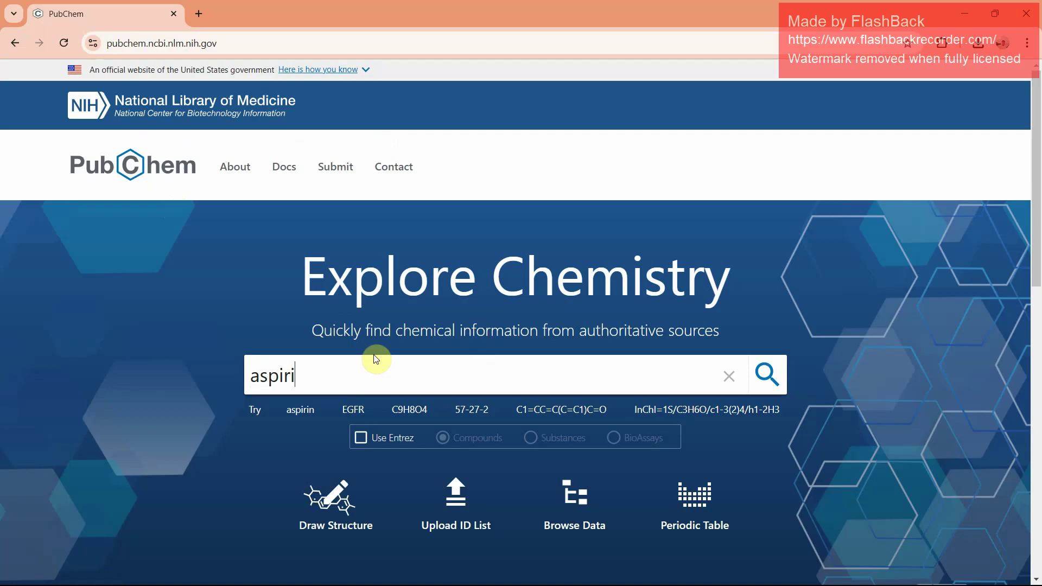
pyautogui.write('aspirin')
pyautogui.press('Return')
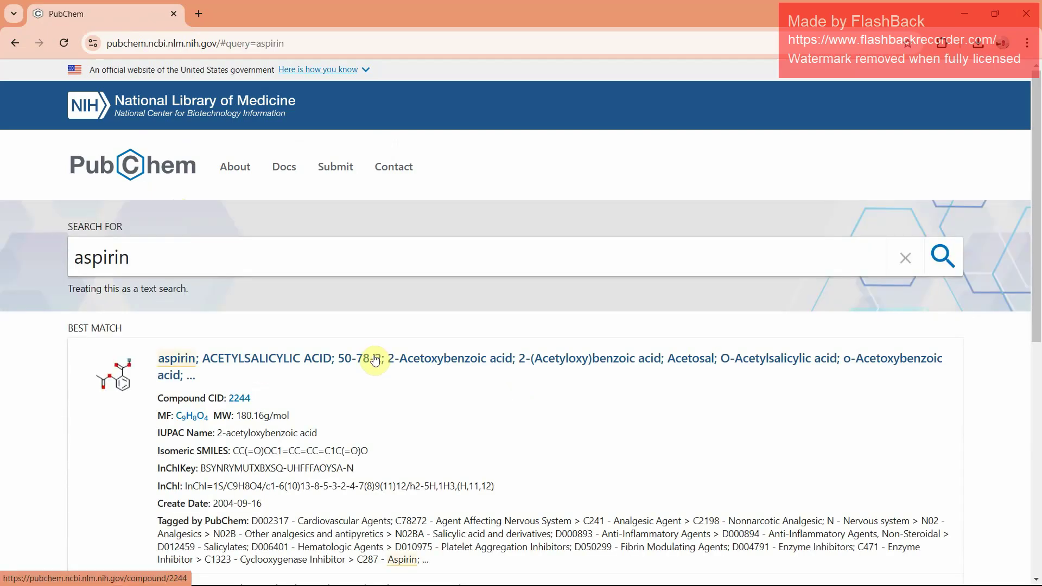
# Download aspirin's (CID 2244) 3D conformer coordinates as SDF and show it in Downloads
pyautogui.scroll(-1, 380, 398)
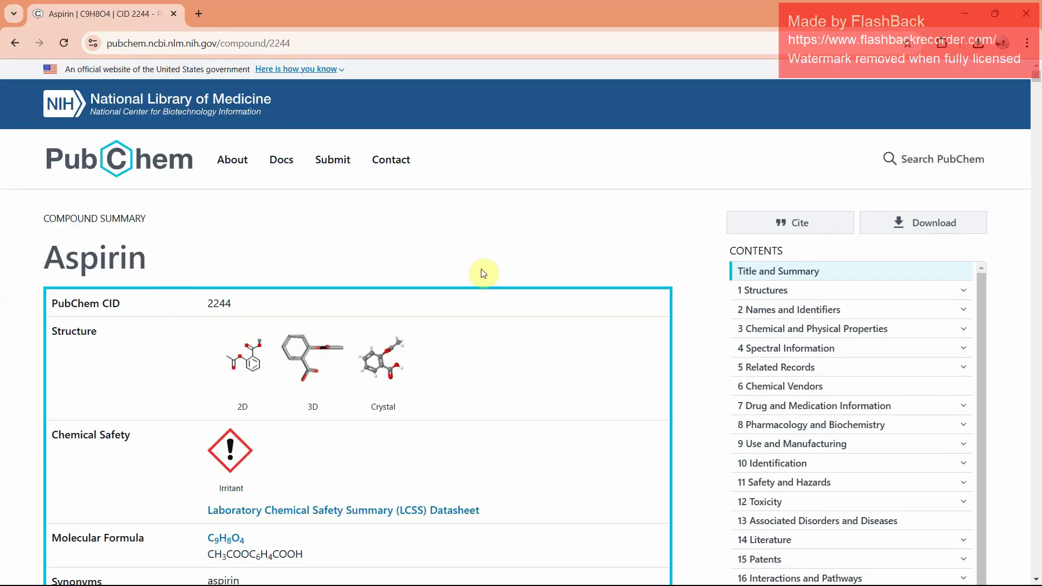
pyautogui.scroll(-2, 483, 274)
pyautogui.scroll(-5, 483, 272)
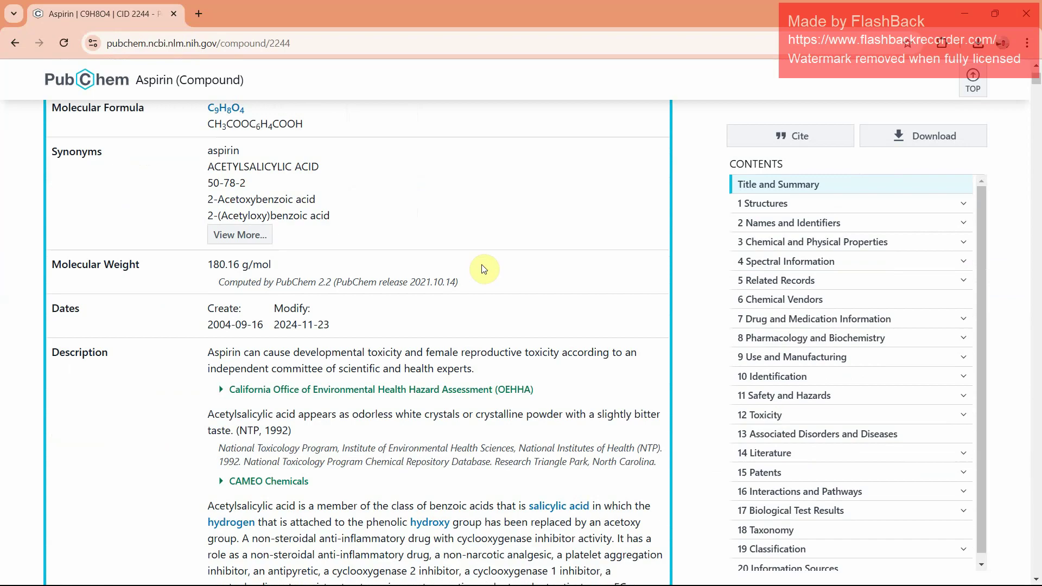
pyautogui.scroll(-8, 483, 269)
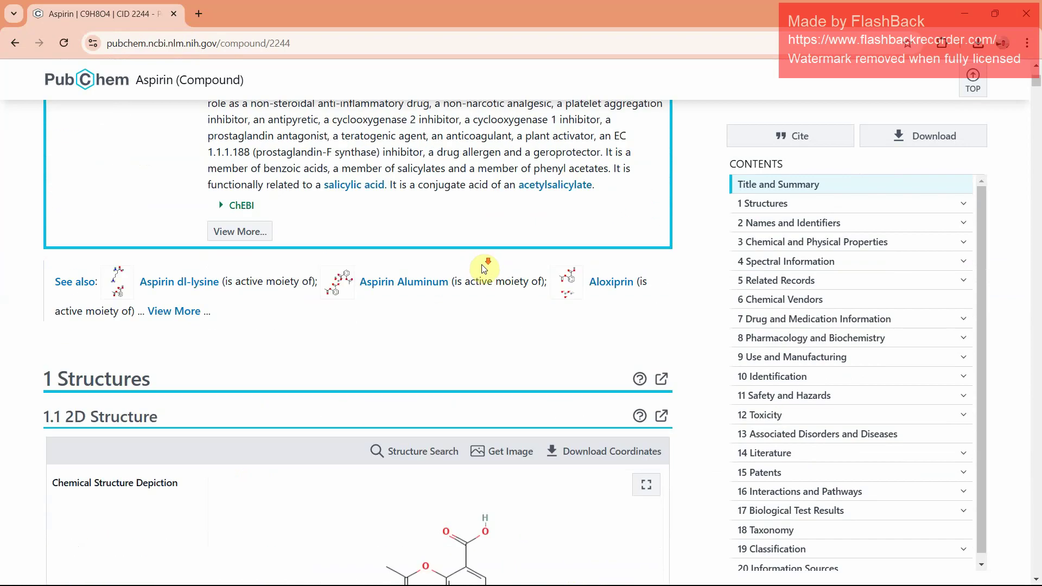
pyautogui.scroll(-2, 484, 267)
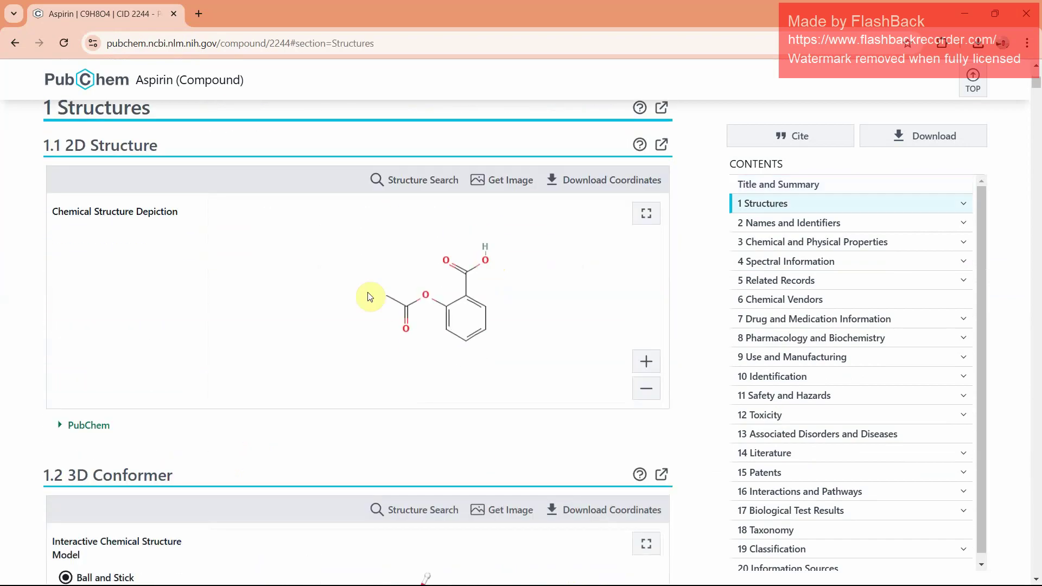
pyautogui.scroll(-1, 498, 272)
pyautogui.scroll(-5, 498, 272)
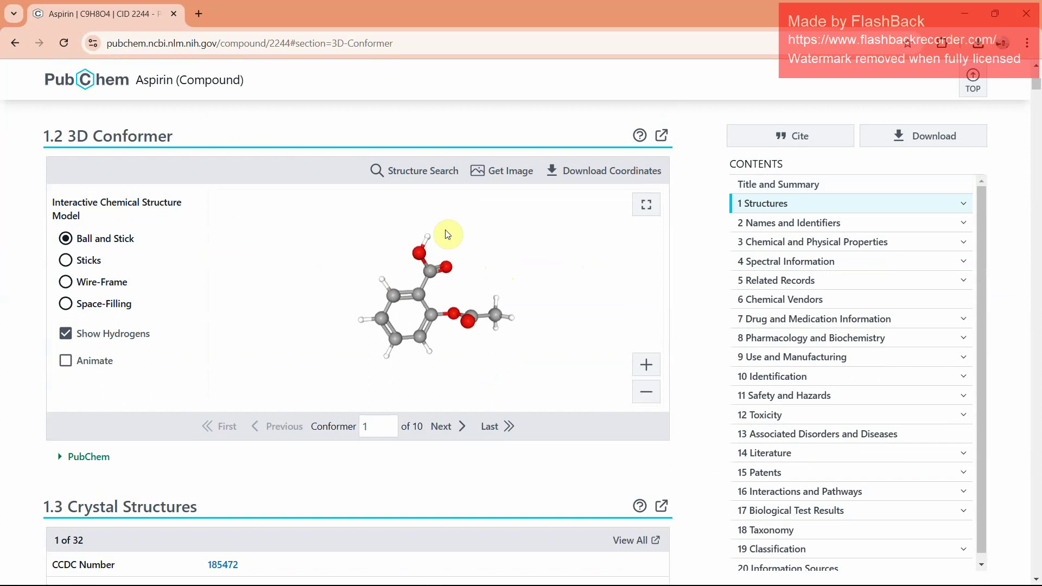
pyautogui.click(579, 179)
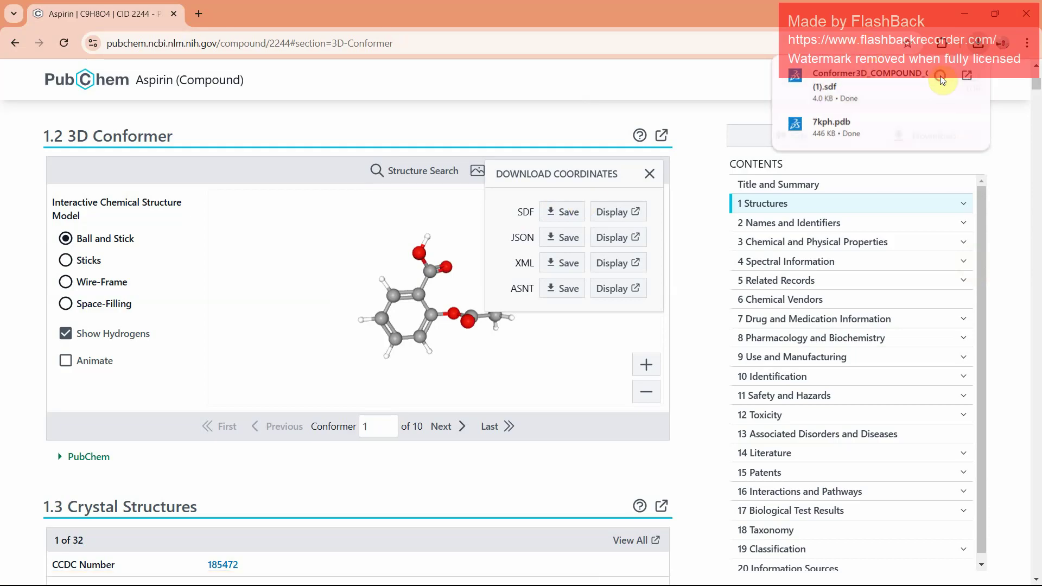
pyautogui.click(941, 77)
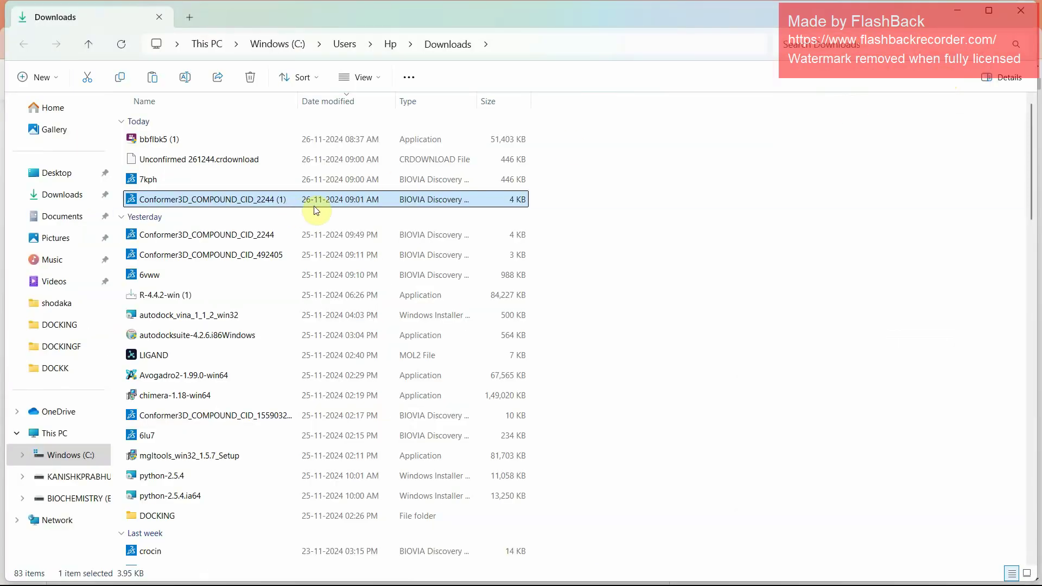
# Copy autodock4, autogrid4, 7kph and the aspirin conformer file, then open the Desktop DOCKING folder
pyautogui.keyDown('ctrl'); pyautogui.click(279, 179); pyautogui.keyUp('ctrl')
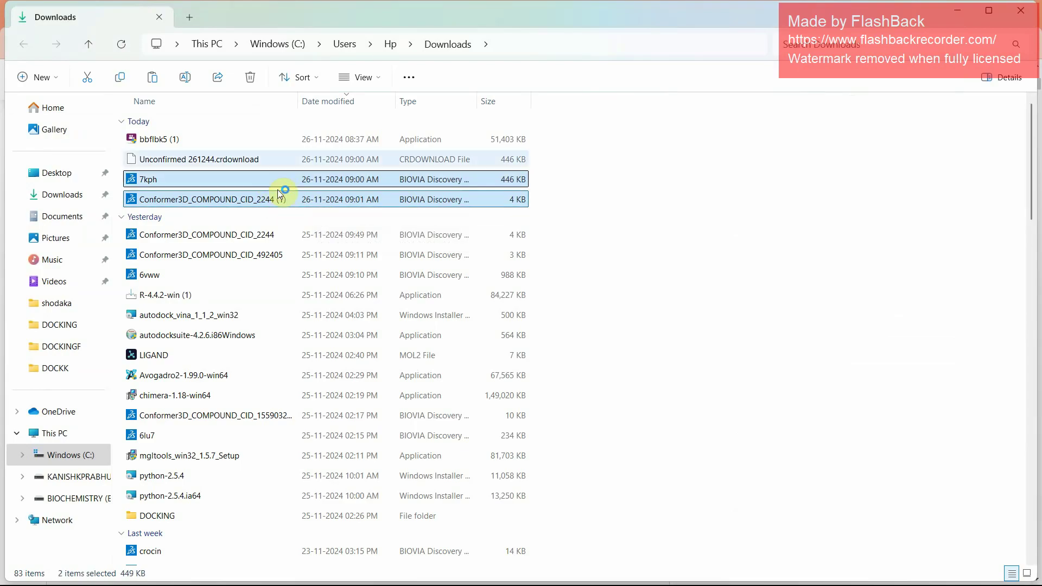
pyautogui.click(155, 80)
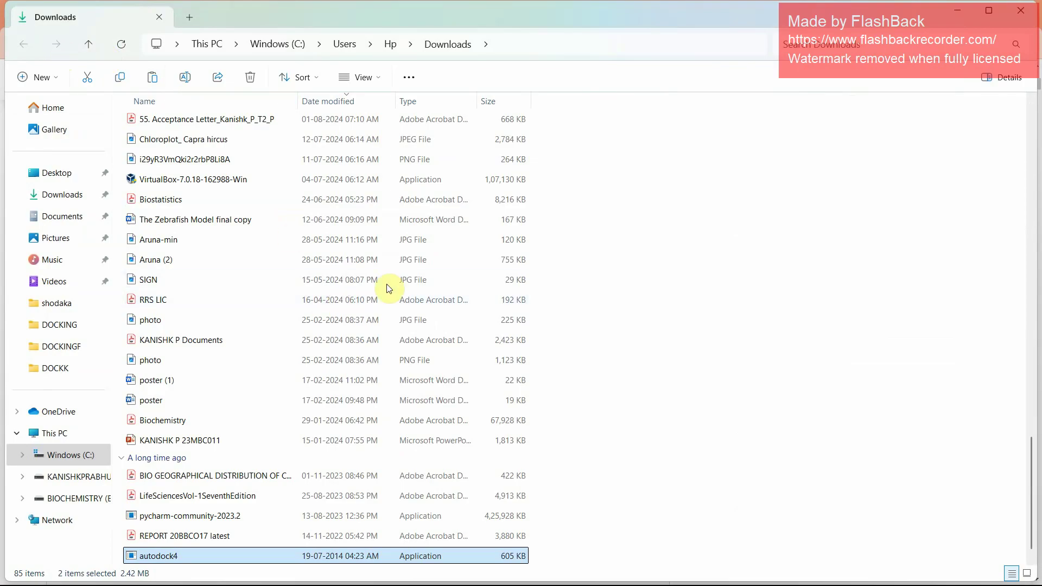
pyautogui.scroll(1, 599, 239)
pyautogui.scroll(-2, 599, 239)
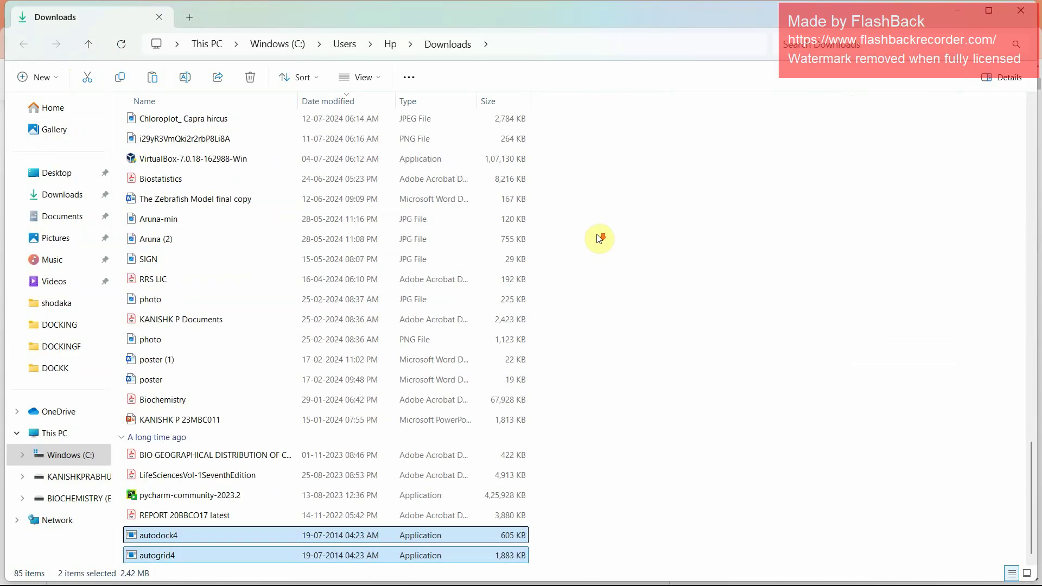
pyautogui.scroll(12, 599, 239)
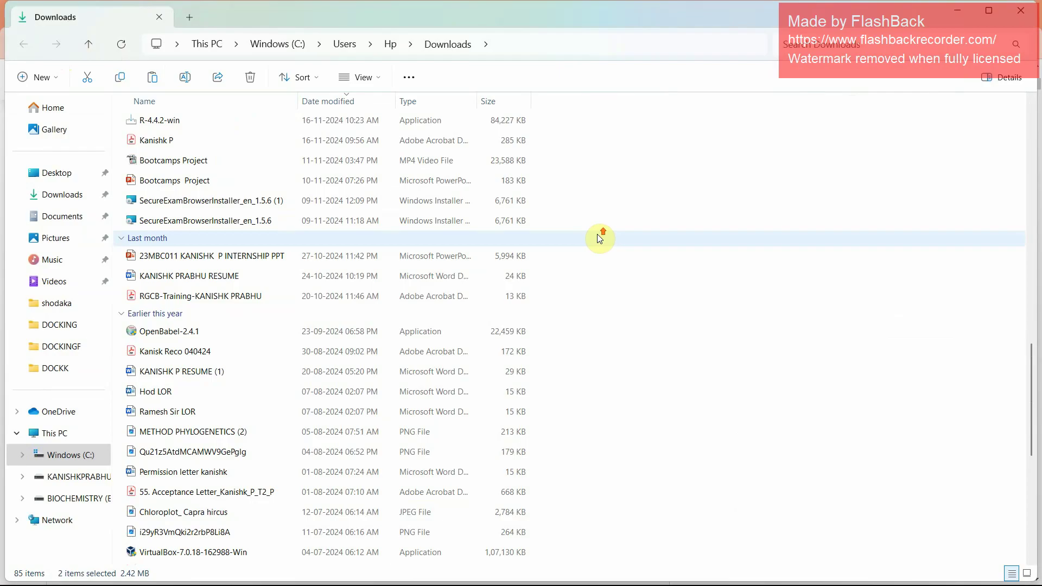
pyautogui.scroll(10, 599, 239)
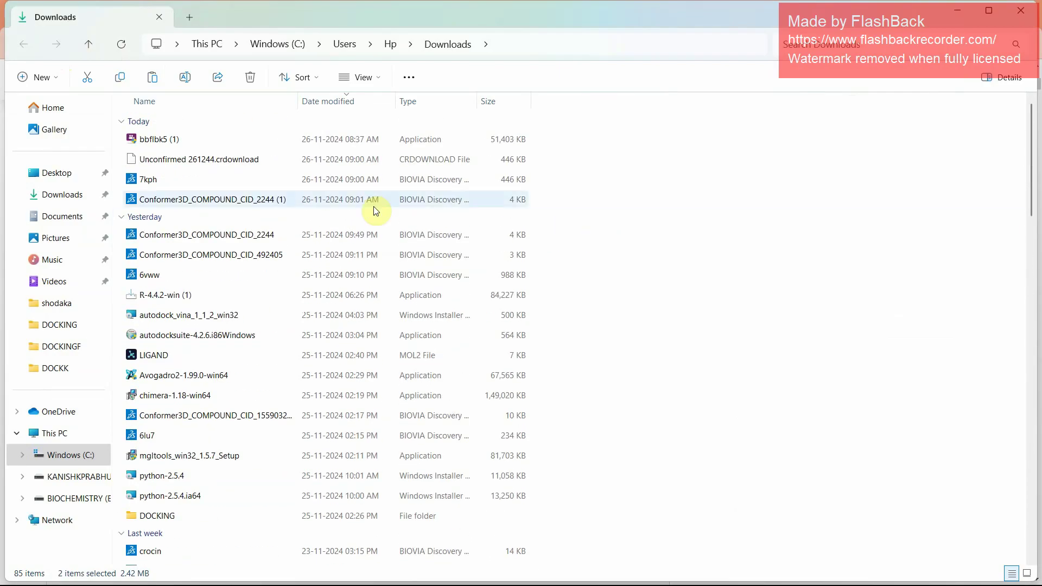
pyautogui.keyDown('ctrl'); pyautogui.click(320, 199); pyautogui.keyUp('ctrl')
pyautogui.keyDown('ctrl'); pyautogui.click(314, 184); pyautogui.keyUp('ctrl')
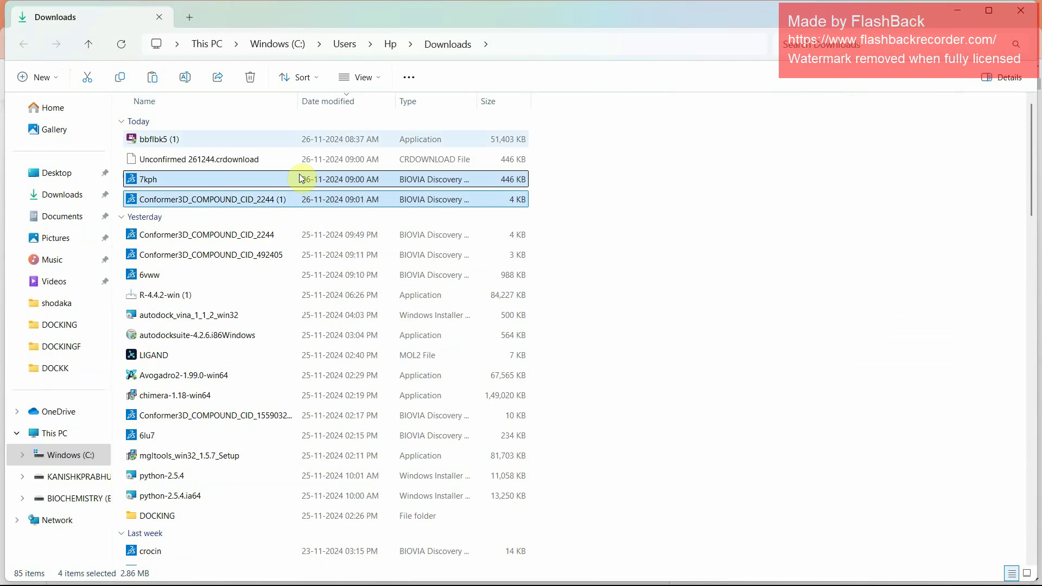
pyautogui.click(123, 84)
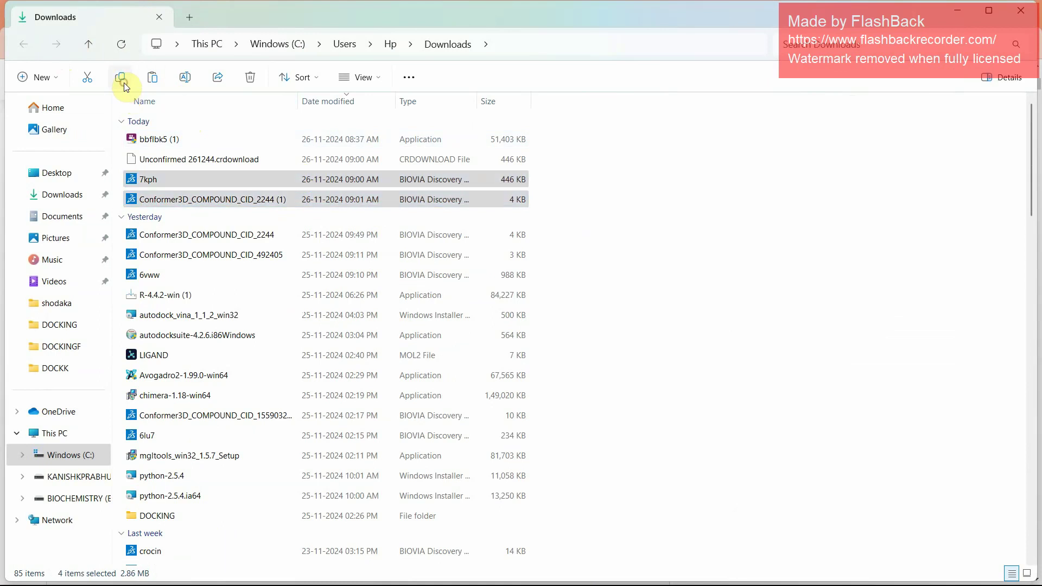
pyautogui.click(86, 328)
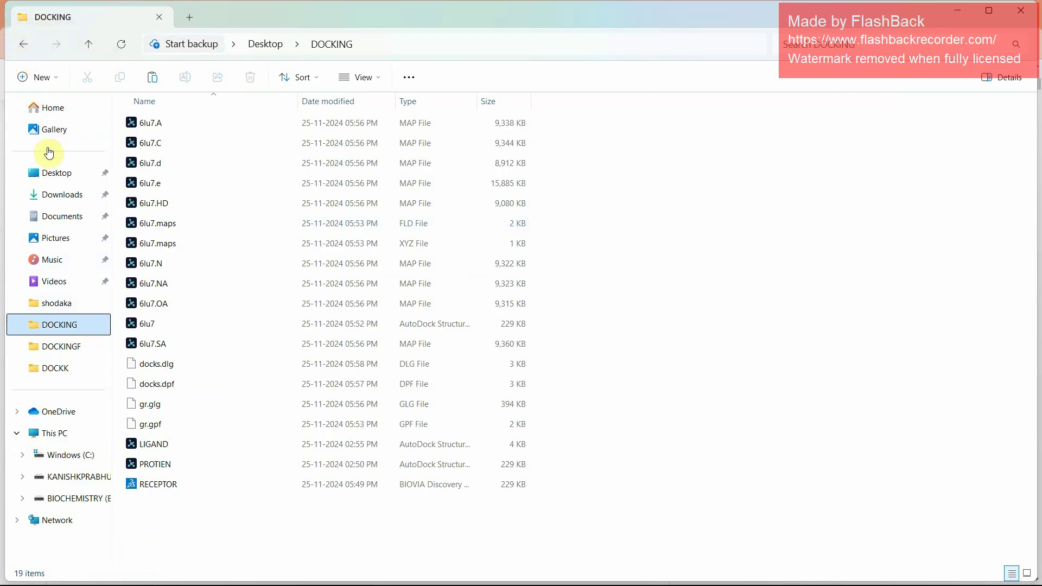
# Paste the copied files into C:\DOCKING, overwriting same-named files
pyautogui.click(68, 454)
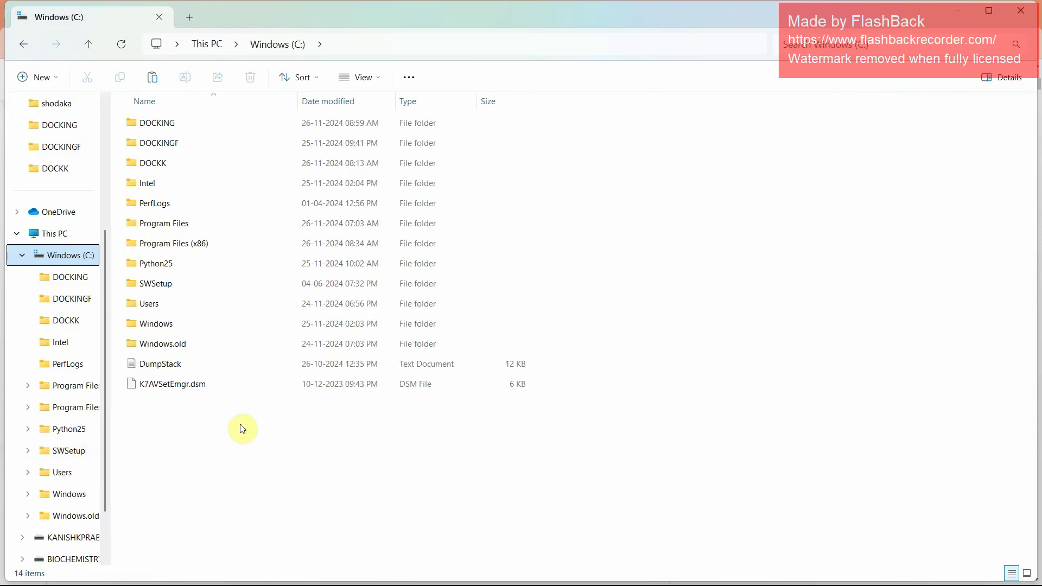
pyautogui.click(194, 128)
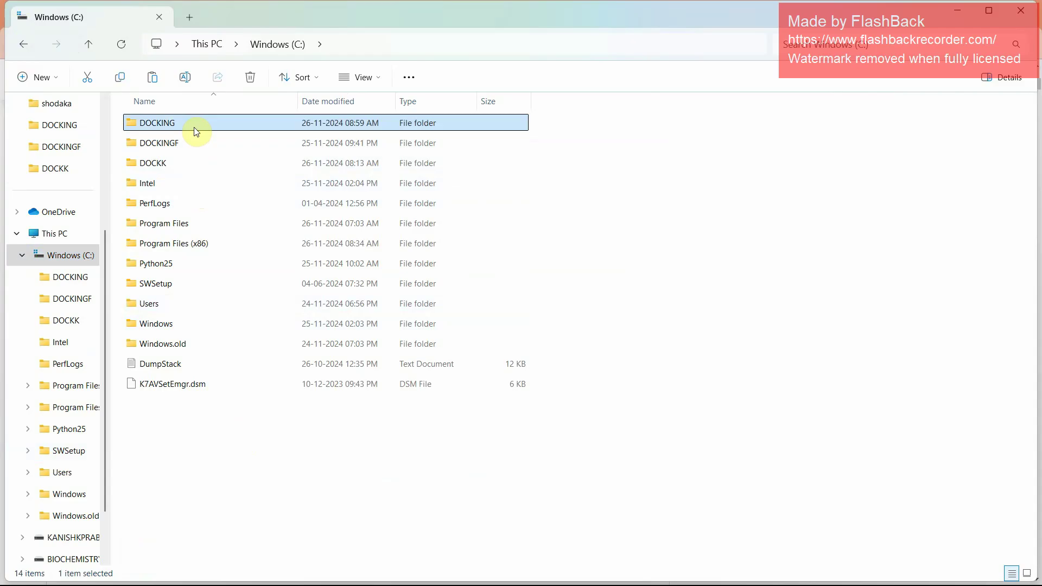
pyautogui.doubleClick(194, 127)
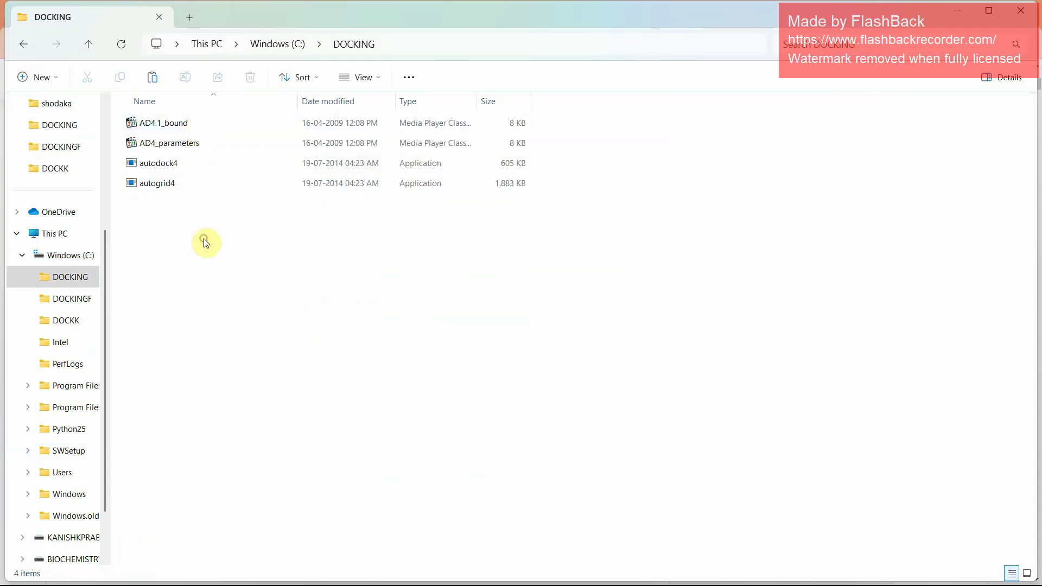
pyautogui.hotkey('ctrl', 'v')
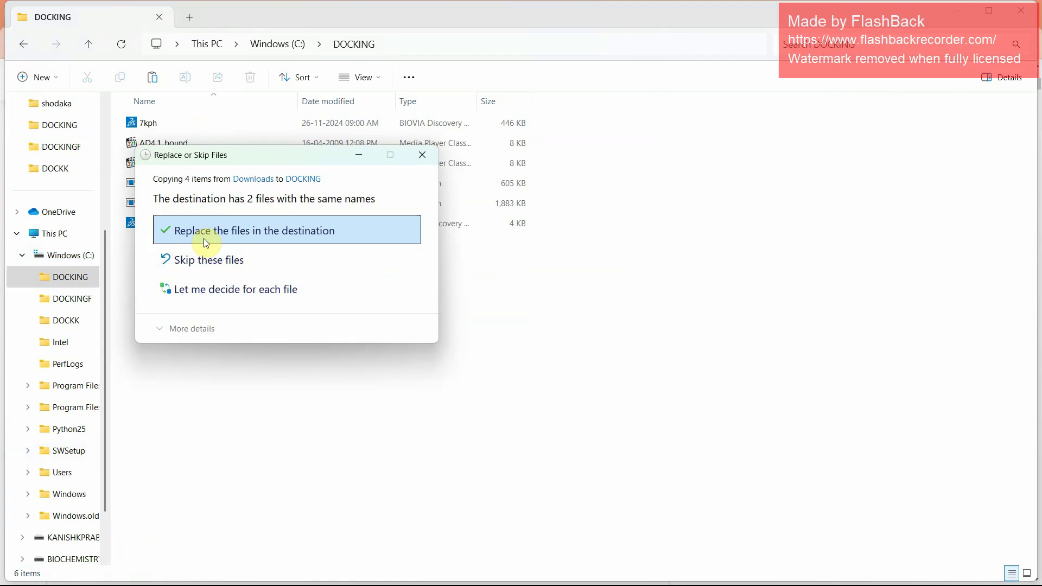
pyautogui.click(206, 242)
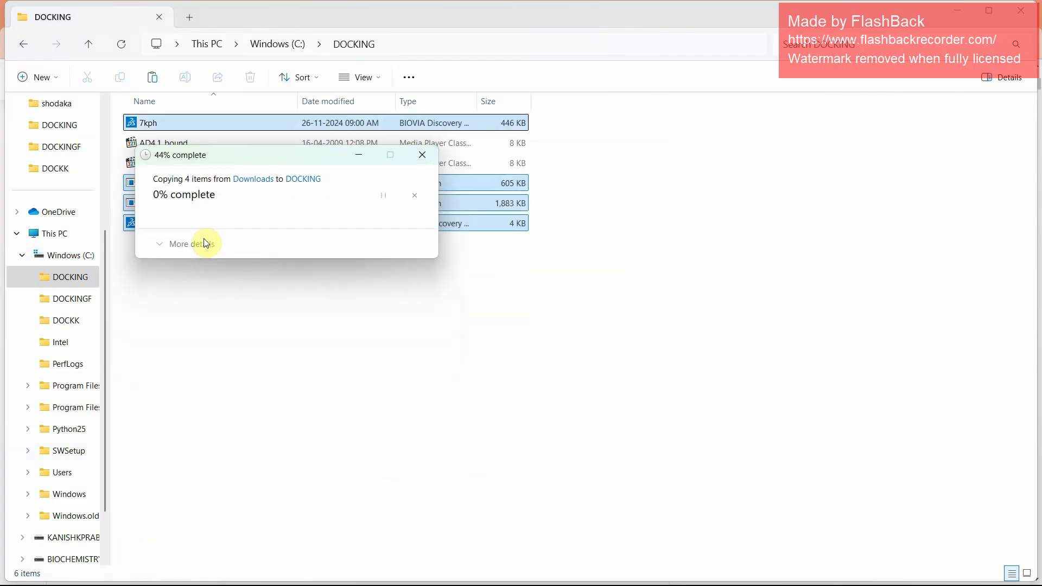
pyautogui.click(233, 287)
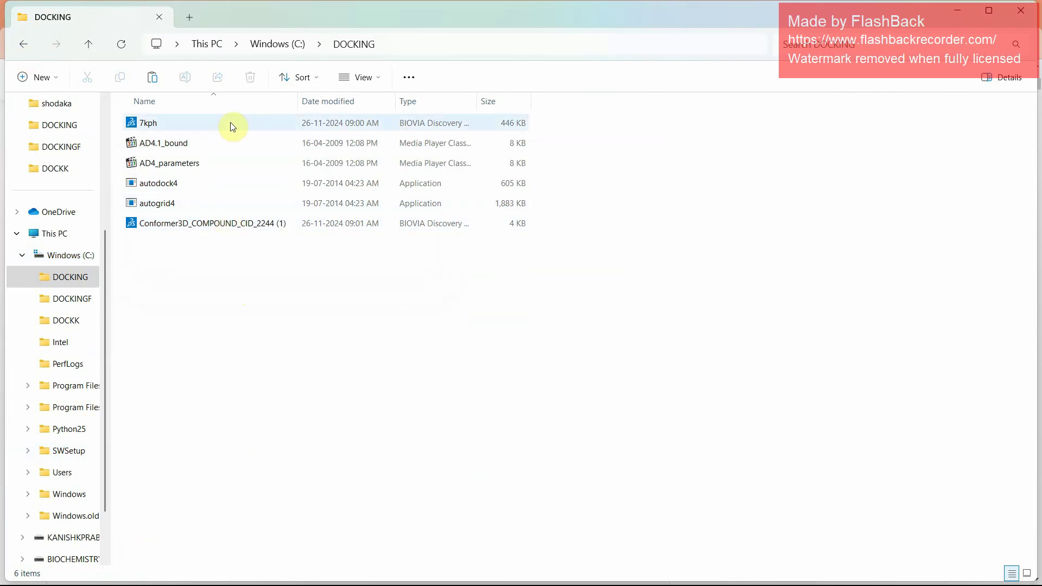
# Rename the aspirin conformer file to ligand and 7kph to receptor
pyautogui.click(238, 225)
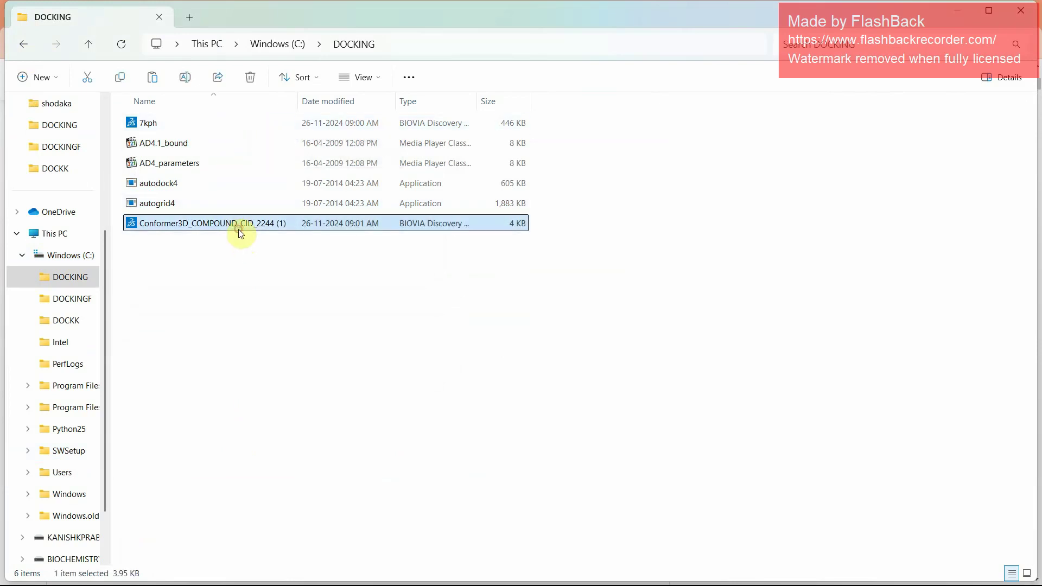
pyautogui.click(181, 84)
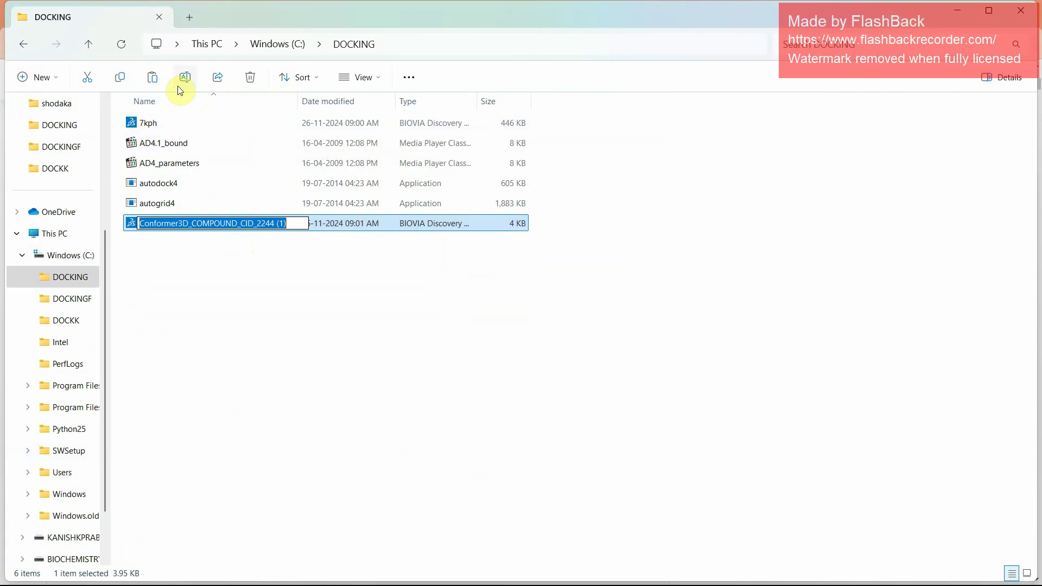
pyautogui.press('BackSpace')
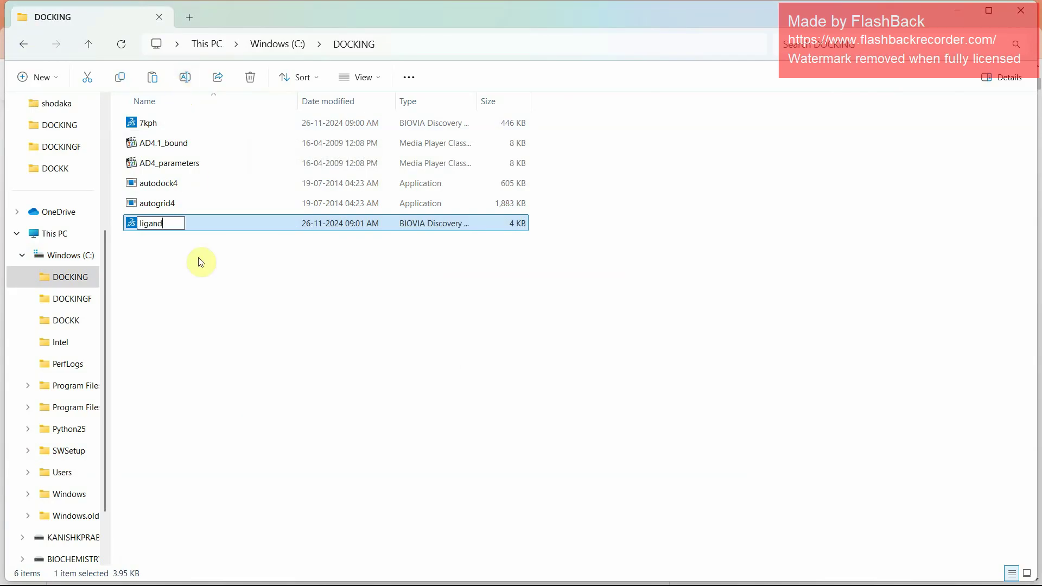
pyautogui.click(210, 275)
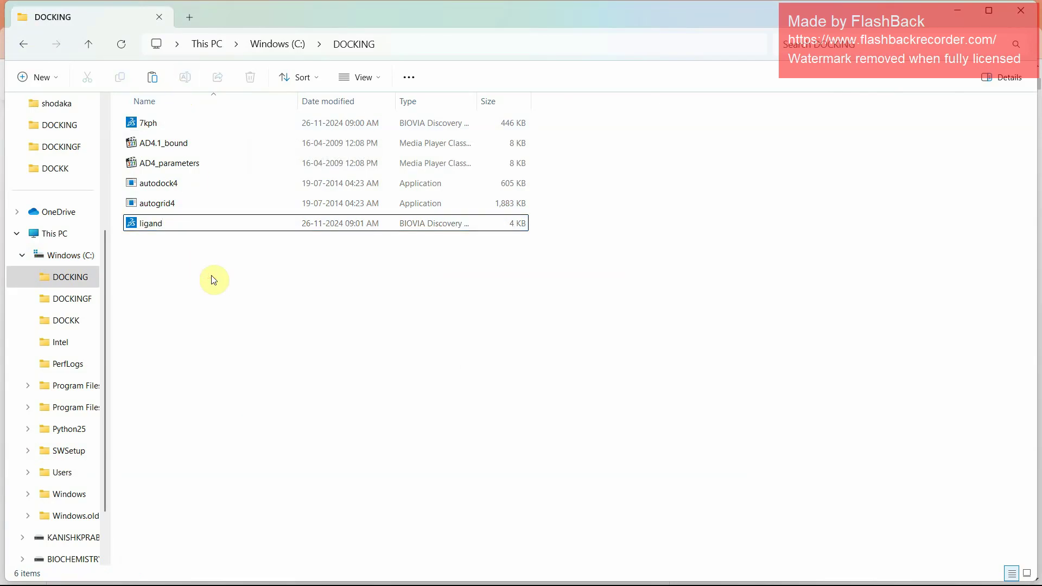
pyautogui.click(210, 125)
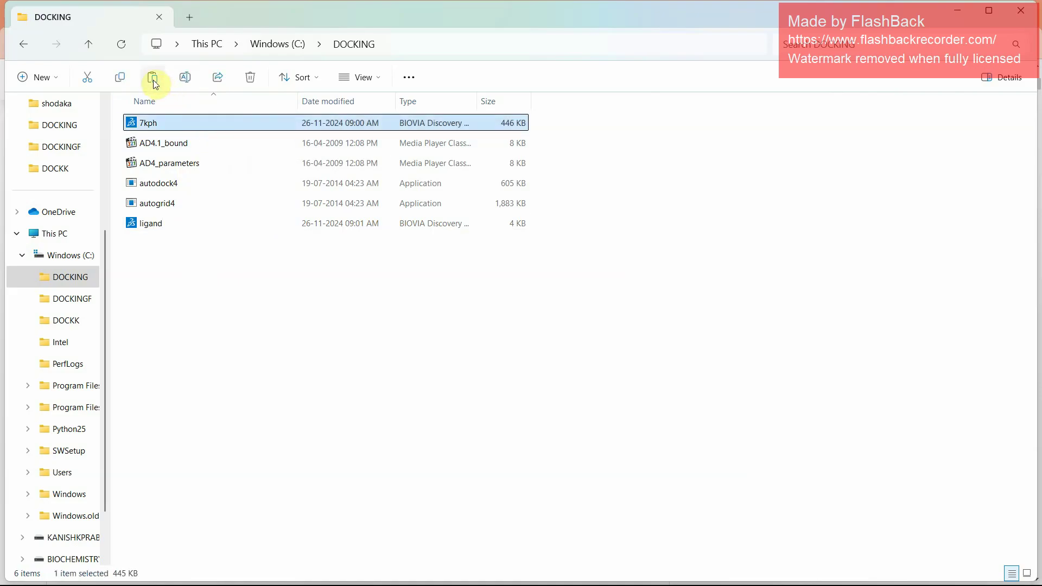
pyautogui.click(185, 77)
pyautogui.press('BackSpace')
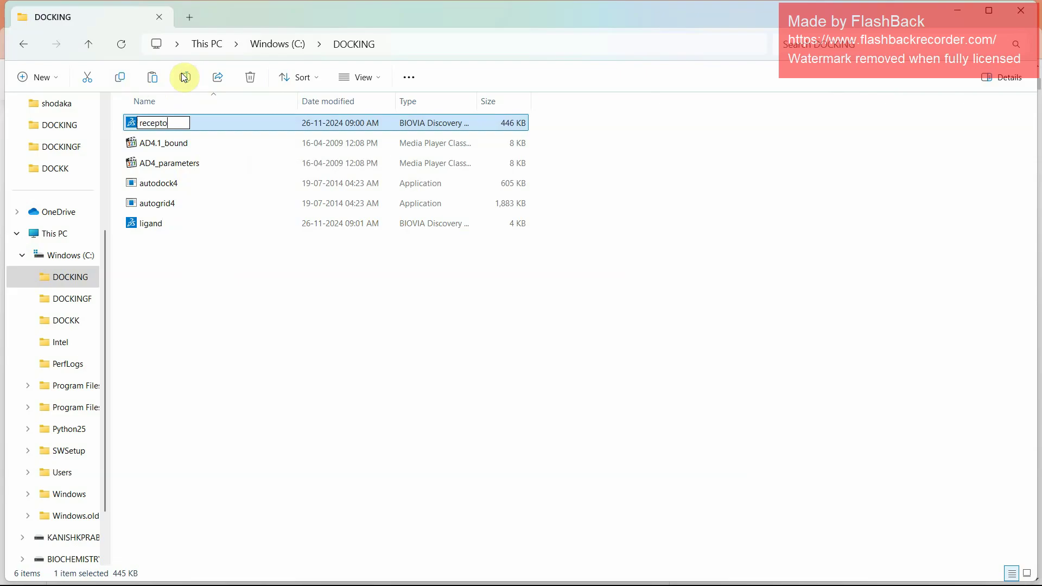
pyautogui.click(209, 286)
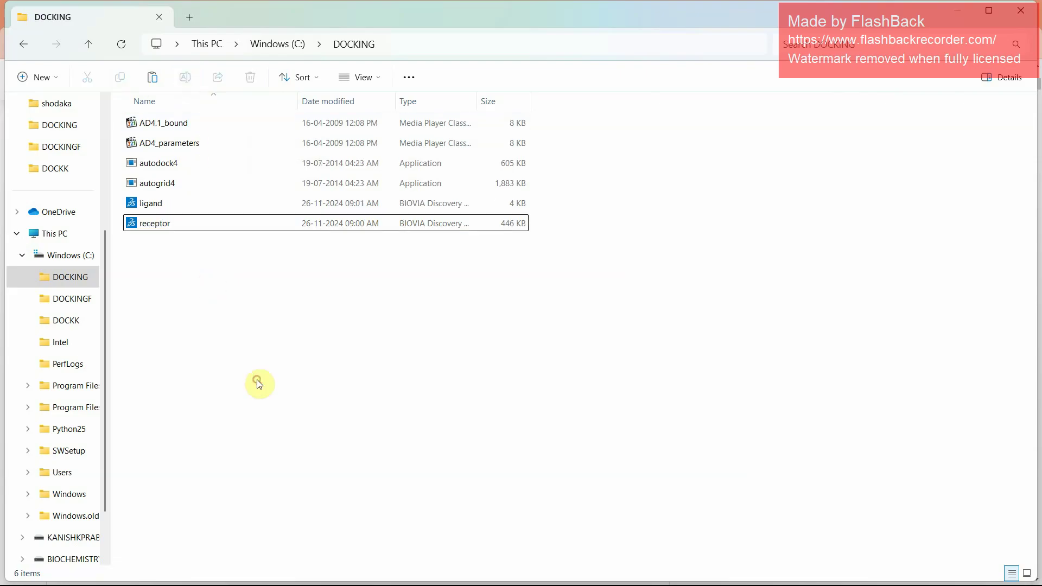
# Clear the open windows and launch Open Babel GUI from the Start search
pyautogui.click(959, 11)
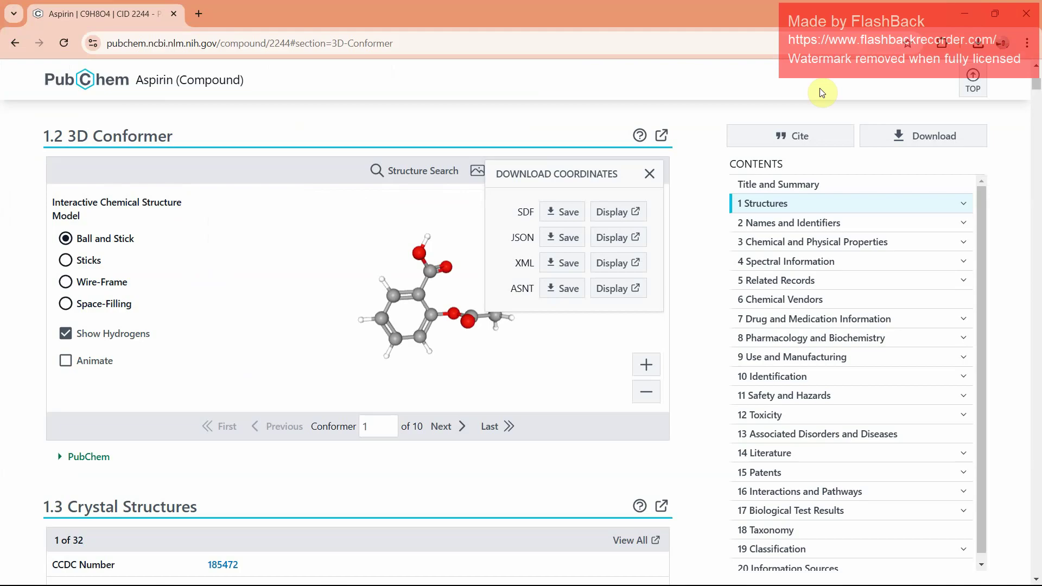
pyautogui.click(963, 12)
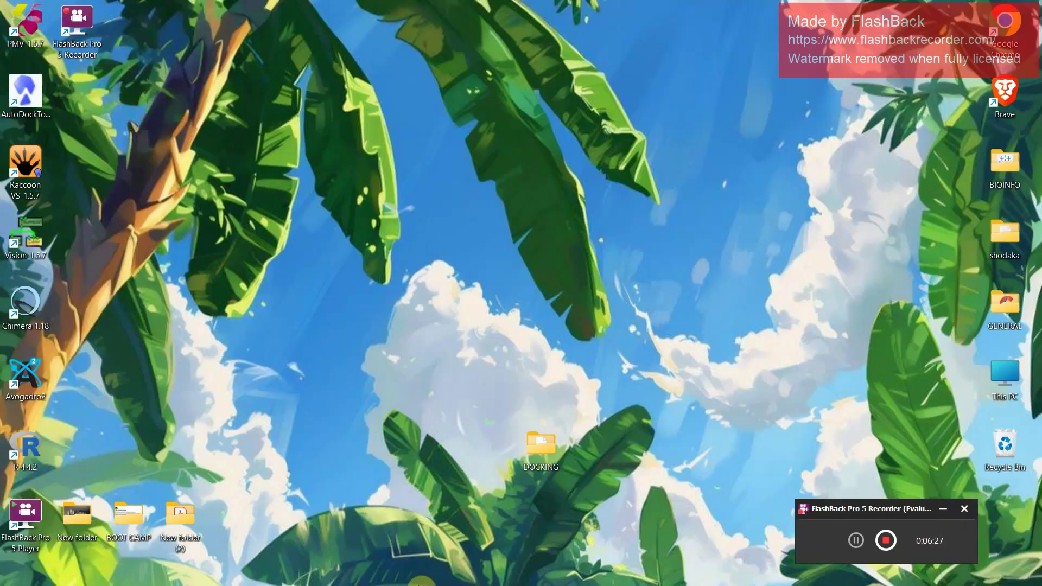
pyautogui.click(408, 574)
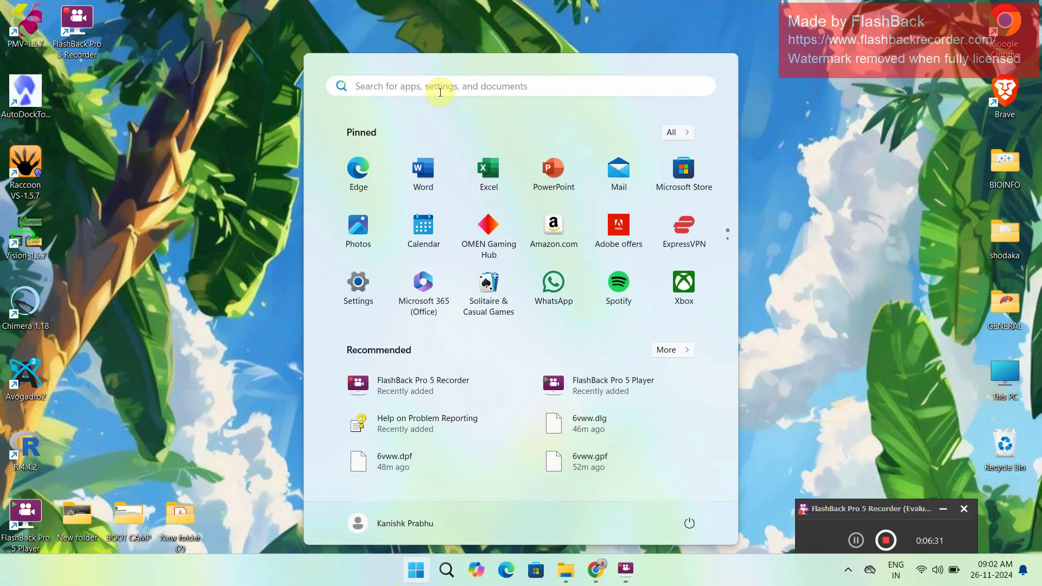
pyautogui.write('open')
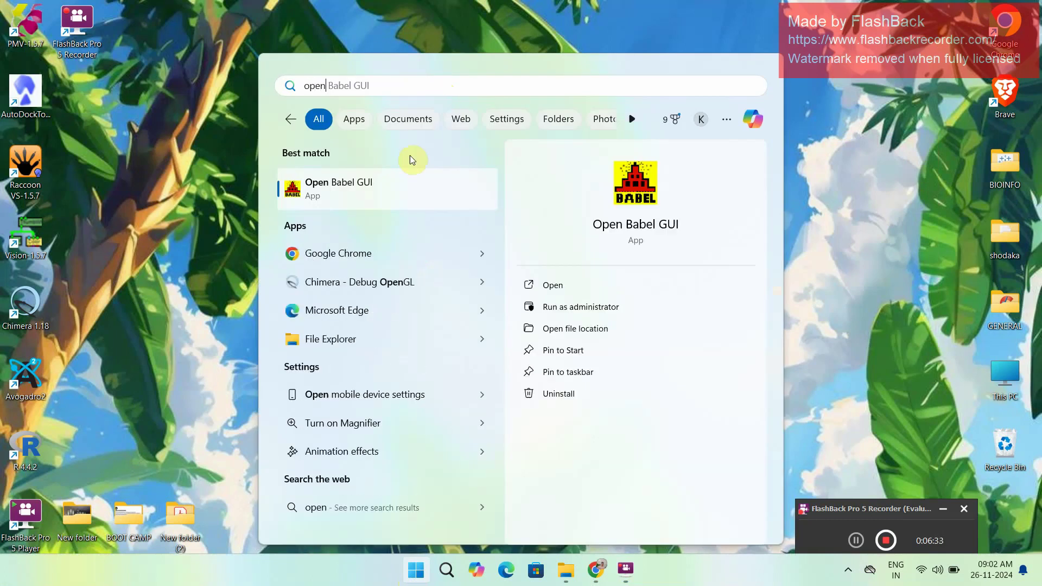
pyautogui.click(400, 190)
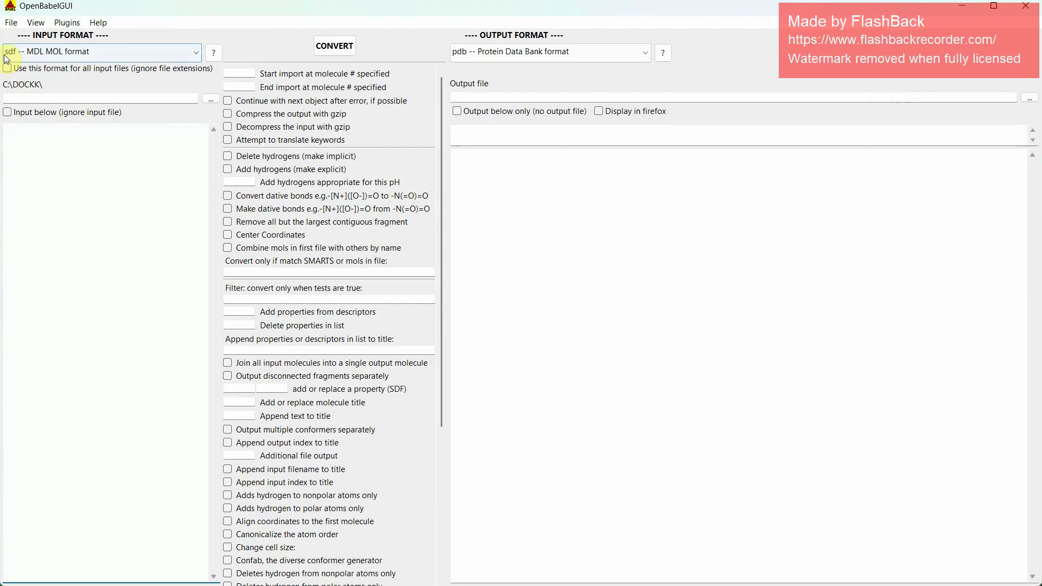
# Keep MDL MOL (sdf) as the input format and select the ligand file in C:\DOCKING
pyautogui.click(190, 54)
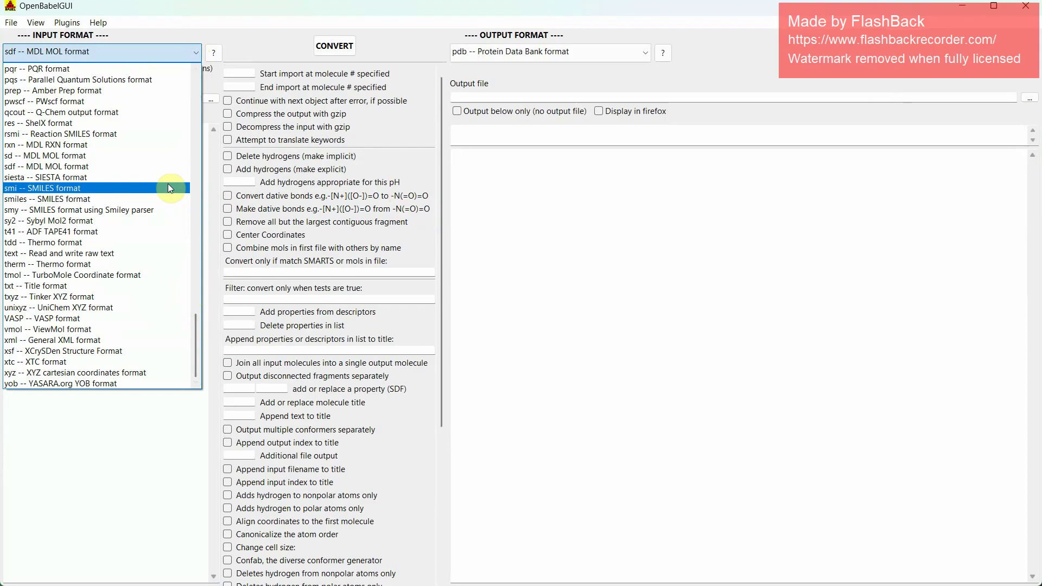
pyautogui.click(148, 167)
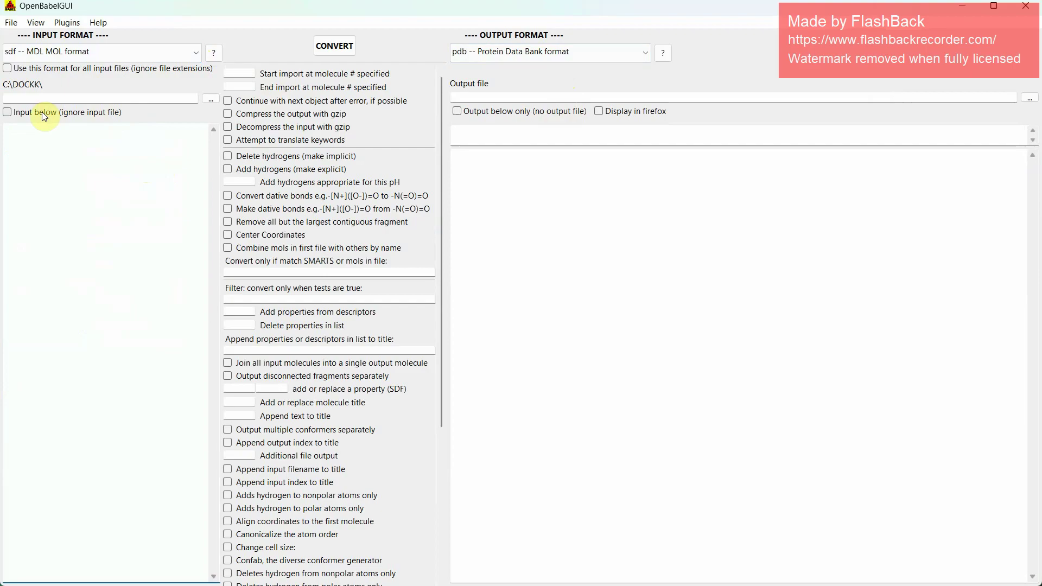
pyautogui.click(207, 101)
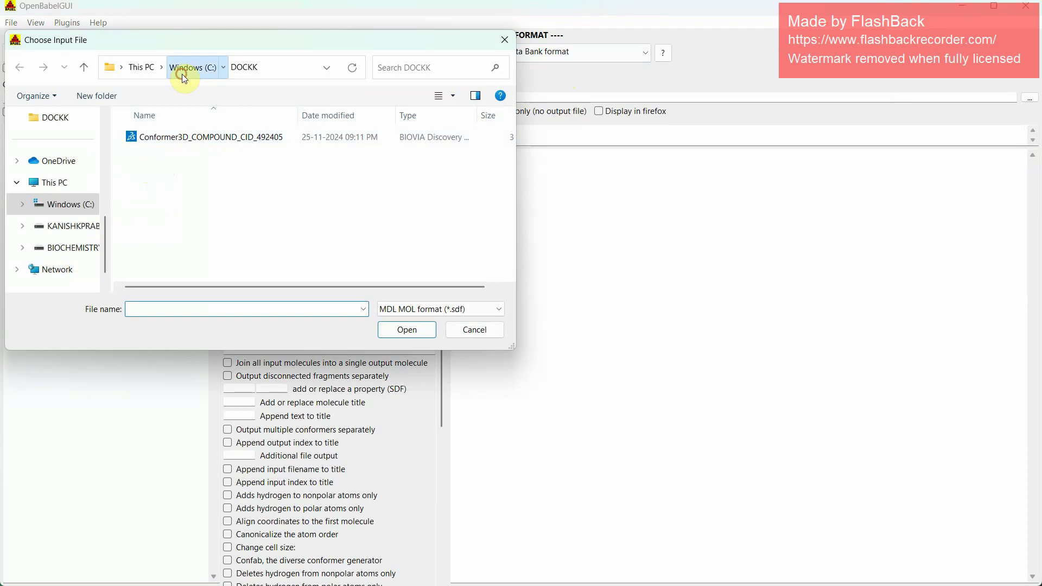
pyautogui.click(183, 72)
pyautogui.doubleClick(184, 136)
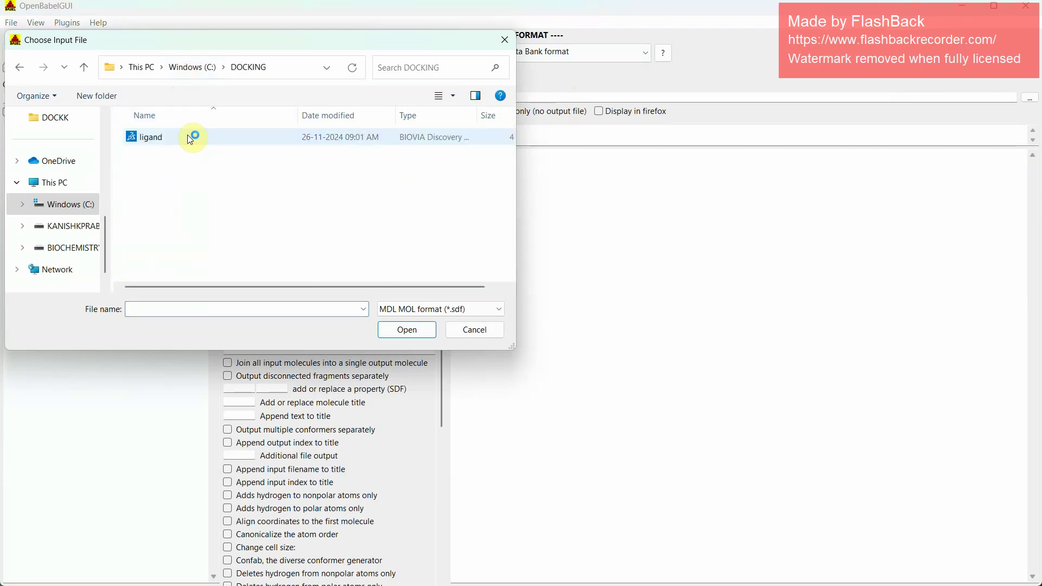
pyautogui.click(189, 136)
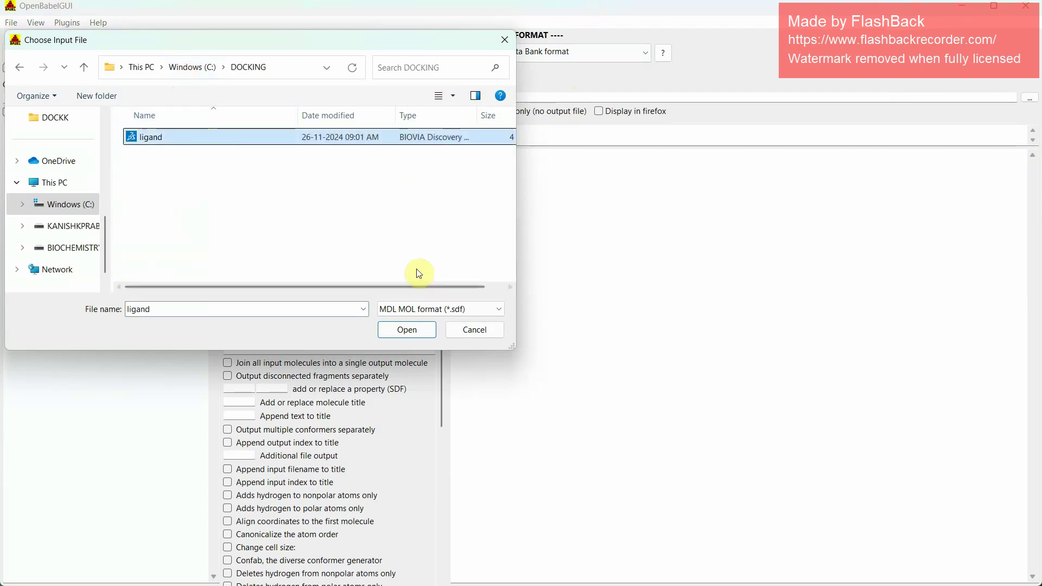
# Load ligand.sdf as input and set the output file to C:\DOCKING\ligand.pdb
pyautogui.click(421, 330)
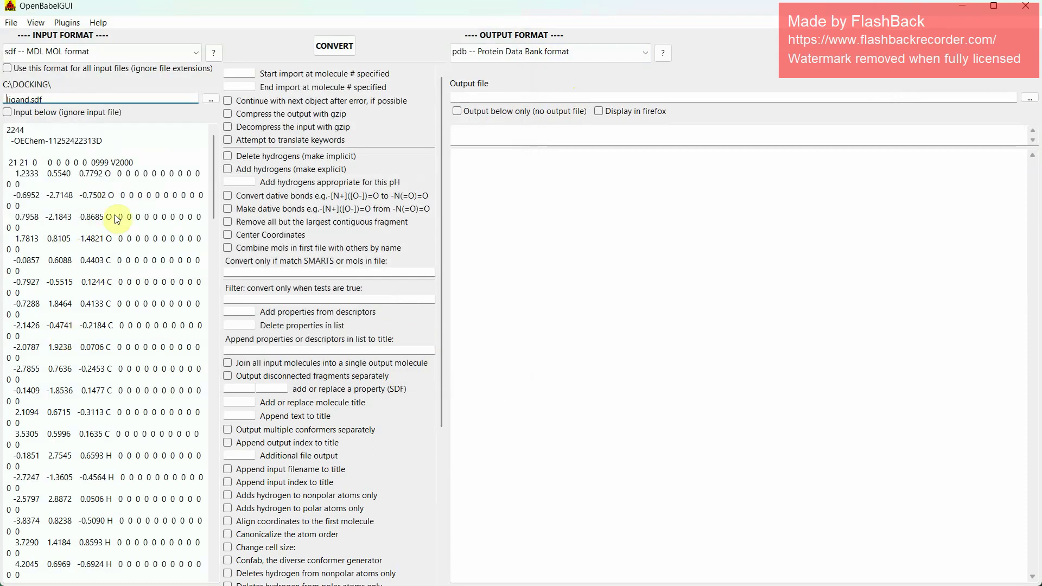
pyautogui.click(1028, 99)
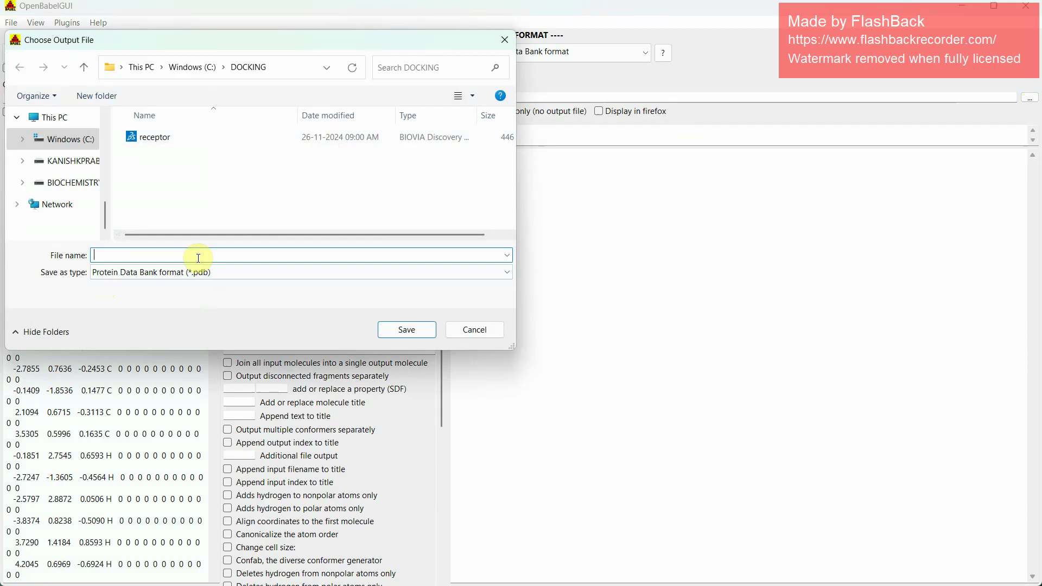
pyautogui.write('lig')
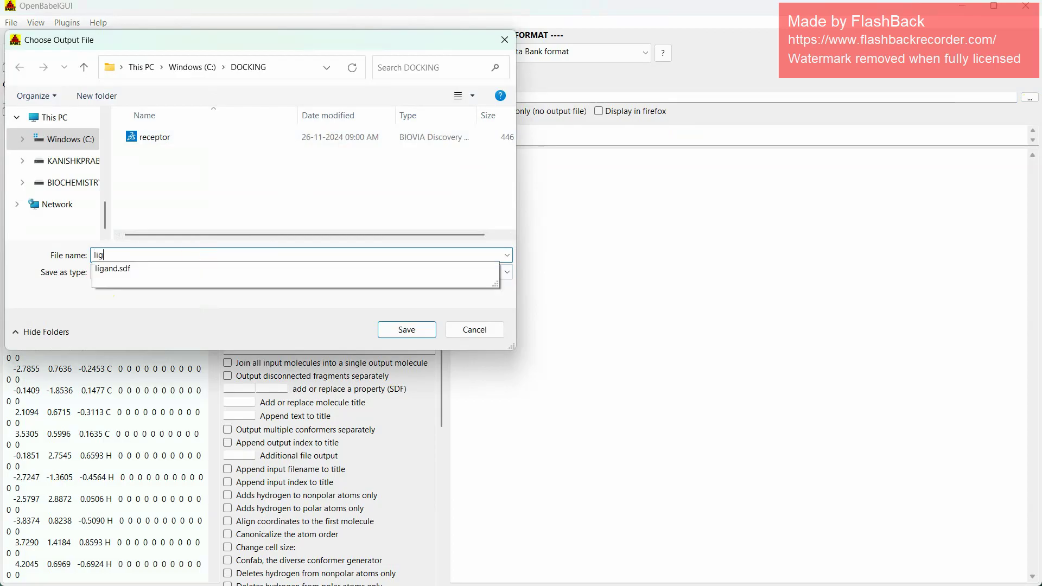
pyautogui.write('and.pdb')
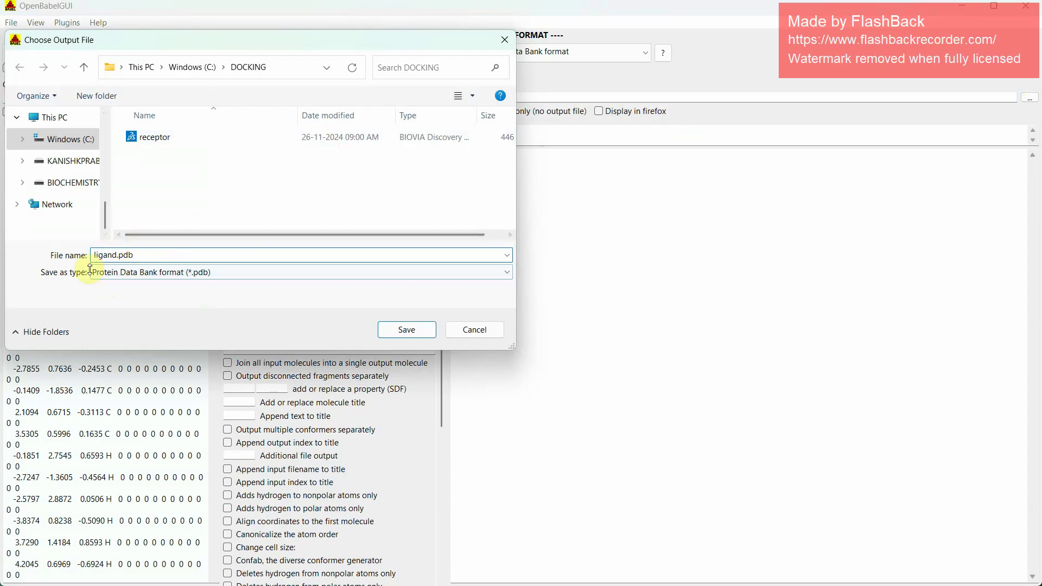
pyautogui.click(391, 336)
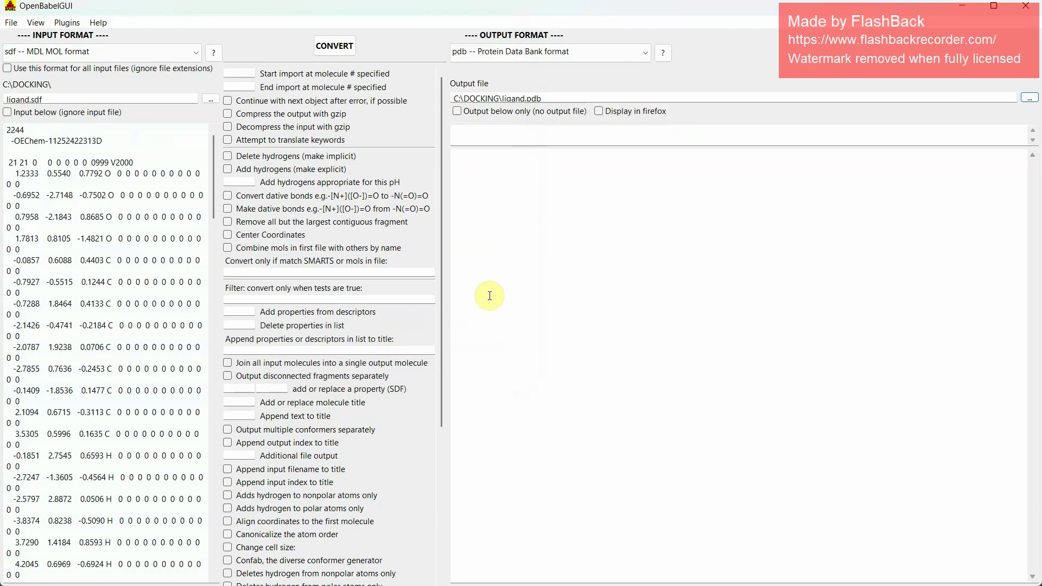
# Keep Protein Data Bank as the output format and convert the ligand, giving 1 molecule converted
pyautogui.click(649, 48)
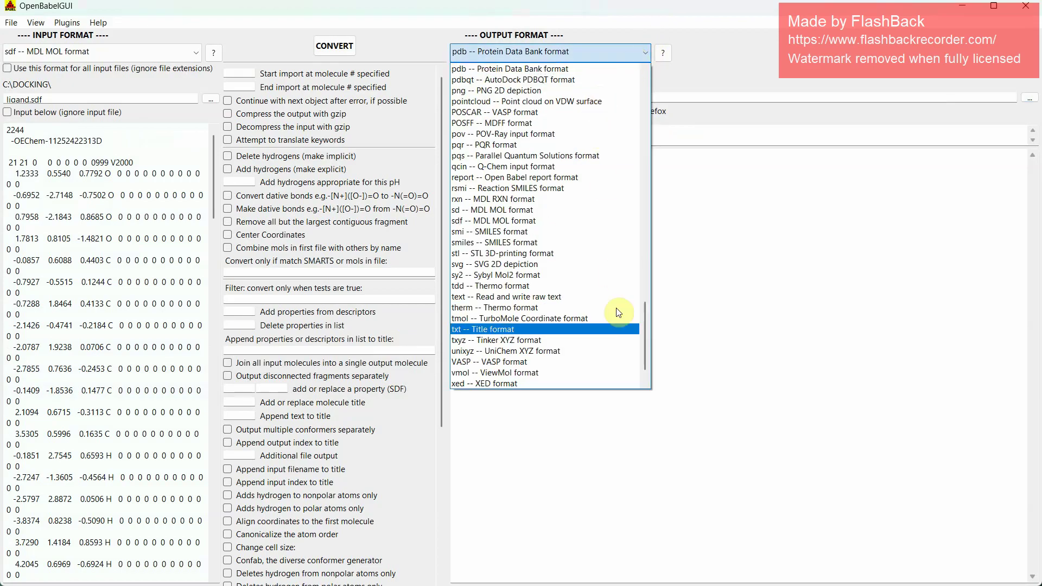
pyautogui.click(548, 69)
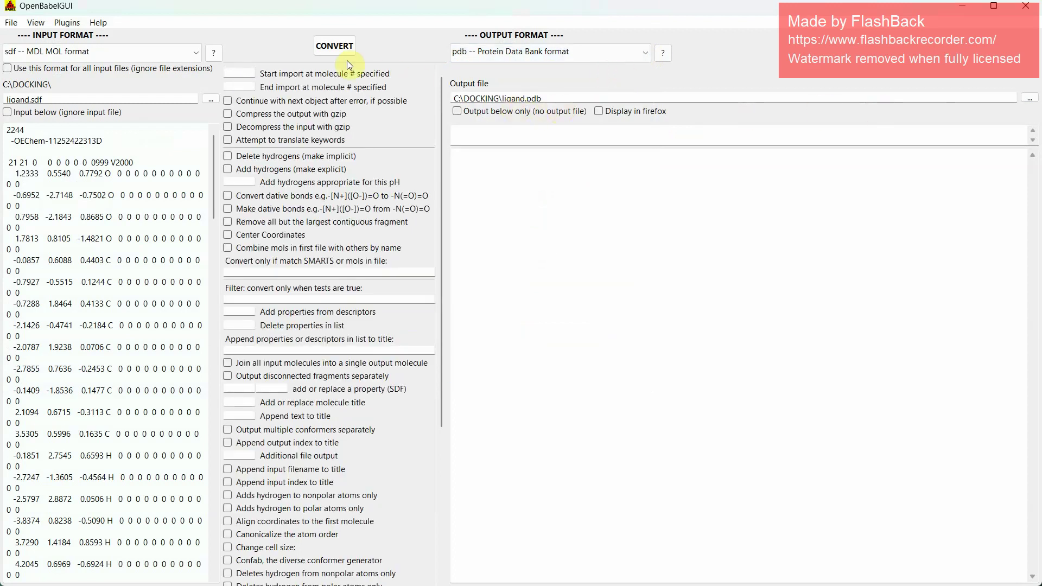
pyautogui.click(333, 48)
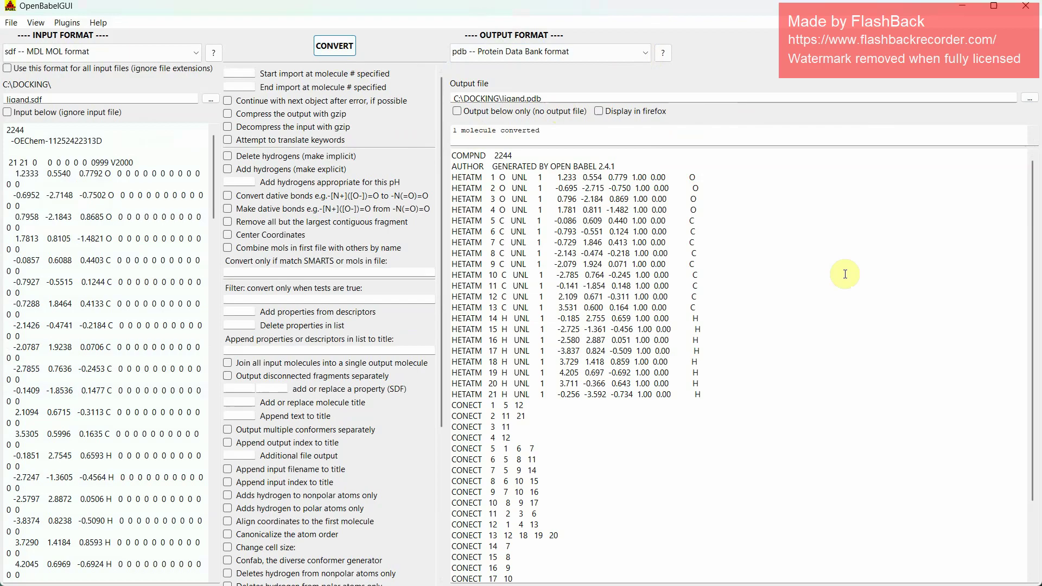
pyautogui.scroll(-3, 854, 356)
pyautogui.scroll(3, 855, 356)
# Hide Open Babel, confirm the new ligand file in C:\DOCKING, then hide Explorer
pyautogui.click(955, 13)
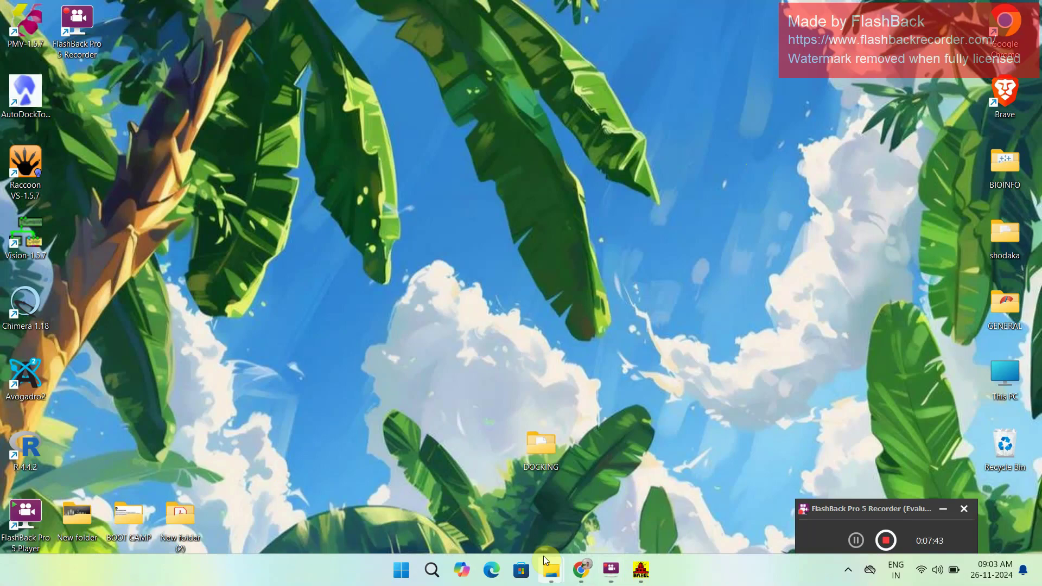
pyautogui.moveTo(550, 574)
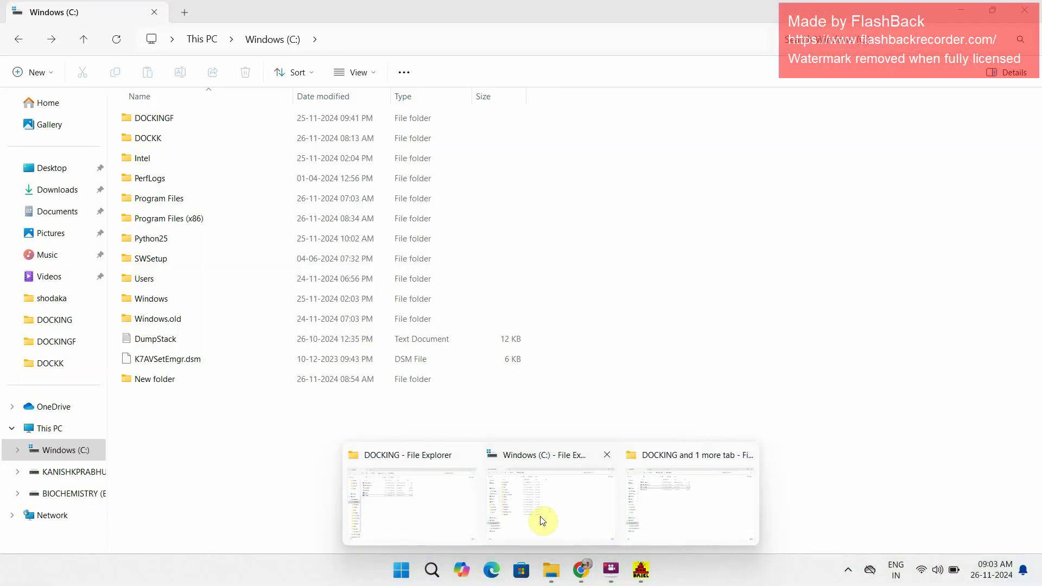
pyautogui.click(454, 503)
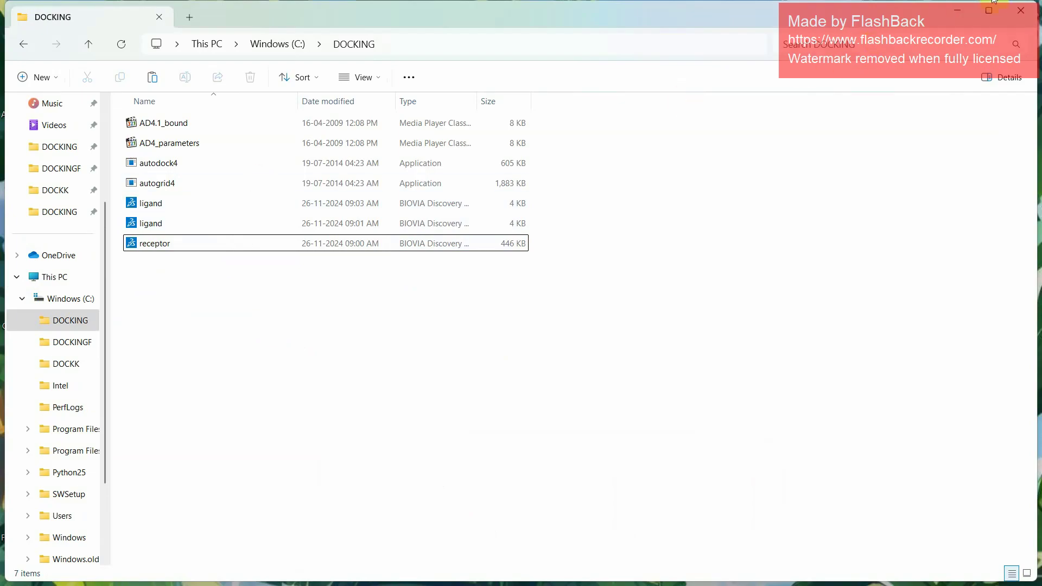
pyautogui.click(956, 12)
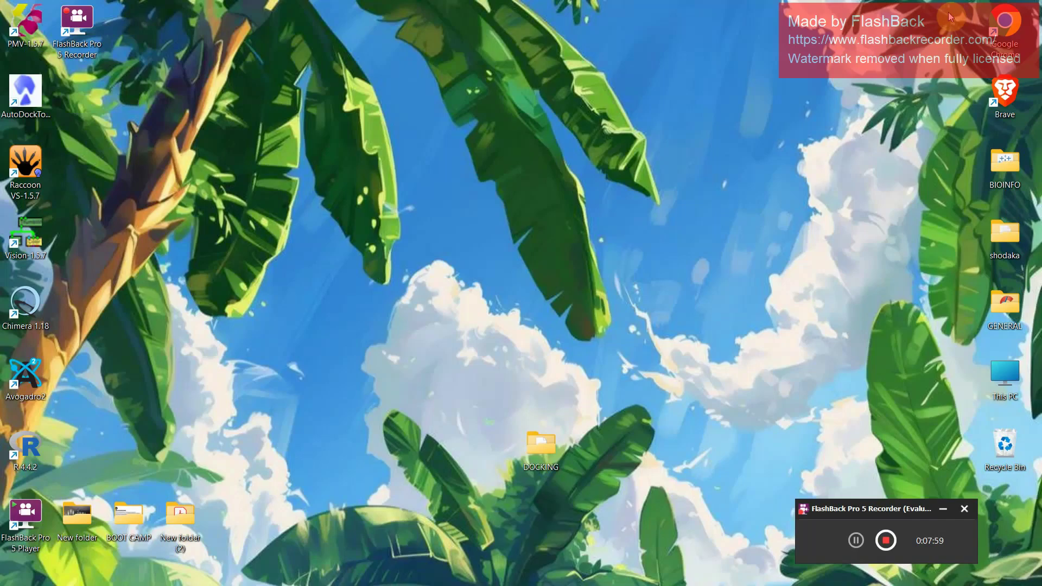
# Launch AutoDockTools, close the DOCKING and Windows (C:) Explorer windows, and minimize the terminal
pyautogui.doubleClick(25, 91)
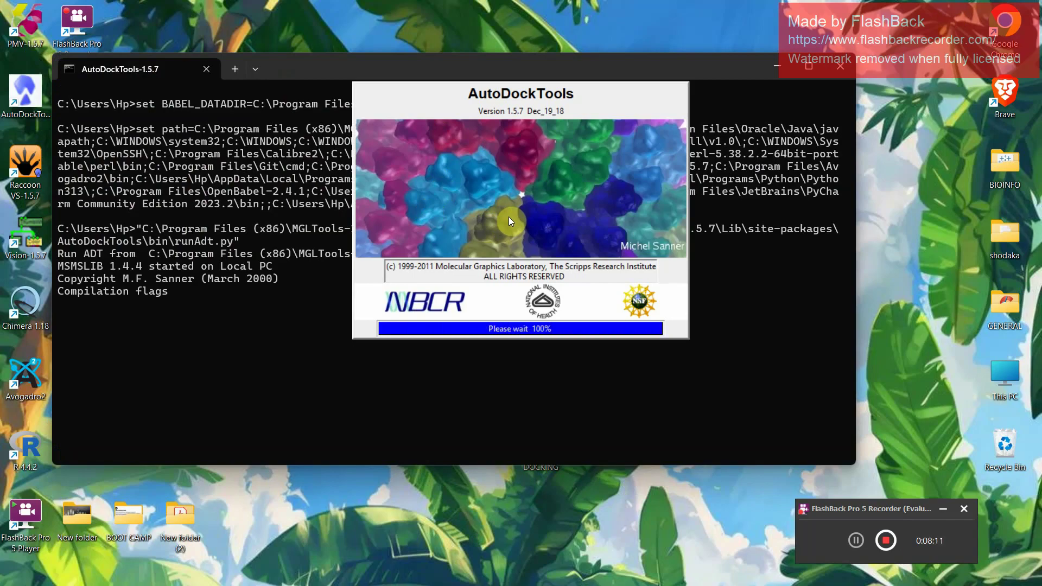
pyautogui.moveTo(544, 581)
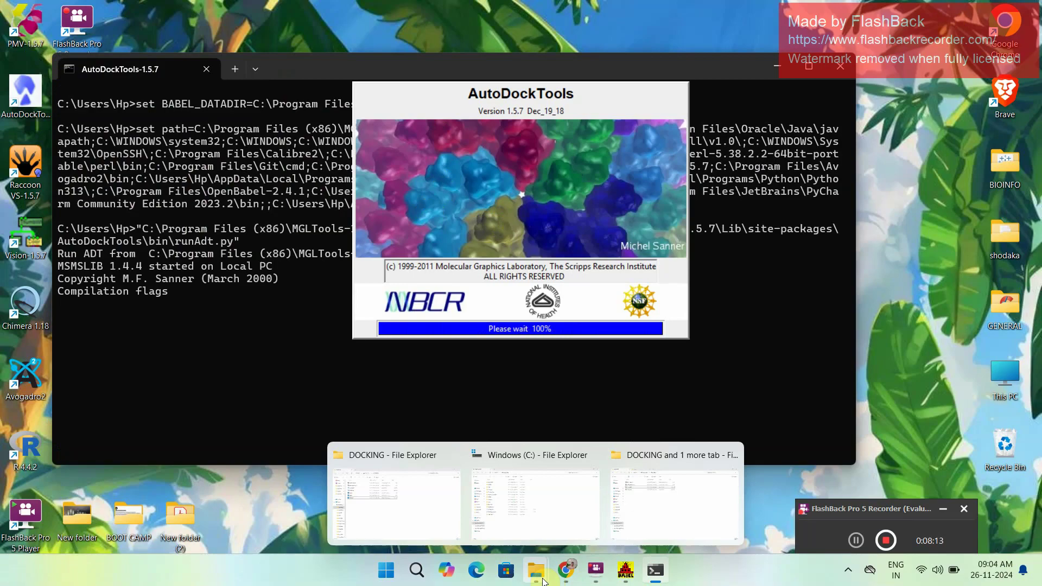
pyautogui.click(593, 463)
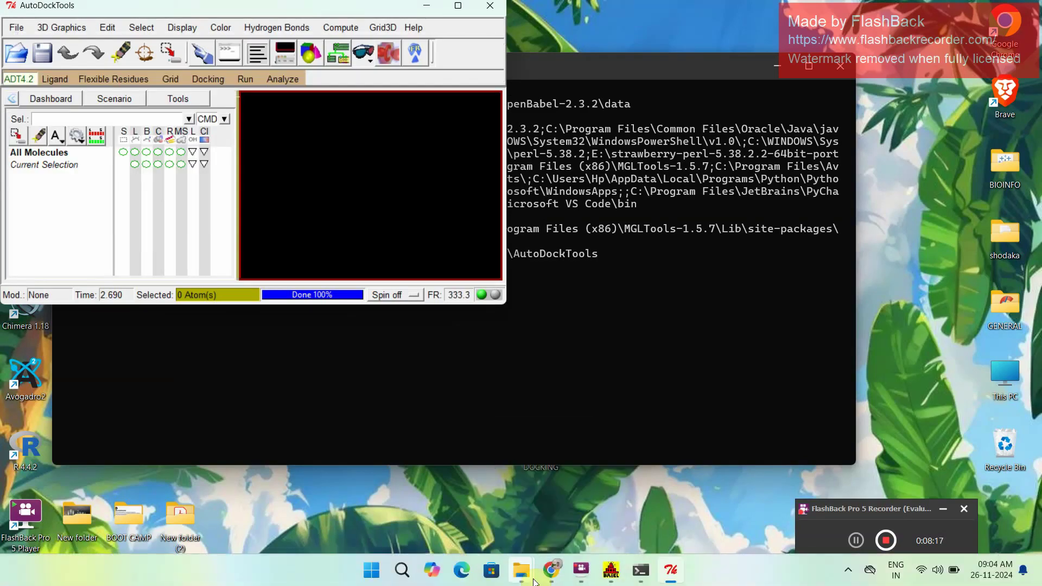
pyautogui.moveTo(534, 581)
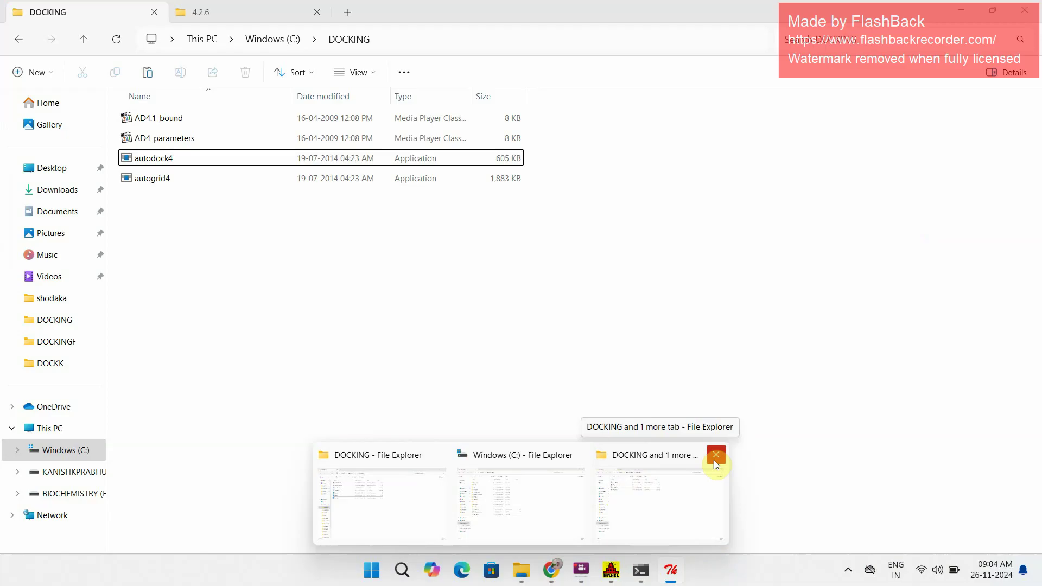
pyautogui.click(714, 460)
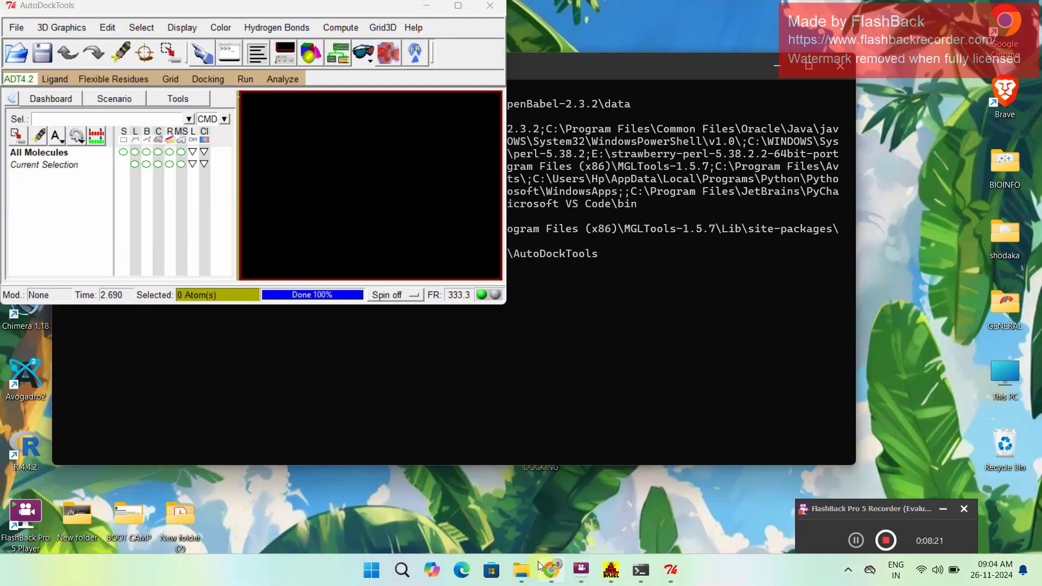
pyautogui.moveTo(535, 568)
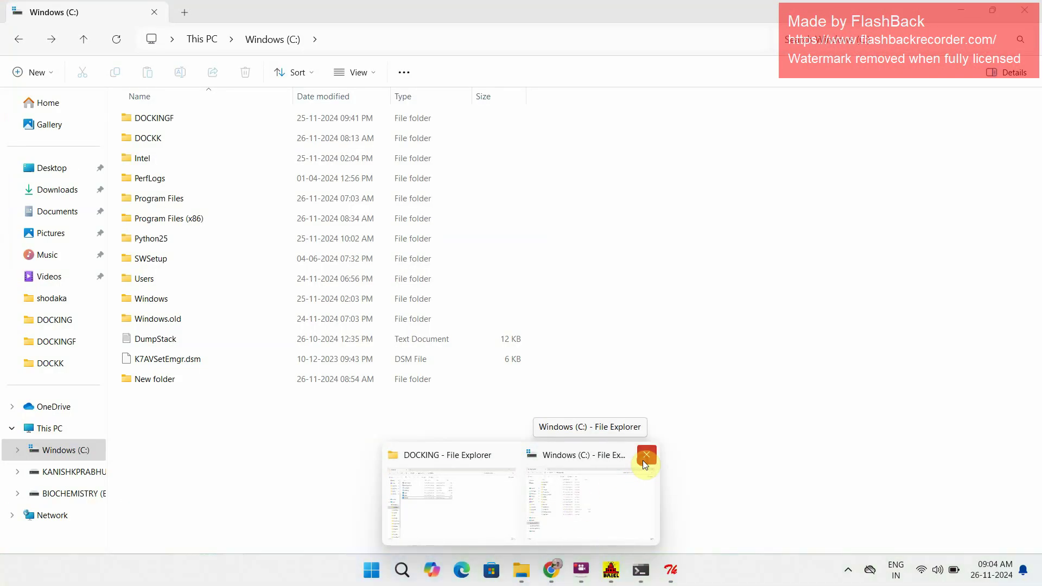
pyautogui.click(645, 455)
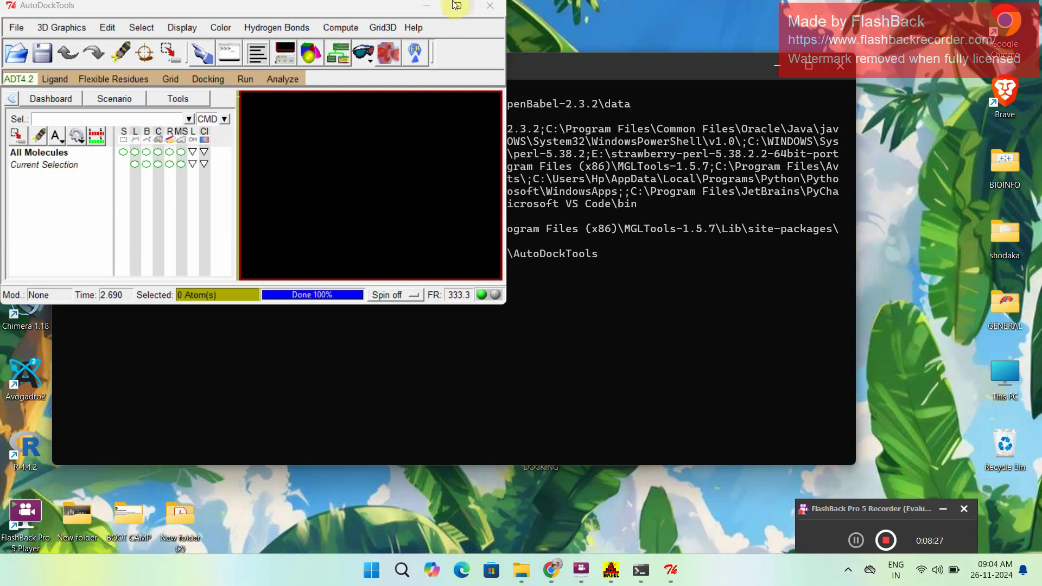
pyautogui.click(779, 72)
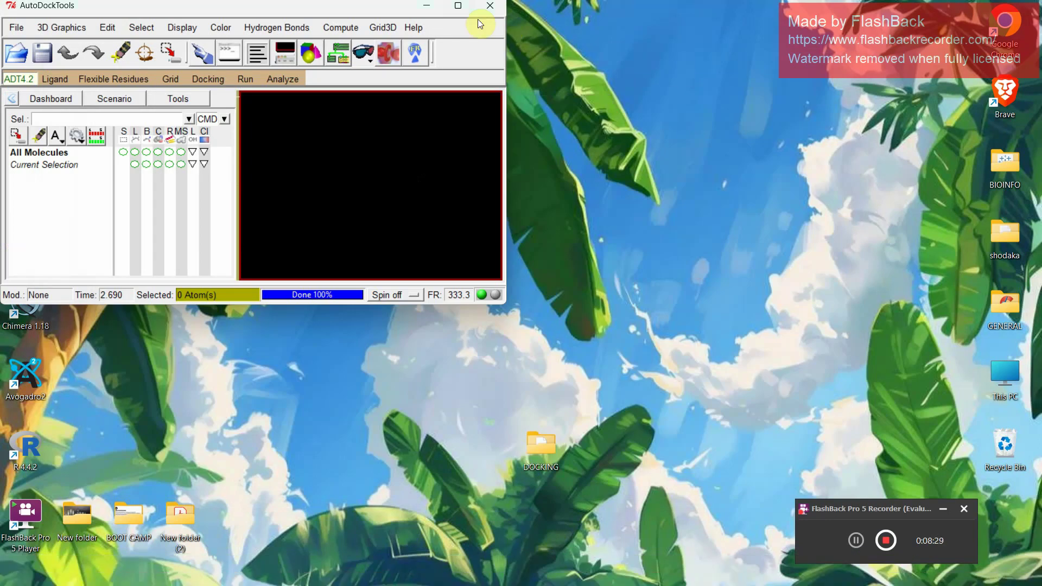
# Maximize AutoDockTools, go to File > Preferences and clear the old C:\DOCKK startup directory
pyautogui.doubleClick(461, 9)
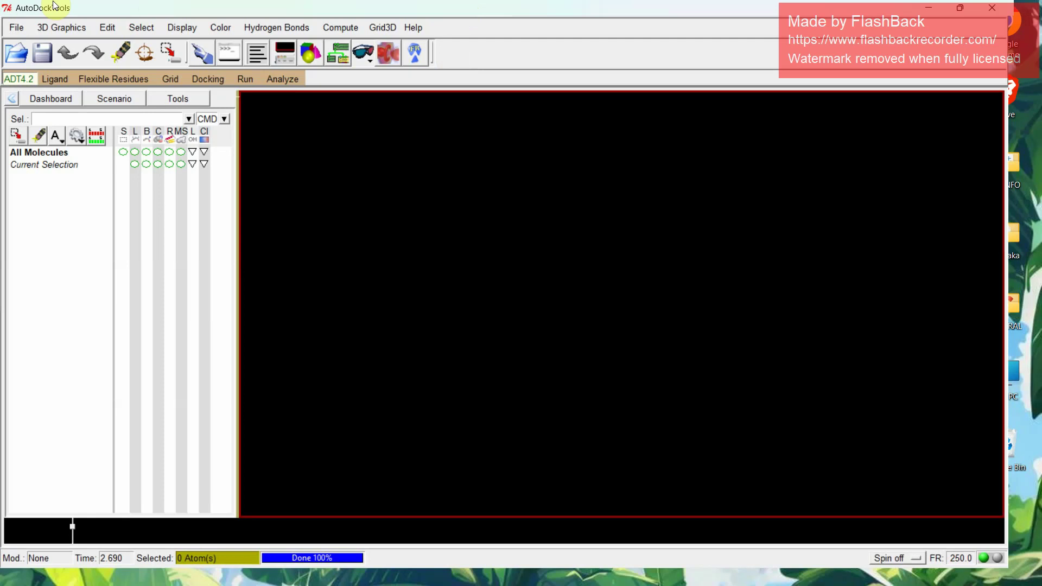
pyautogui.click(10, 33)
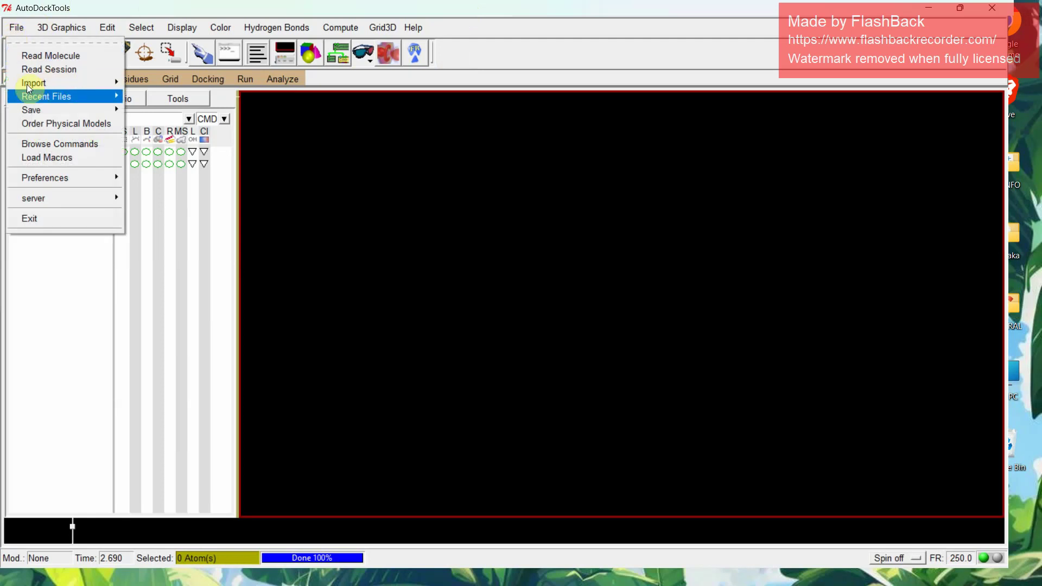
pyautogui.moveTo(38, 175)
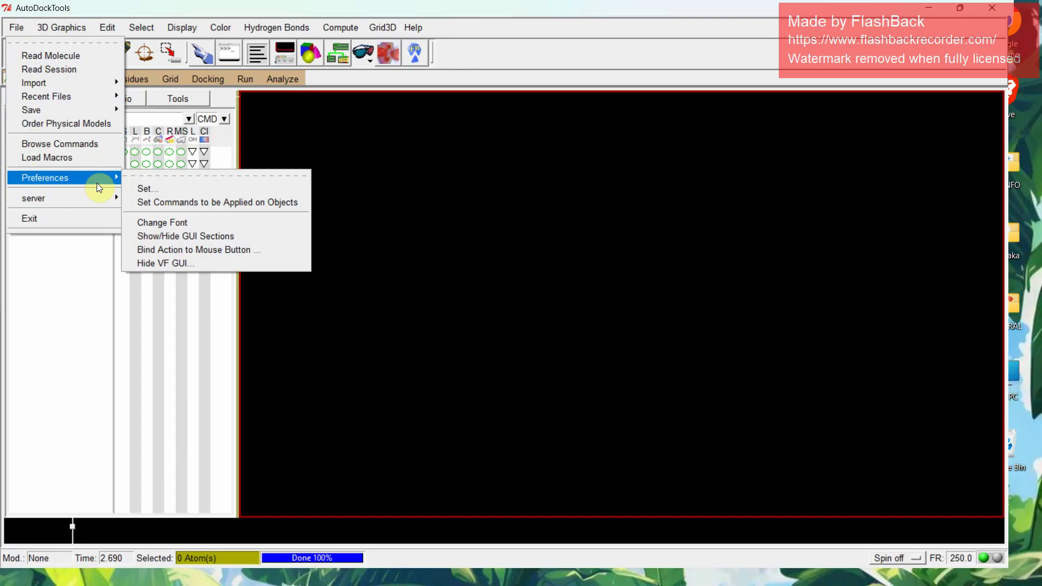
pyautogui.click(137, 190)
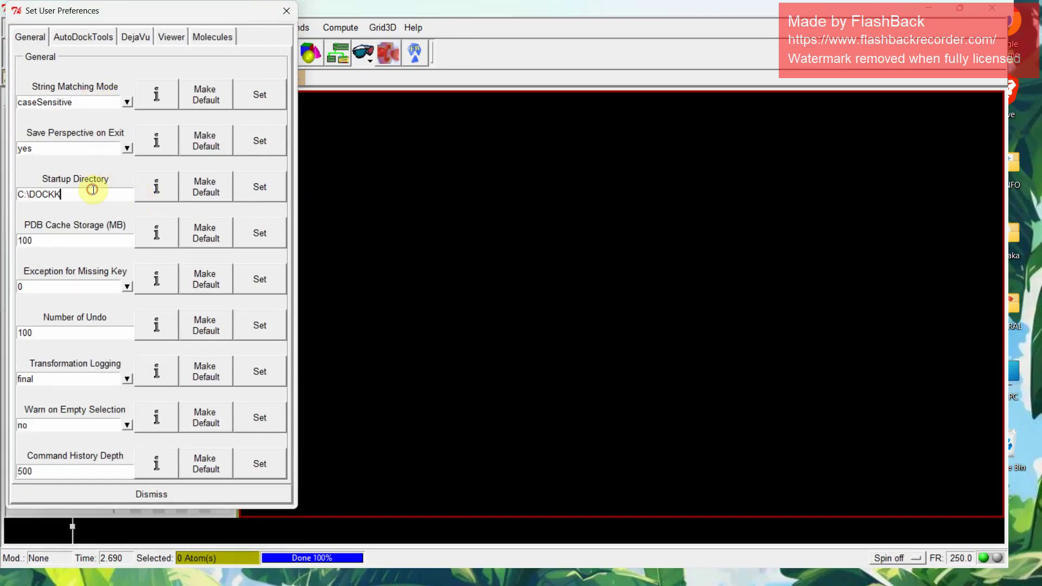
pyautogui.moveTo(93, 194); pyautogui.dragTo(12, 199)
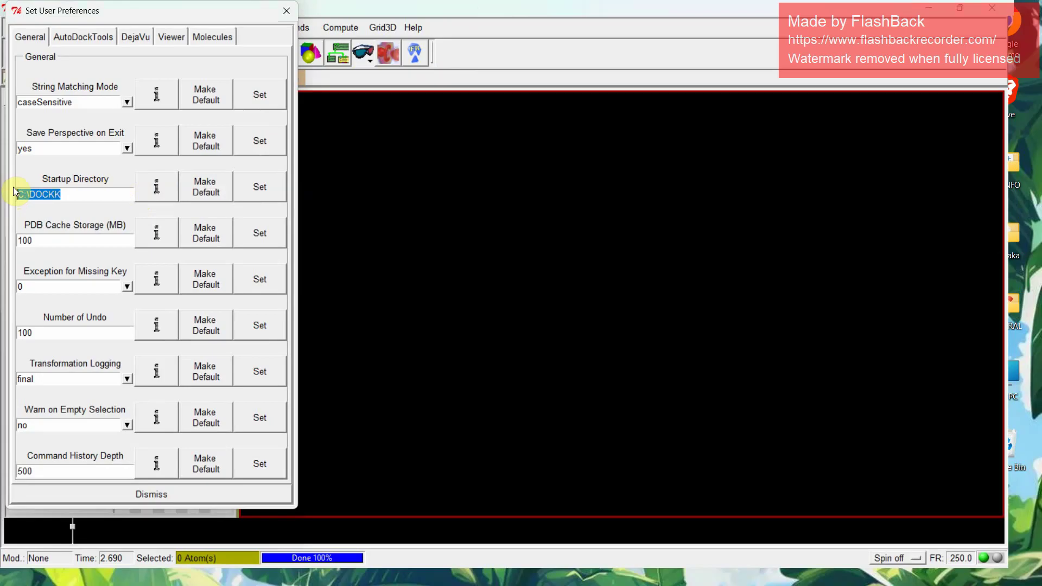
pyautogui.press('BackSpace')
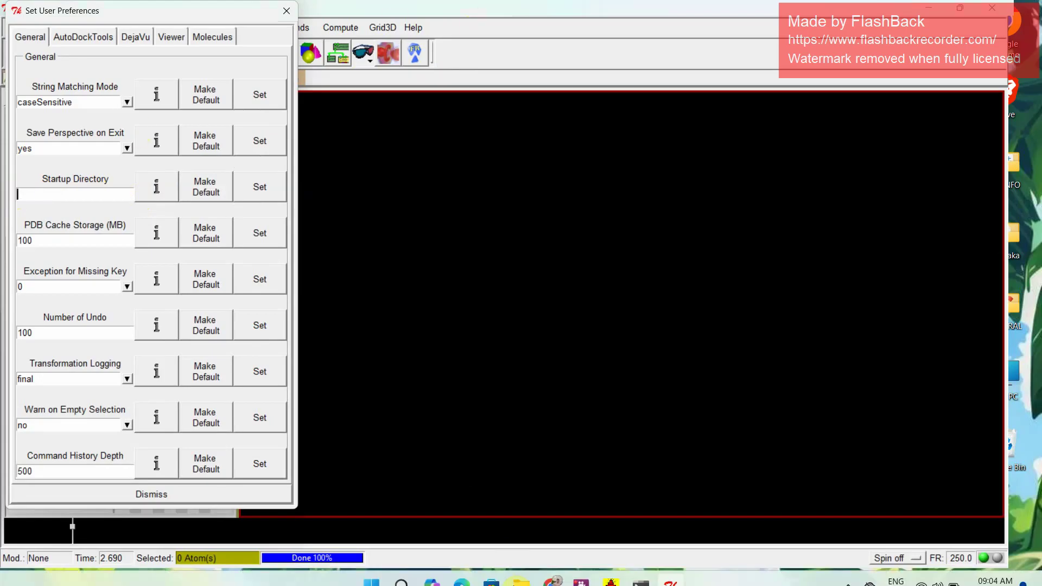
# Copy the C:\DOCKING path from Explorer and set it as the startup directory
pyautogui.moveTo(516, 578)
pyautogui.click(515, 543)
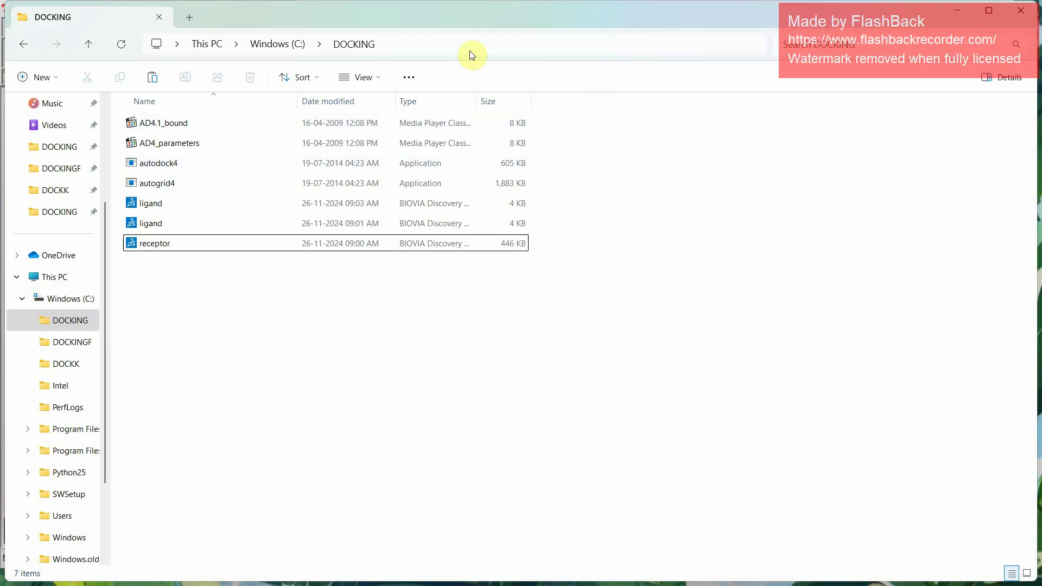
pyautogui.click(469, 42)
pyautogui.hotkey('ctrl', 'c')
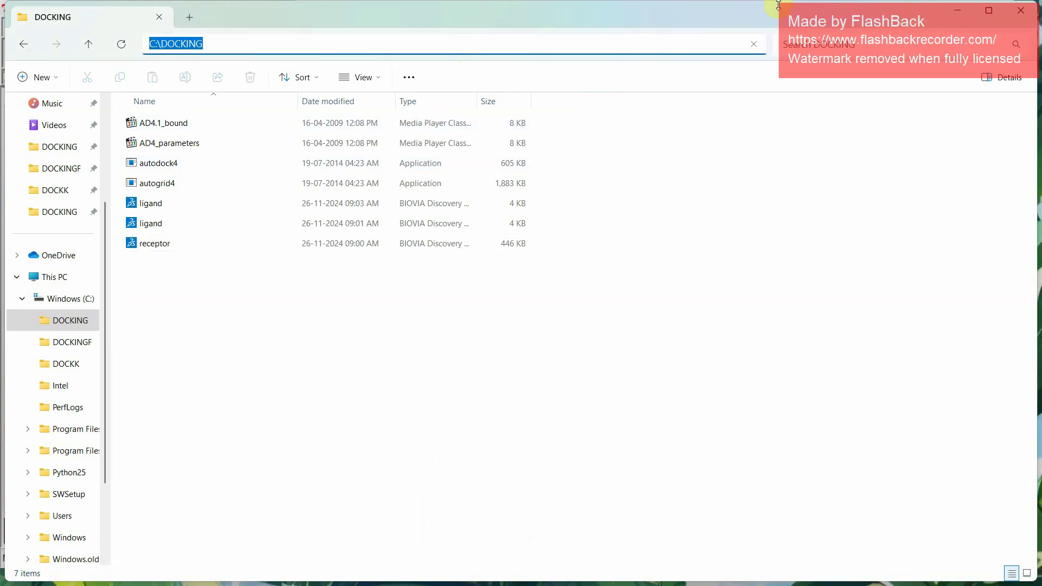
pyautogui.click(950, 15)
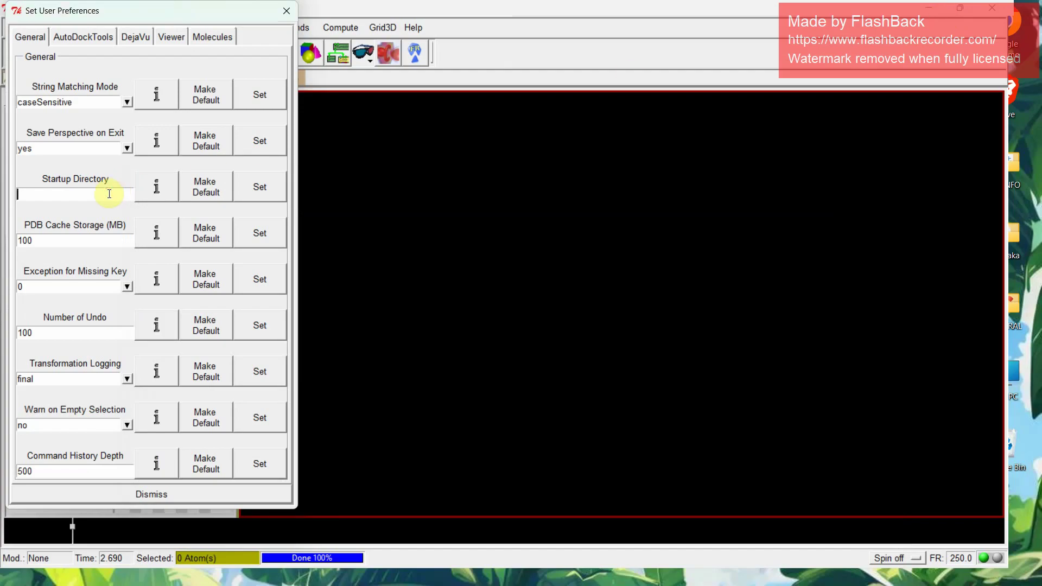
pyautogui.hotkey('ctrl', 'v')
pyautogui.click(248, 184)
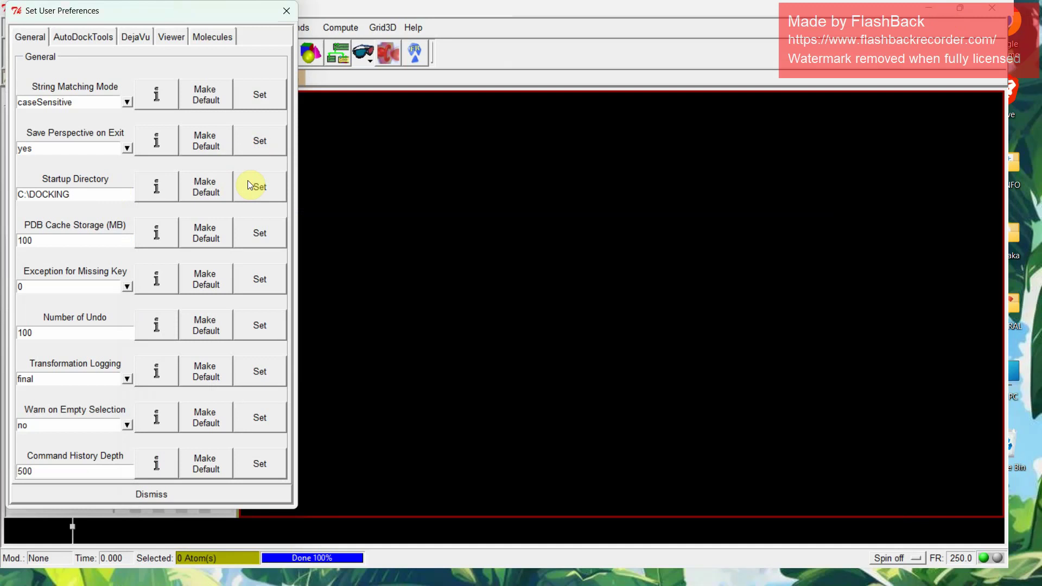
pyautogui.click(210, 185)
# Dismiss the preferences and pick the receptor file in the DOCKING folder via Read Molecule
pyautogui.click(154, 496)
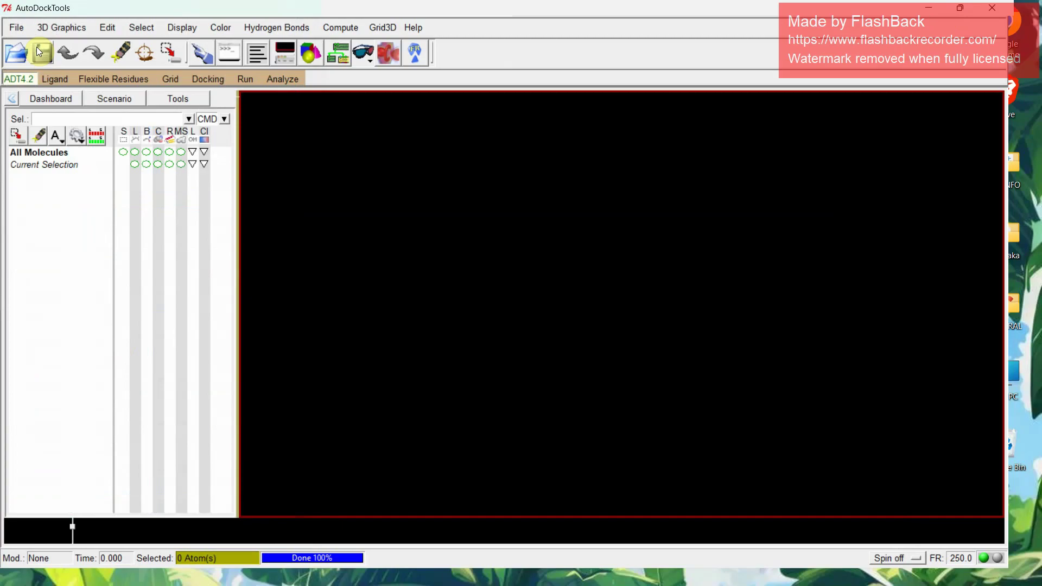
pyautogui.click(12, 28)
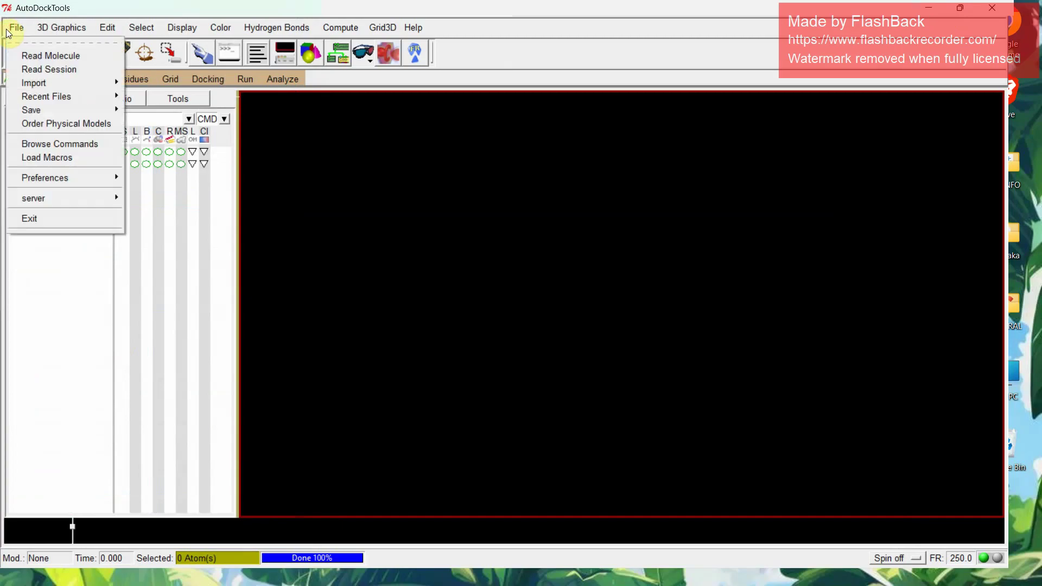
pyautogui.click(17, 55)
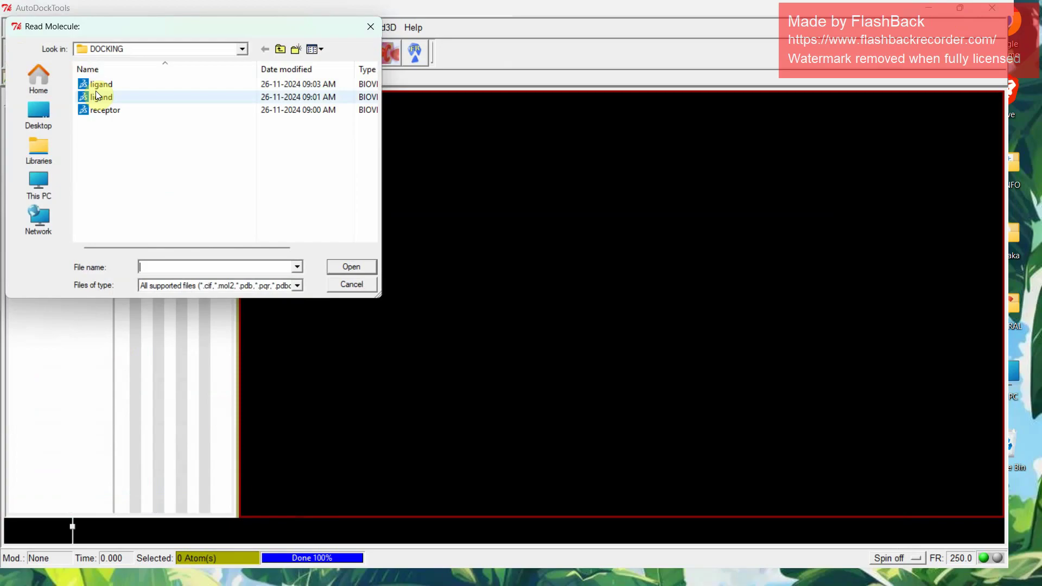
pyautogui.click(103, 110)
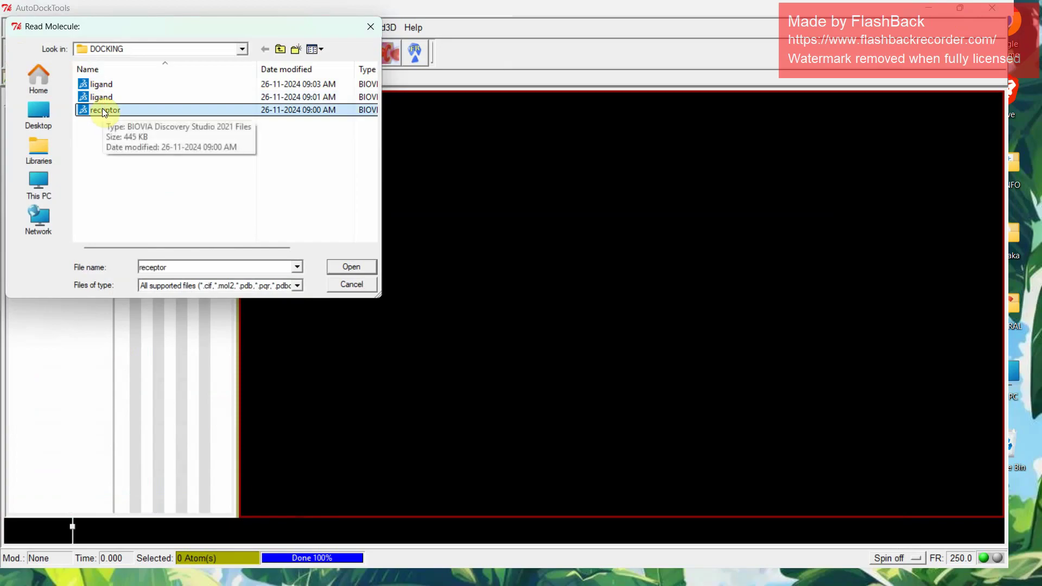
# Load the receptor and rotate it in the viewer to inspect its shape
pyautogui.click(329, 263)
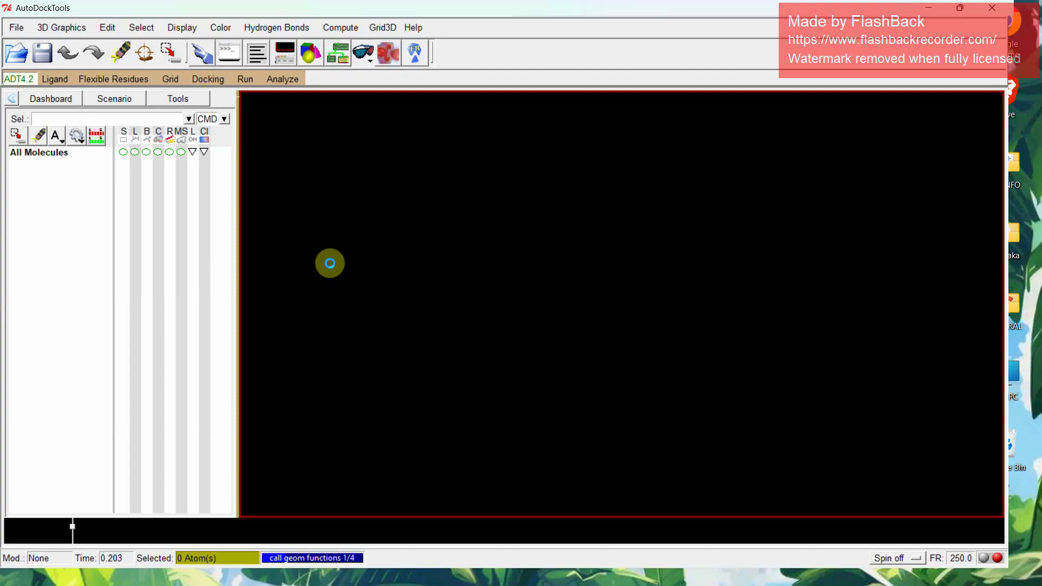
pyautogui.moveTo(579, 233); pyautogui.dragTo(526, 328)
pyautogui.moveTo(613, 196); pyautogui.dragTo(528, 329)
pyautogui.moveTo(592, 237); pyautogui.dragTo(481, 288)
pyautogui.moveTo(618, 275)
pyautogui.mouseDown()
pyautogui.moveTo(429, 305)
pyautogui.moveTo(807, 309)
pyautogui.mouseUp()
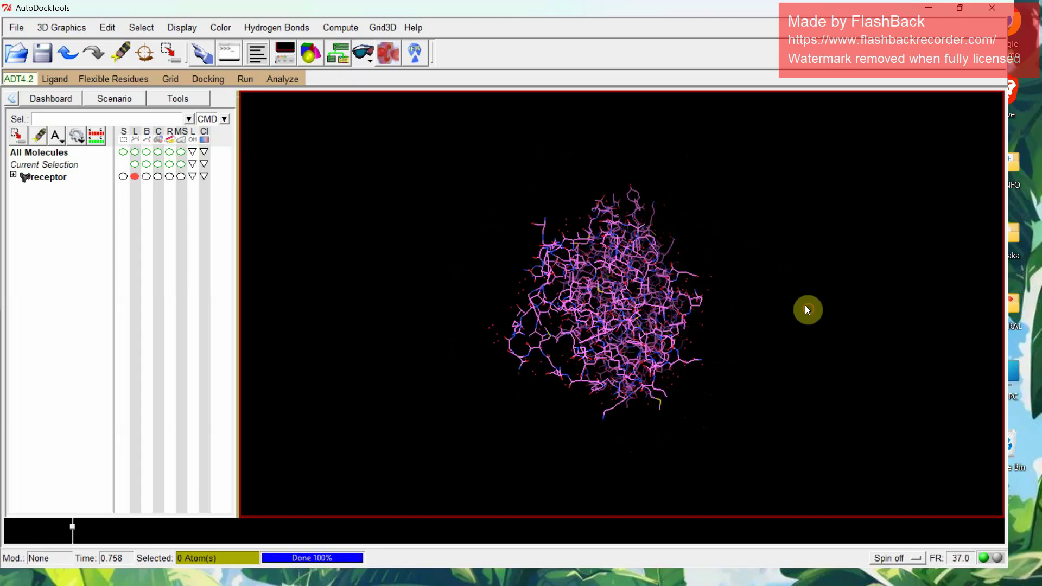
pyautogui.moveTo(595, 320); pyautogui.dragTo(802, 321)
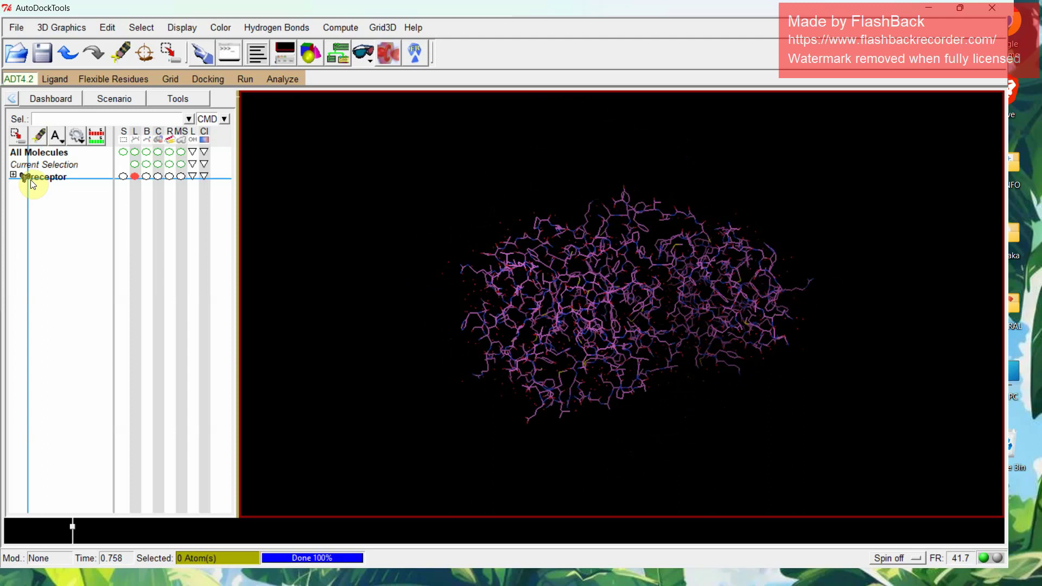
# Expand the receptor and its chain A residues in the Dashboard, then collapse them
pyautogui.click(14, 175)
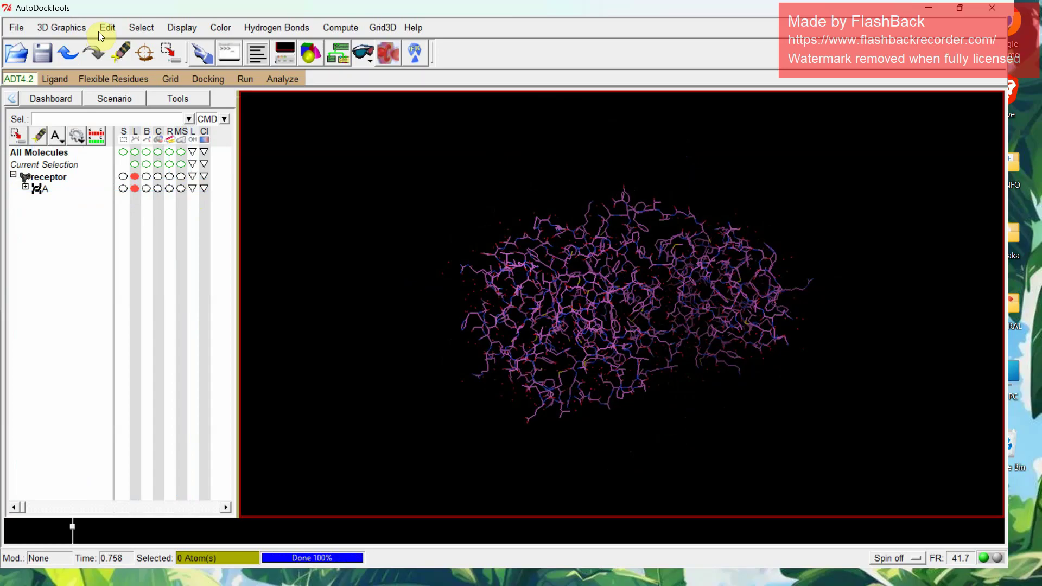
pyautogui.click(25, 186)
pyautogui.scroll(-2, 35, 168)
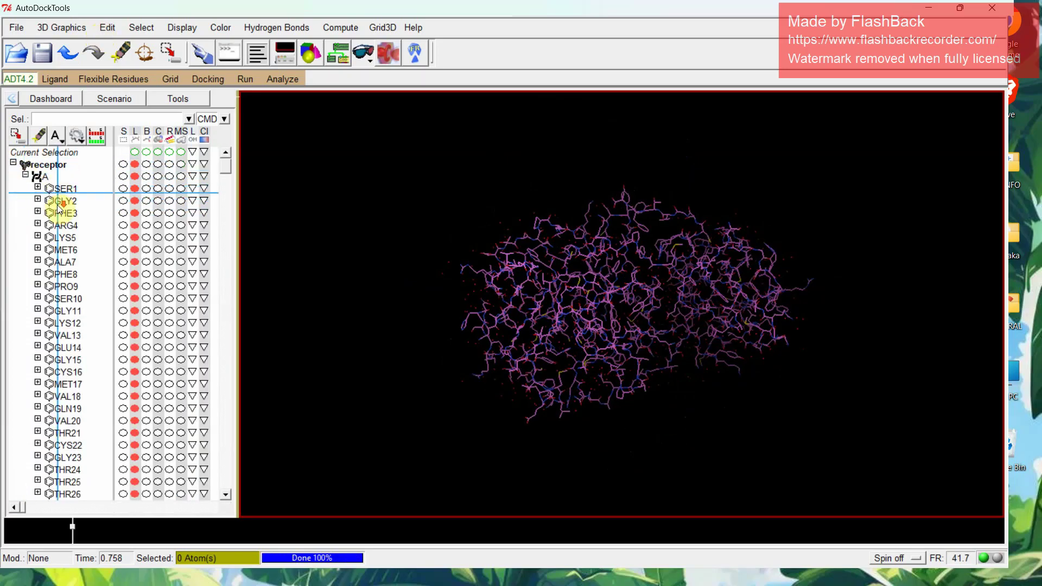
pyautogui.scroll(2, 60, 215)
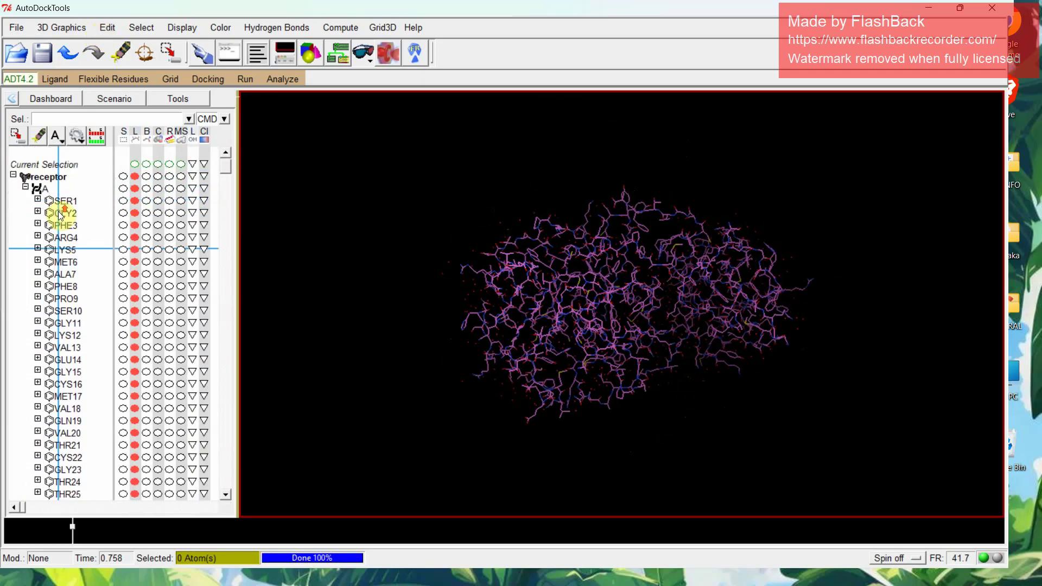
pyautogui.click(26, 187)
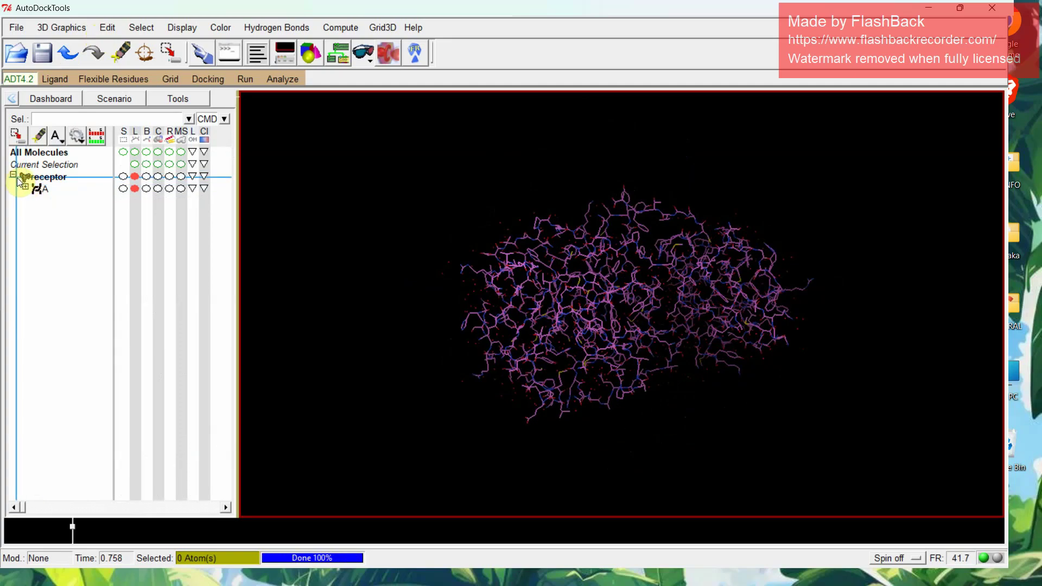
pyautogui.click(14, 177)
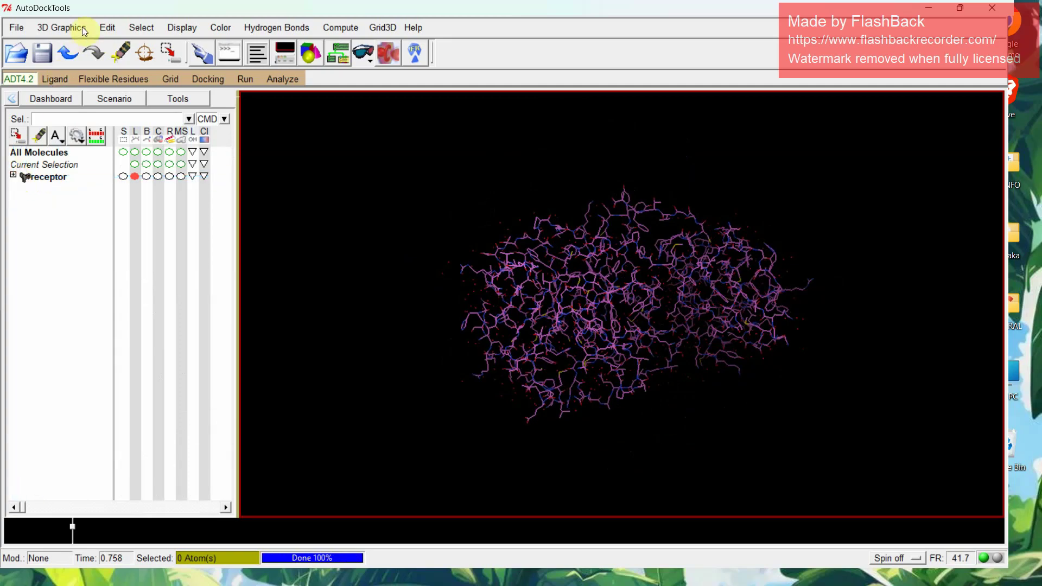
# Remove water molecules from the receptor and add polar-only hydrogens
pyautogui.click(107, 31)
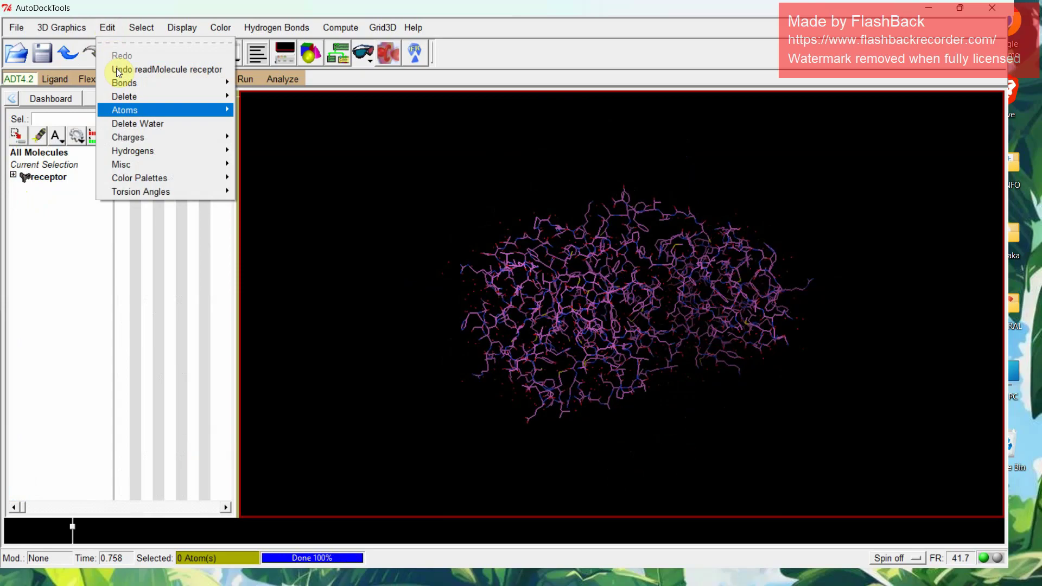
pyautogui.click(131, 124)
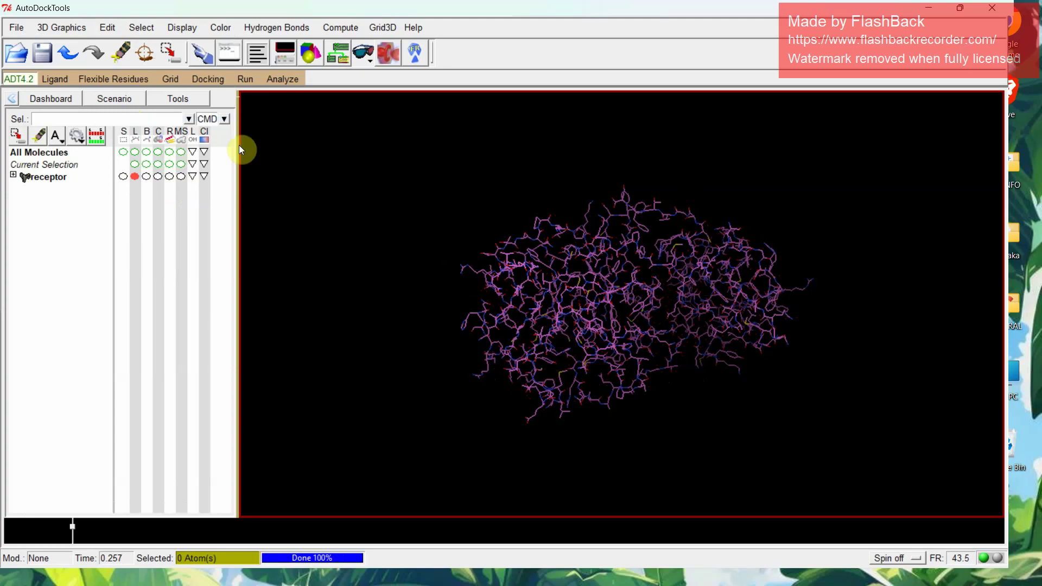
pyautogui.click(100, 31)
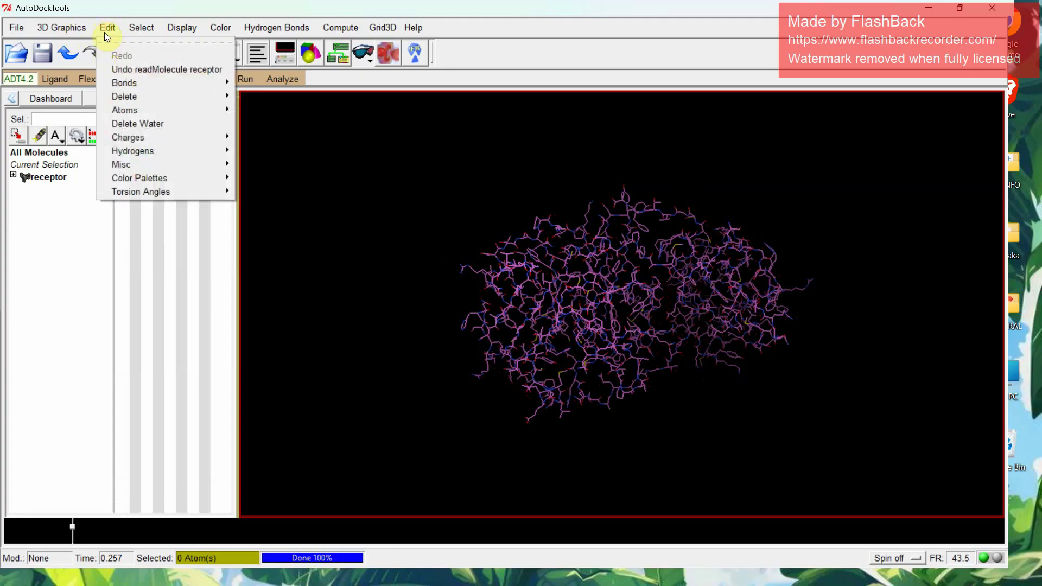
pyautogui.moveTo(131, 138)
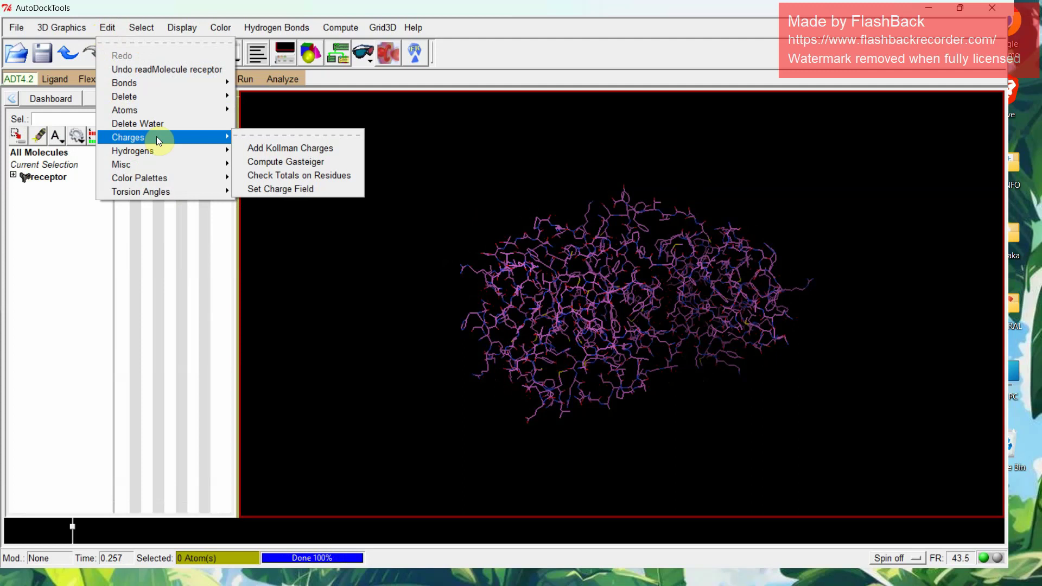
pyautogui.moveTo(188, 152)
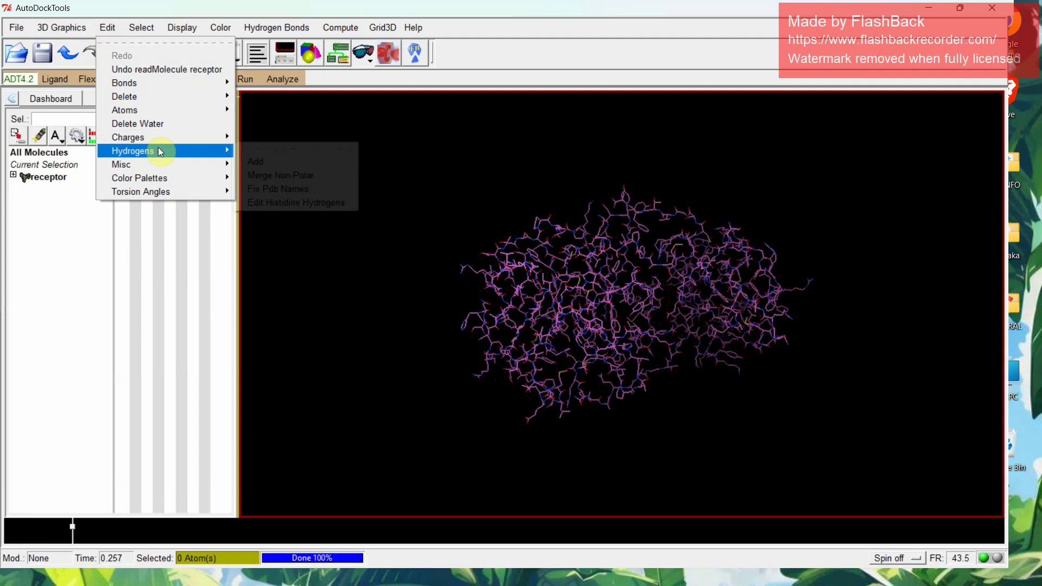
pyautogui.click(255, 161)
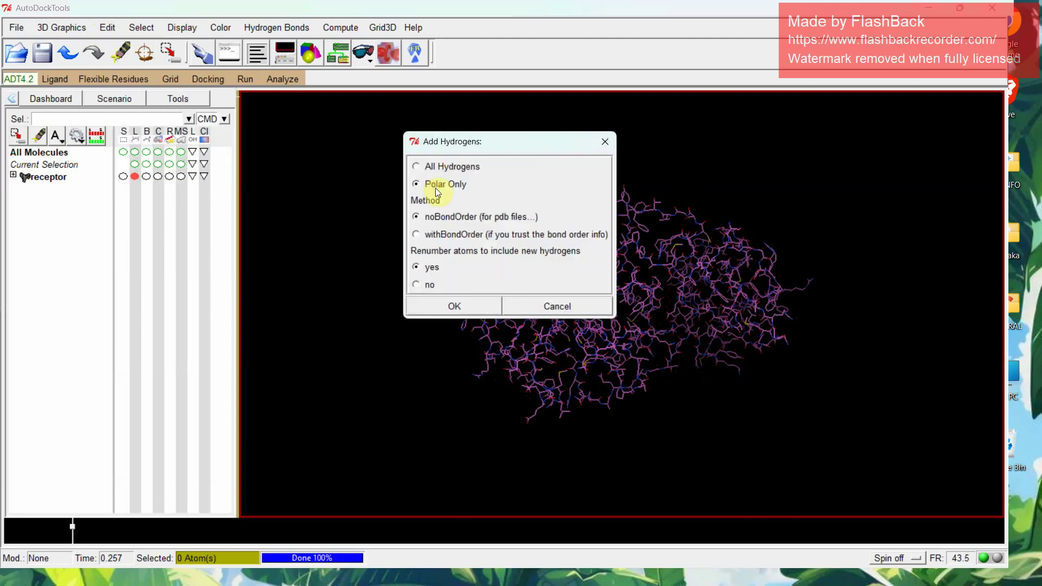
pyautogui.click(446, 305)
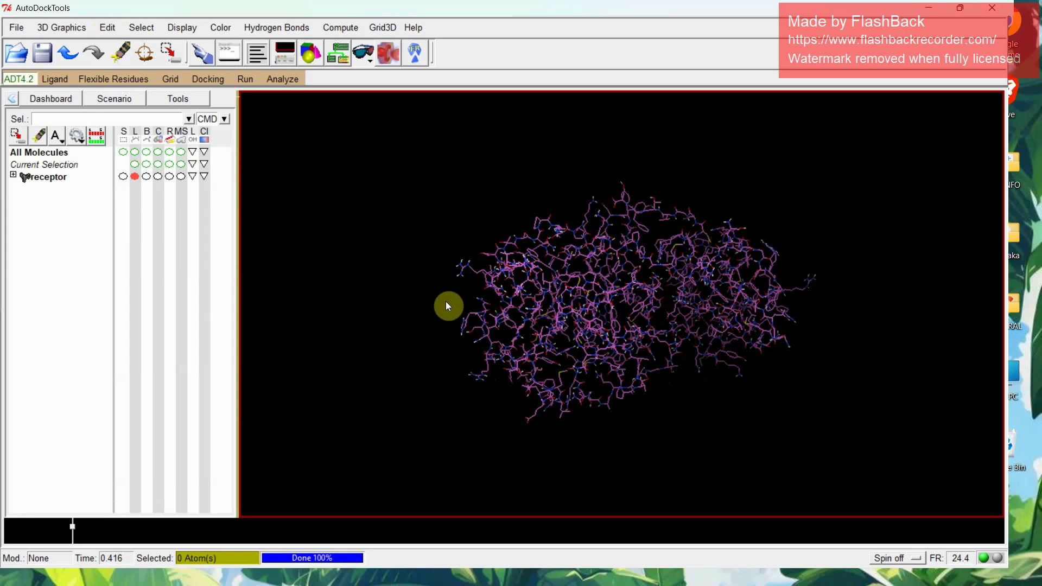
# Add Kollman charges to the receptor, totalling -1.195, and dismiss the report
pyautogui.click(107, 27)
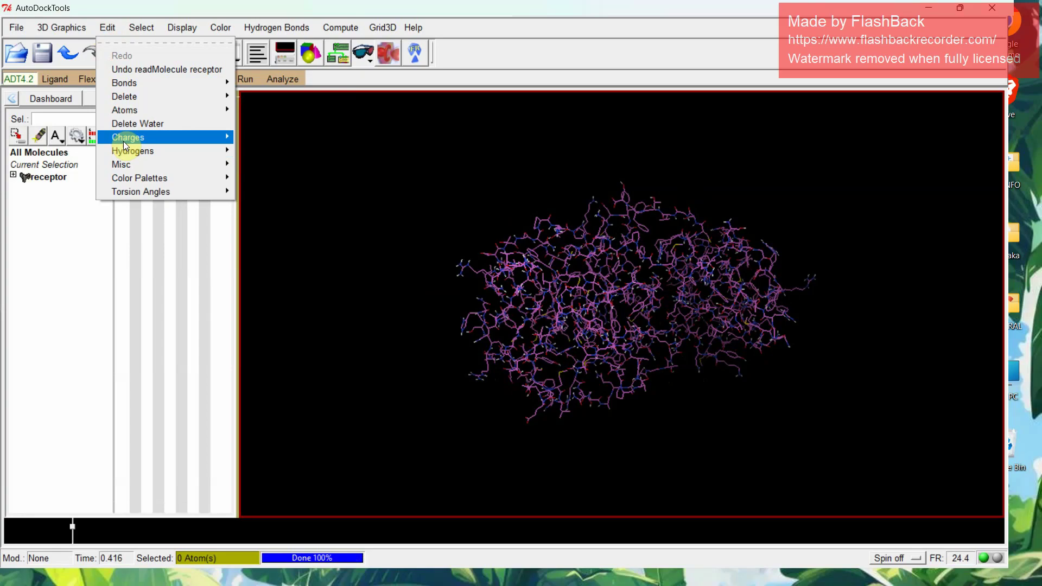
pyautogui.moveTo(126, 137)
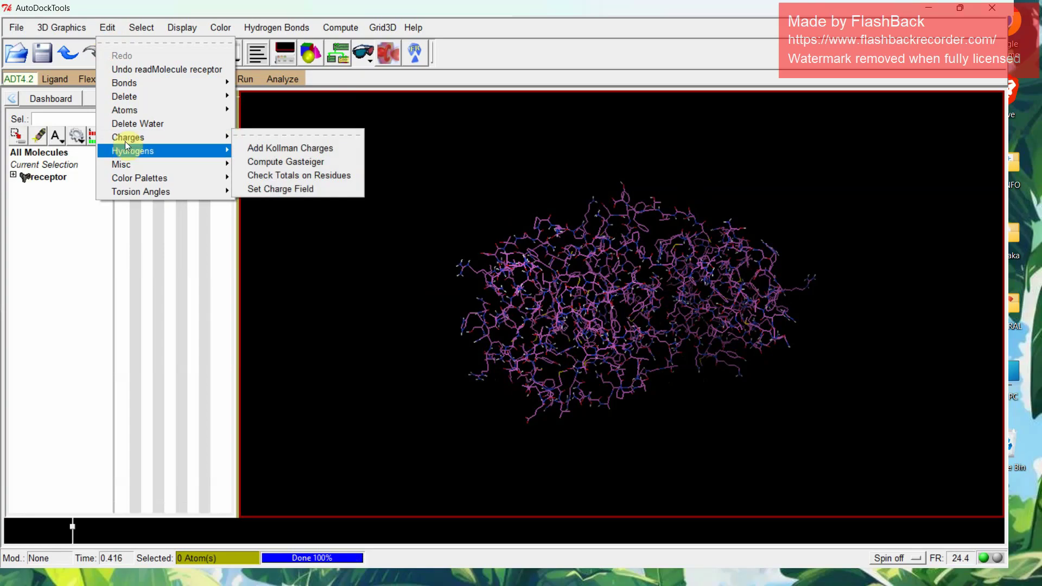
pyautogui.click(278, 148)
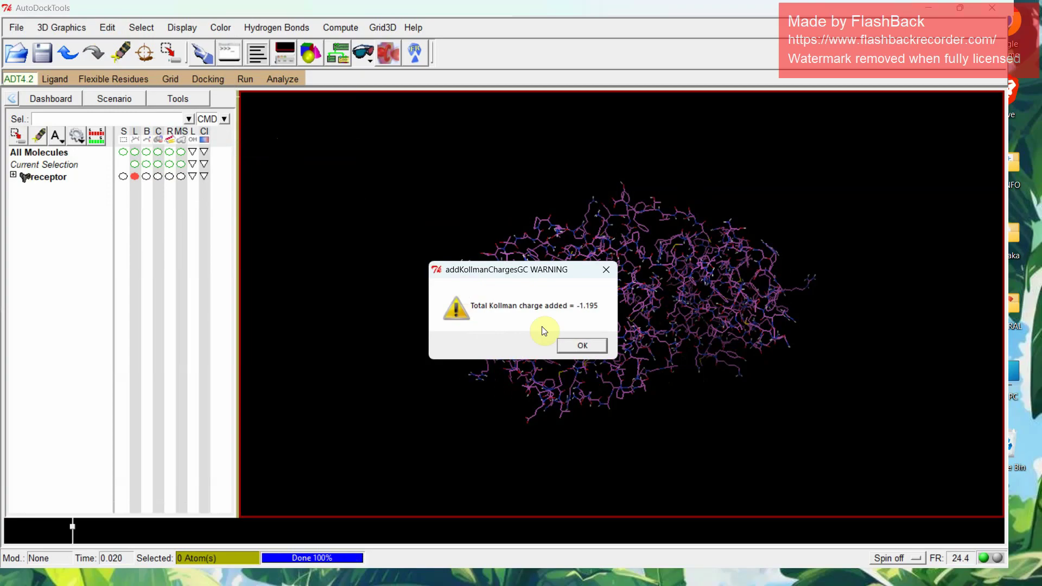
pyautogui.click(583, 346)
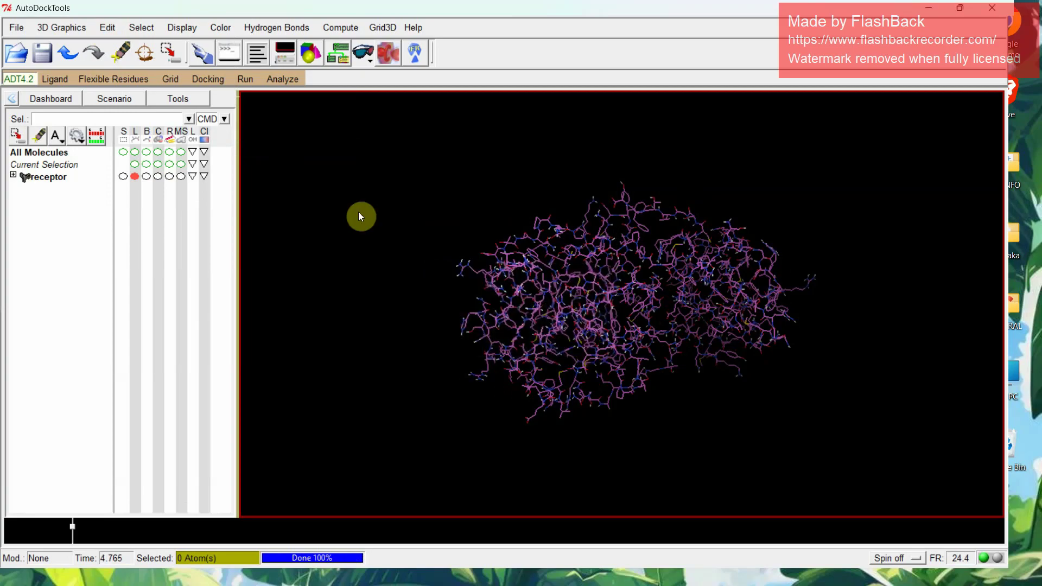
# Assign AutoDock4 atom types to the receptor
pyautogui.click(109, 28)
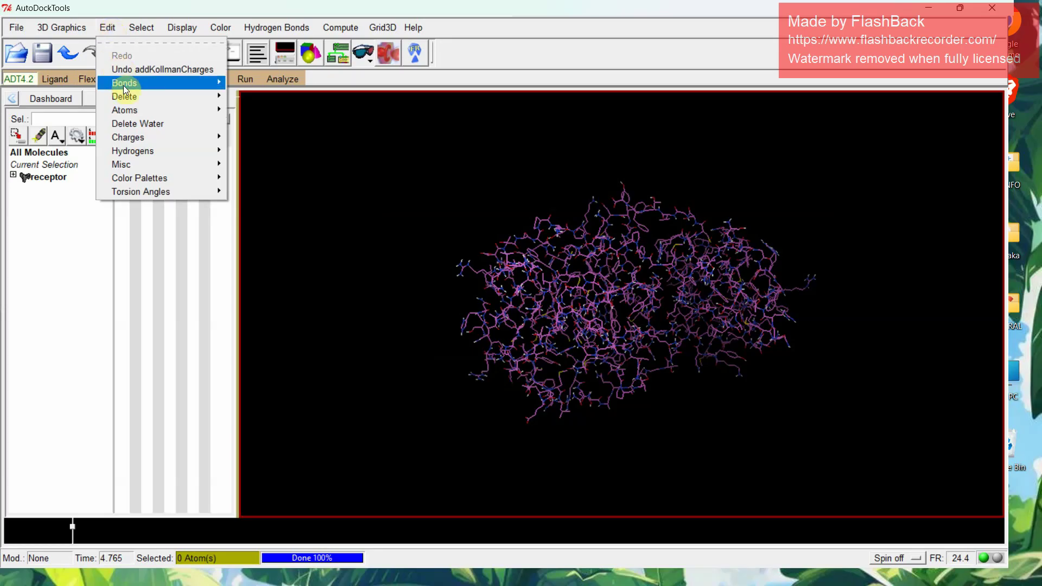
pyautogui.moveTo(129, 111)
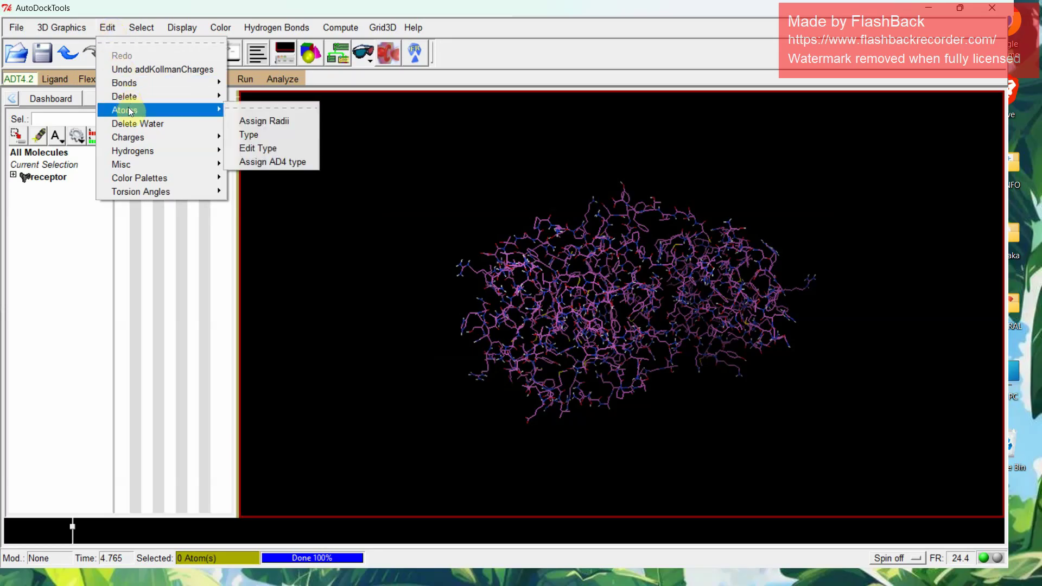
pyautogui.click(233, 165)
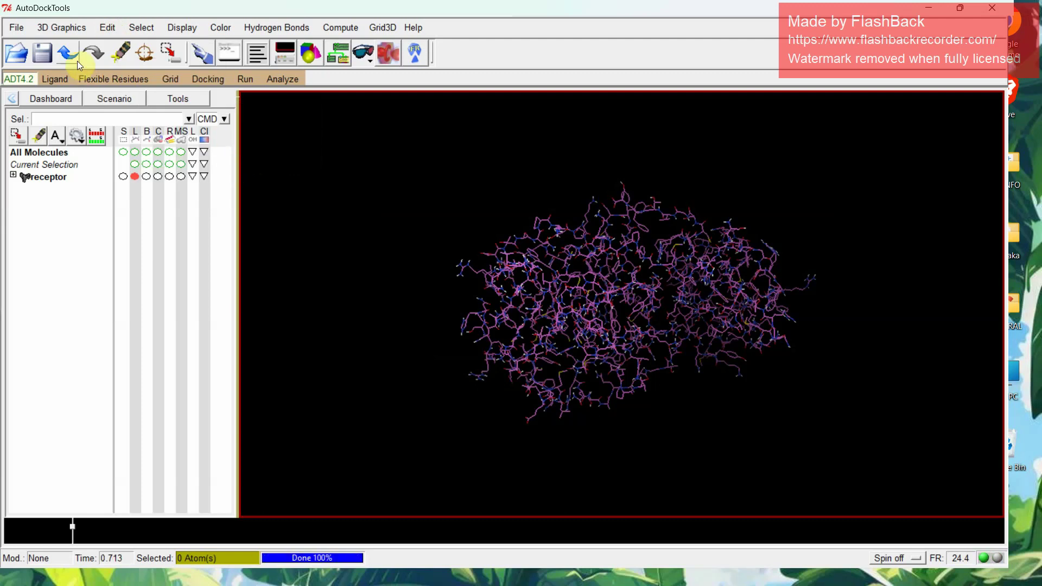
# Save the receptor as C:\DOCKING\receptor.pdbqt, keeping extra PDB records such as ANISOU
pyautogui.click(68, 43)
pyautogui.click(14, 51)
pyautogui.click(15, 29)
pyautogui.click(34, 110)
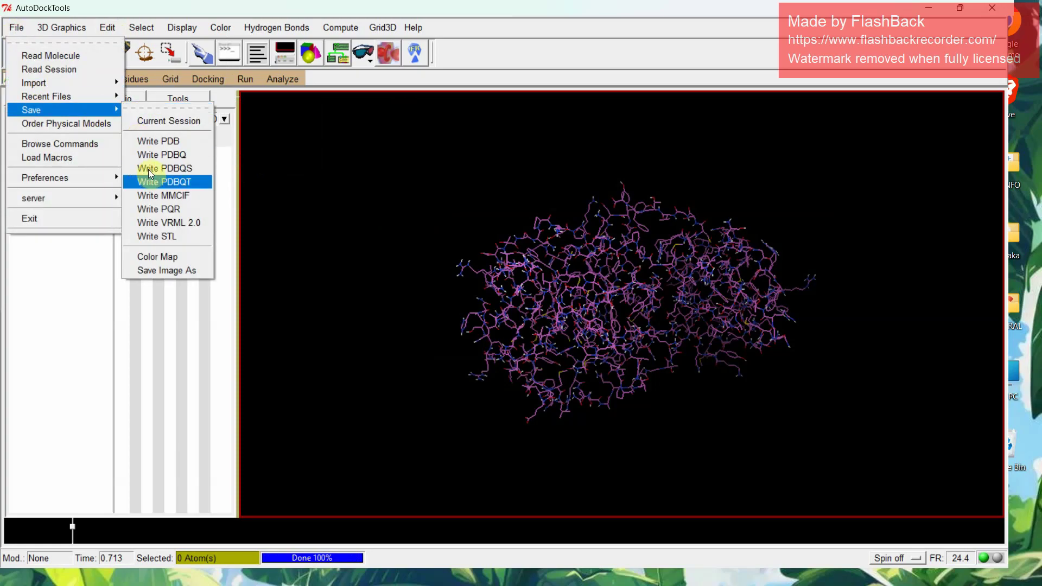
pyautogui.click(135, 181)
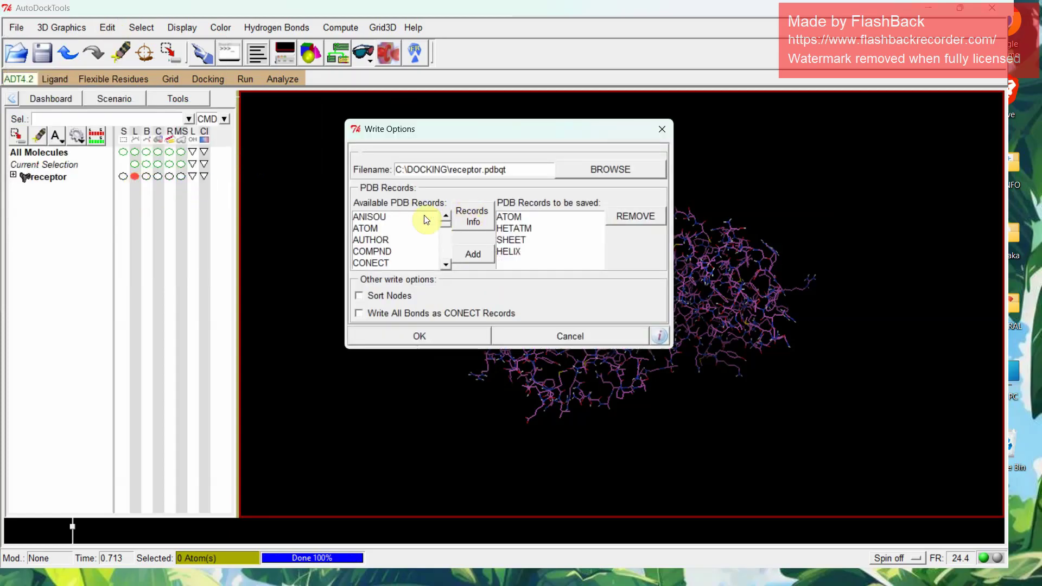
pyautogui.moveTo(419, 216); pyautogui.dragTo(434, 290)
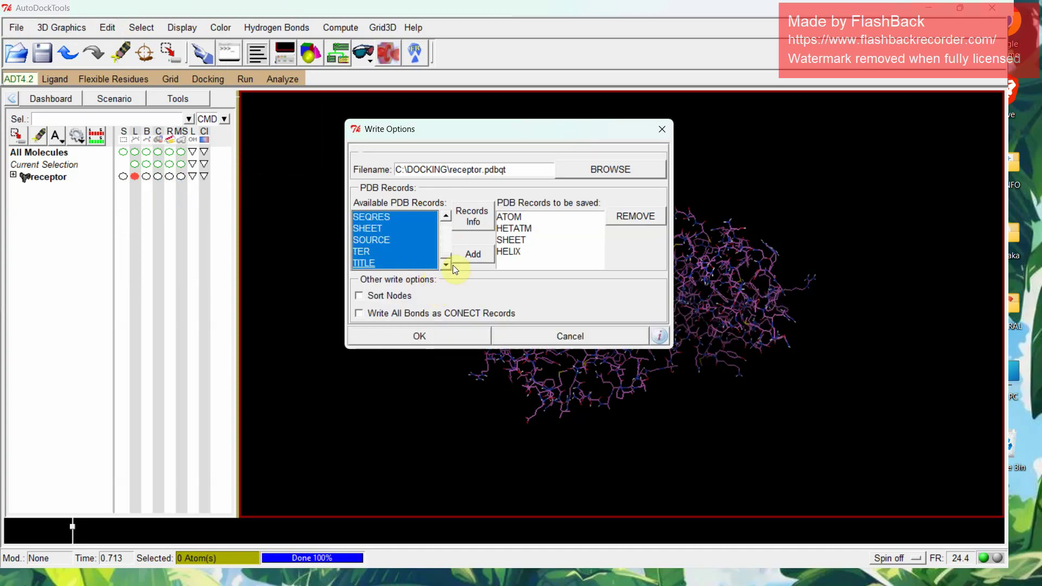
pyautogui.click(463, 259)
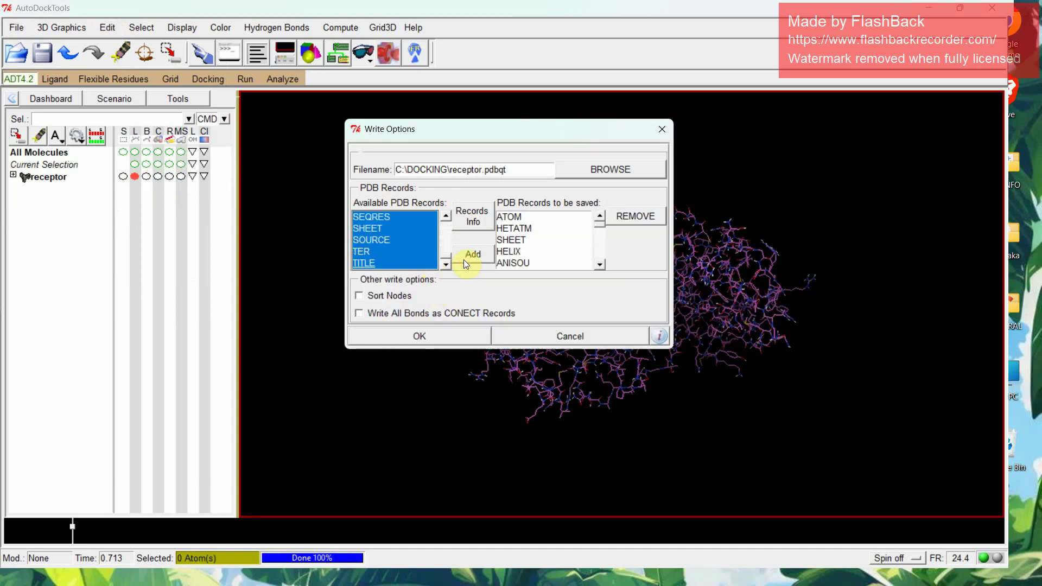
pyautogui.click(454, 333)
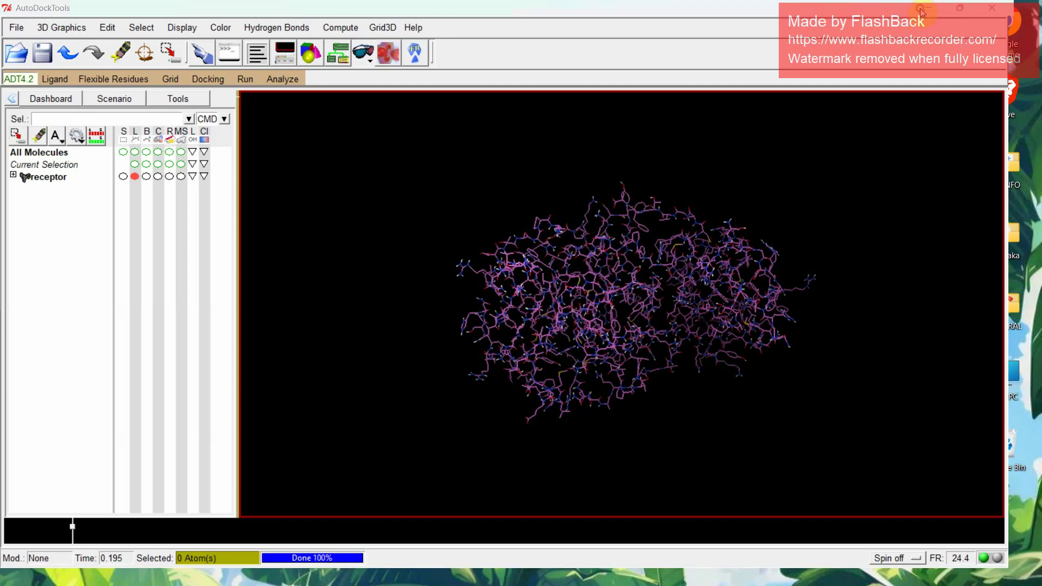
pyautogui.click(928, 7)
pyautogui.moveTo(629, 580)
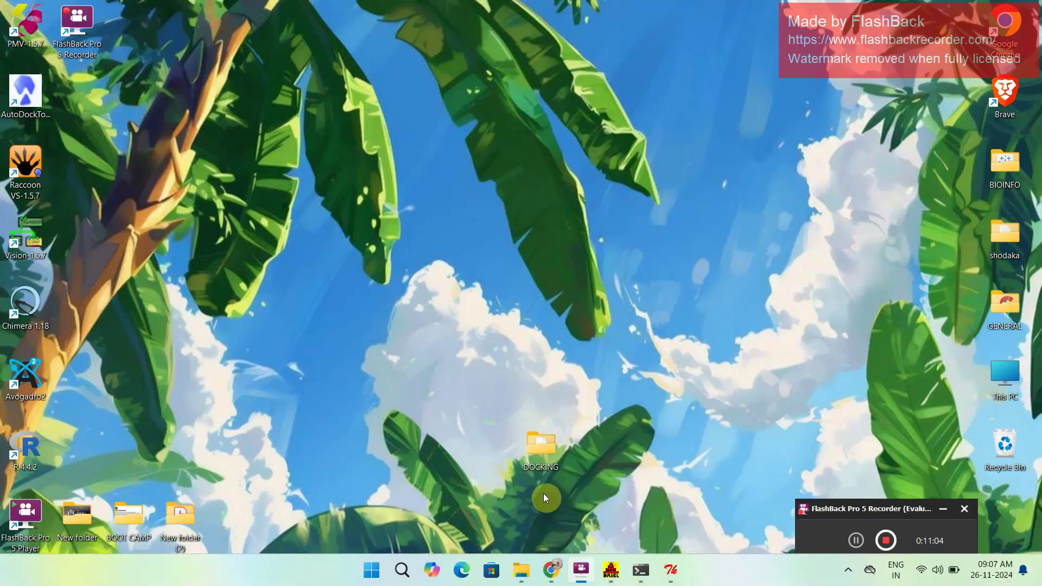
pyautogui.click(524, 570)
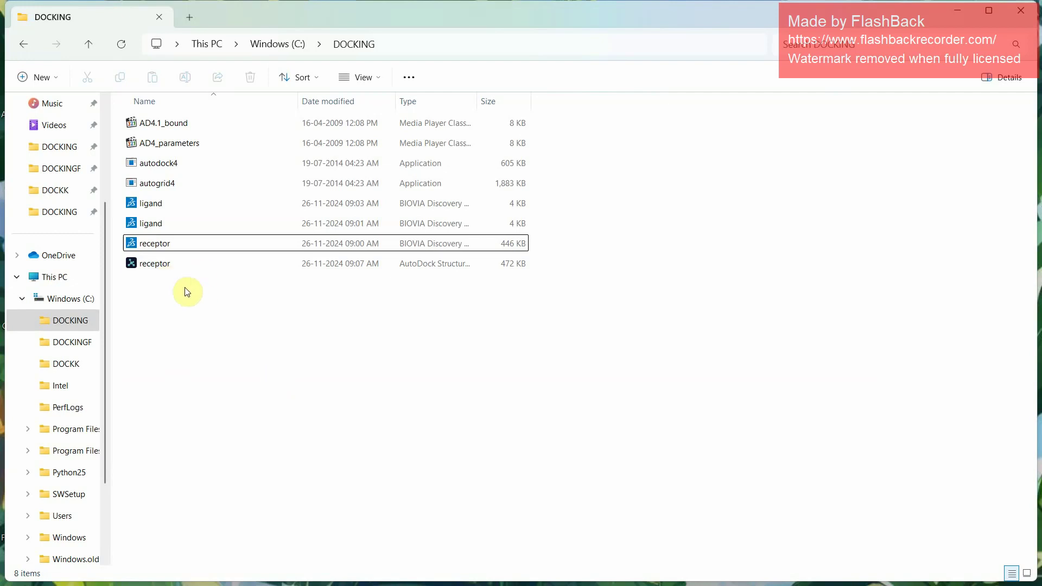
pyautogui.click(958, 17)
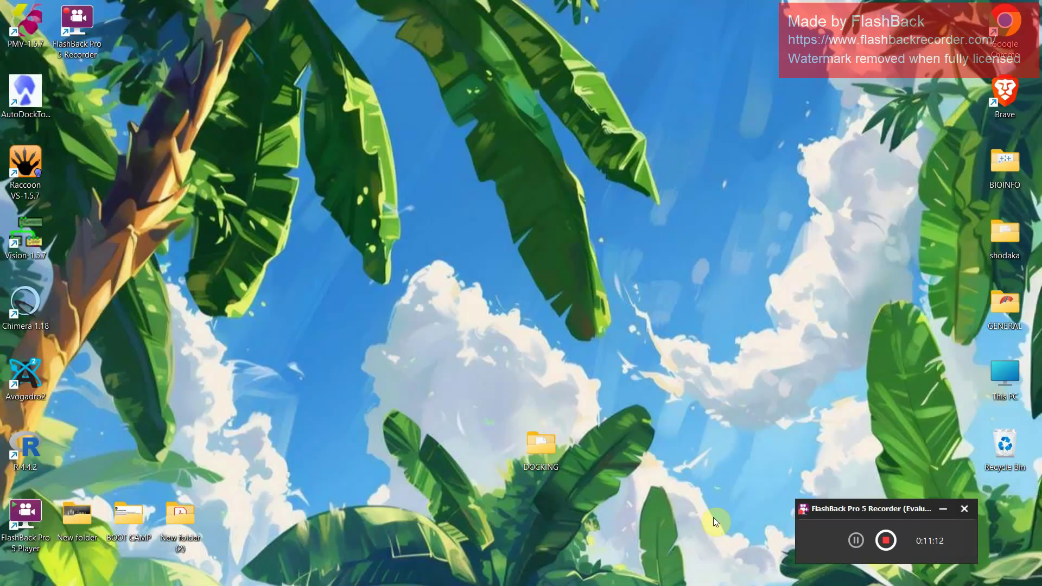
# Load the ligand PDB file beside the receptor, accepting Gasteiger charges, 7 merged hydrogens and 4 torsions
pyautogui.click(672, 570)
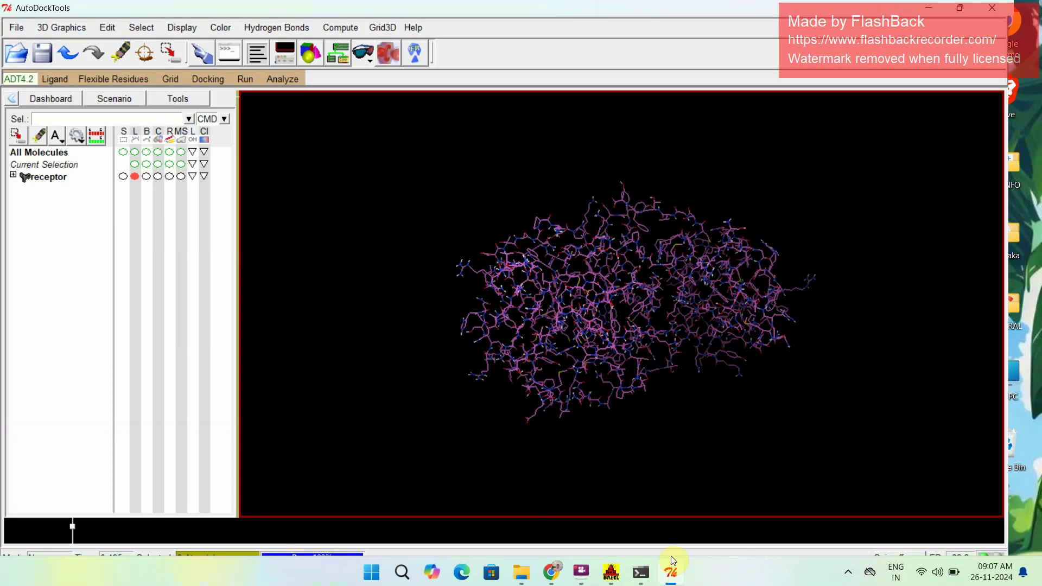
pyautogui.click(54, 80)
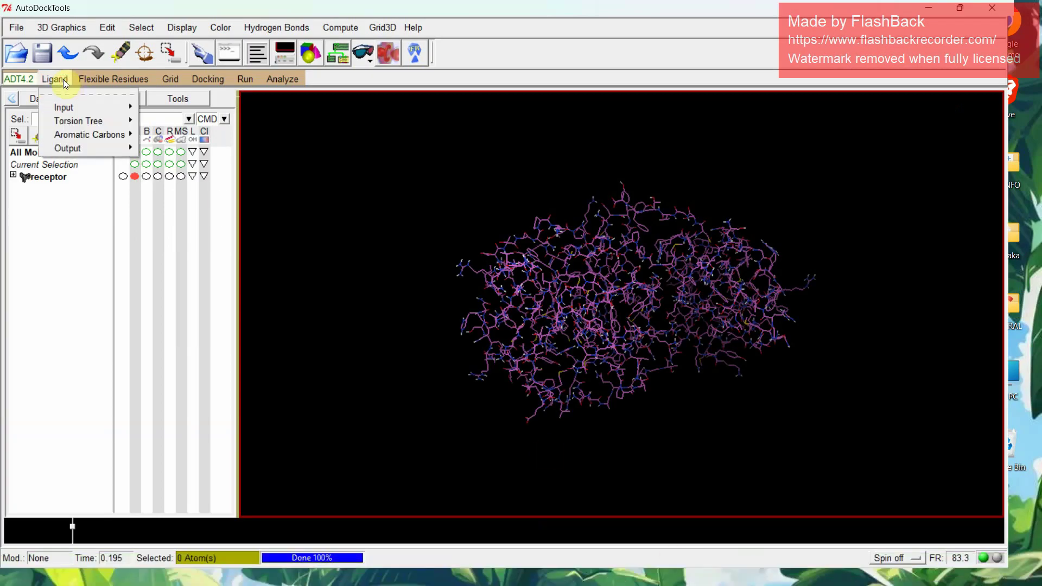
pyautogui.click(64, 107)
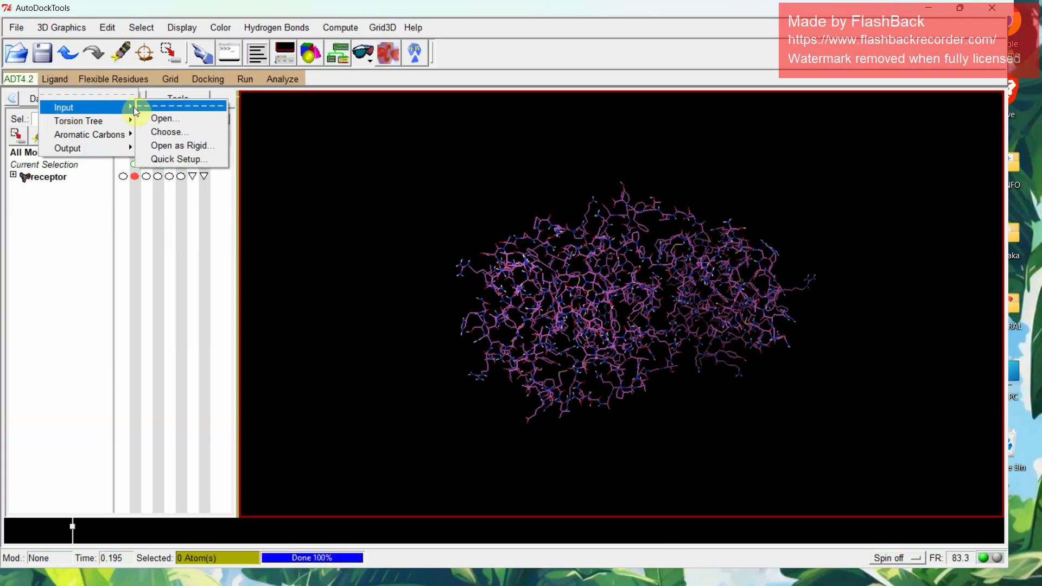
pyautogui.click(163, 118)
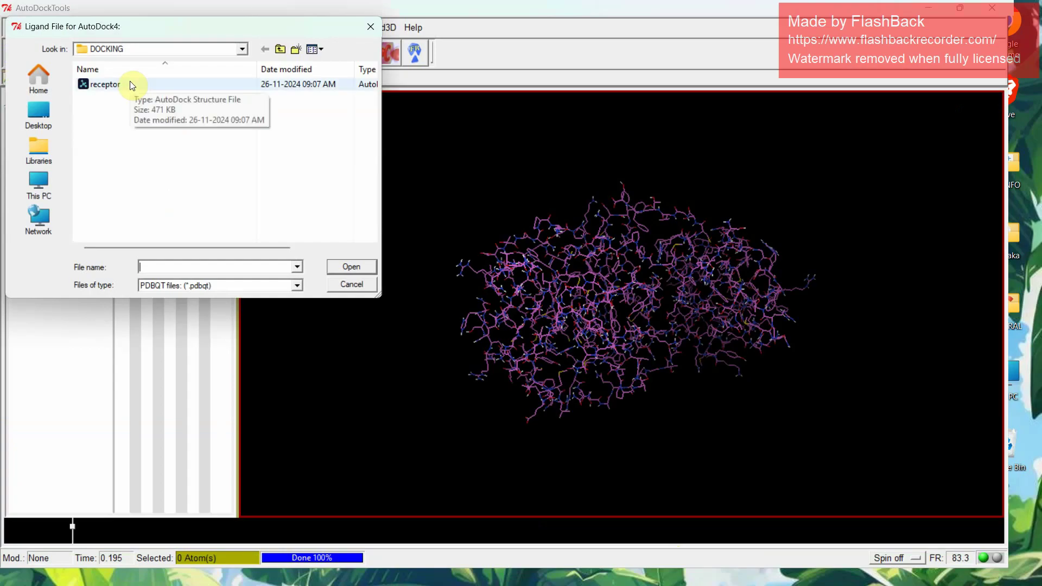
pyautogui.click(166, 285)
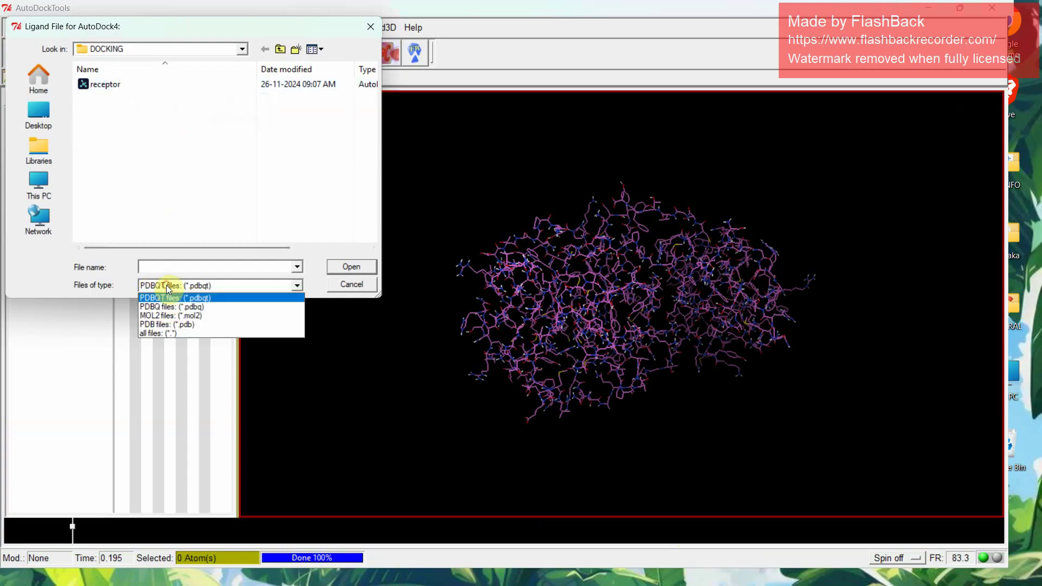
pyautogui.click(171, 323)
pyautogui.click(105, 100)
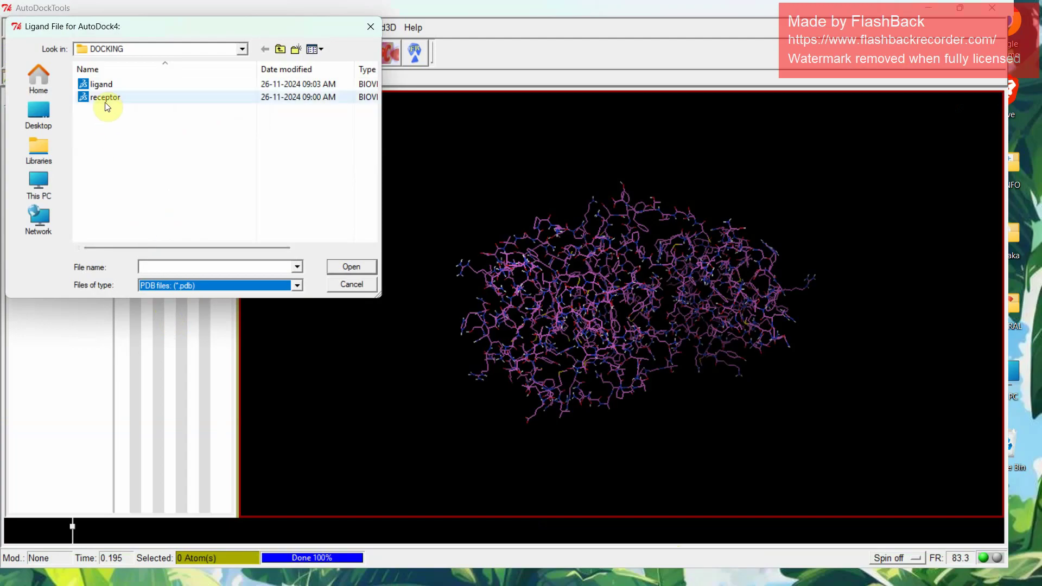
pyautogui.click(105, 86)
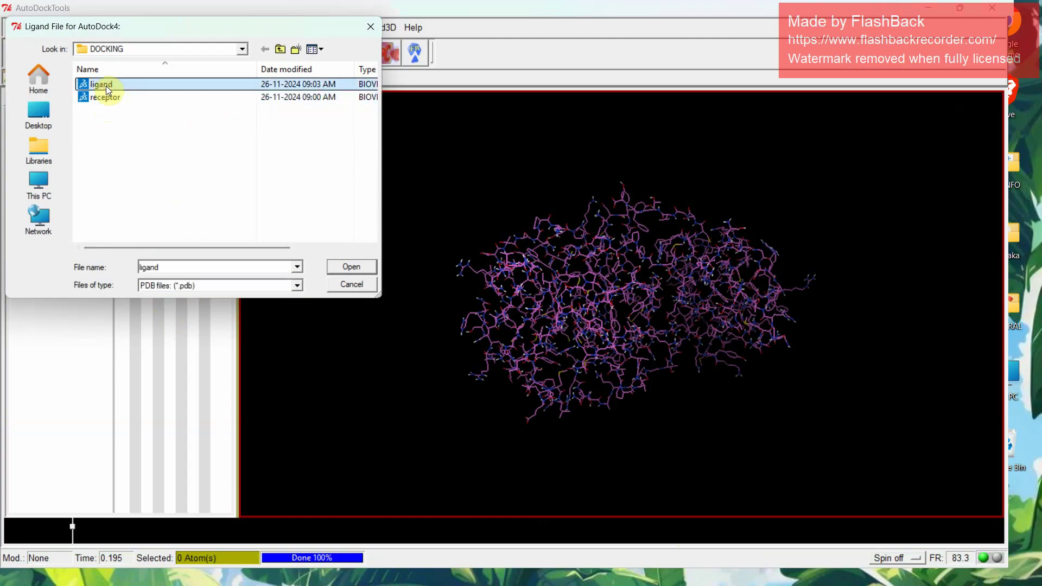
pyautogui.click(359, 262)
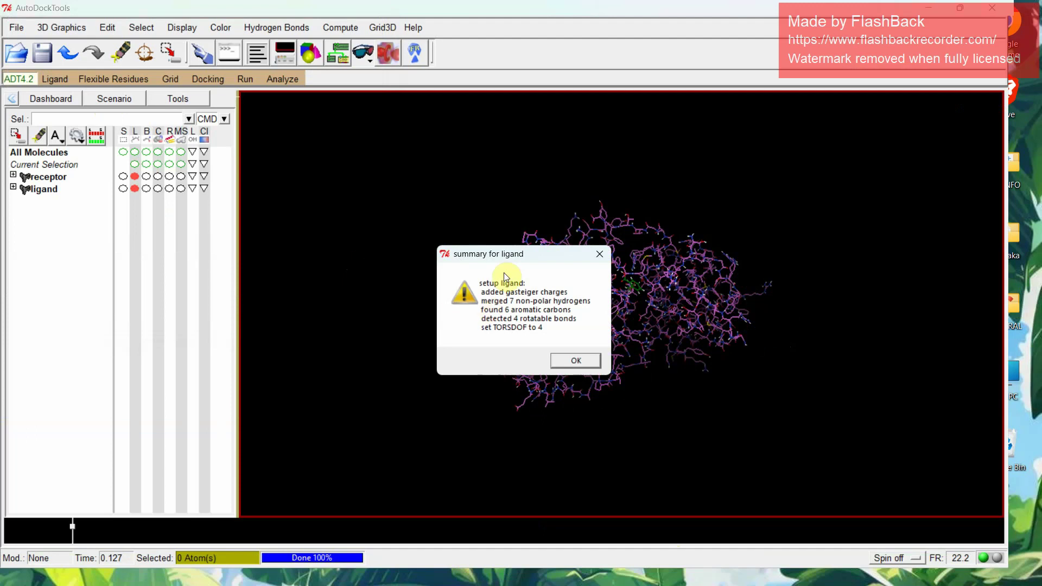
pyautogui.click(580, 363)
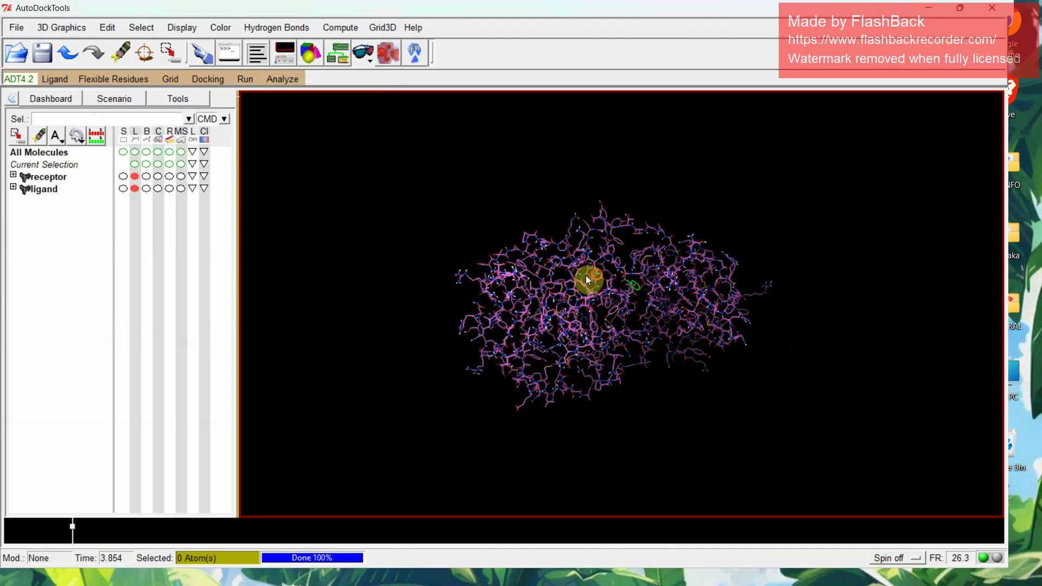
pyautogui.moveTo(586, 278); pyautogui.dragTo(663, 216)
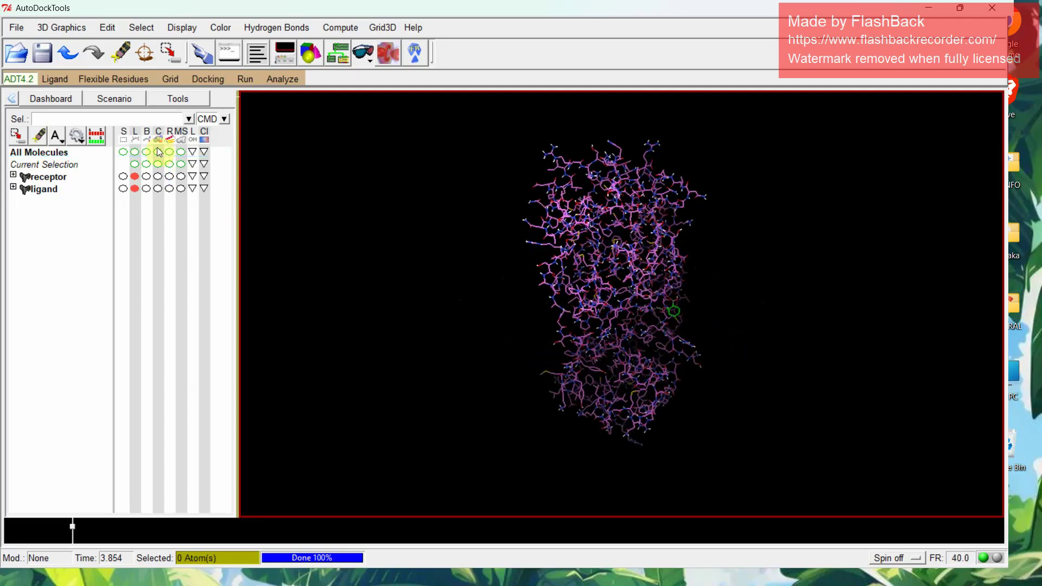
# Set the ligand's torsion tree root by automatic detection
pyautogui.click(59, 84)
pyautogui.moveTo(66, 119)
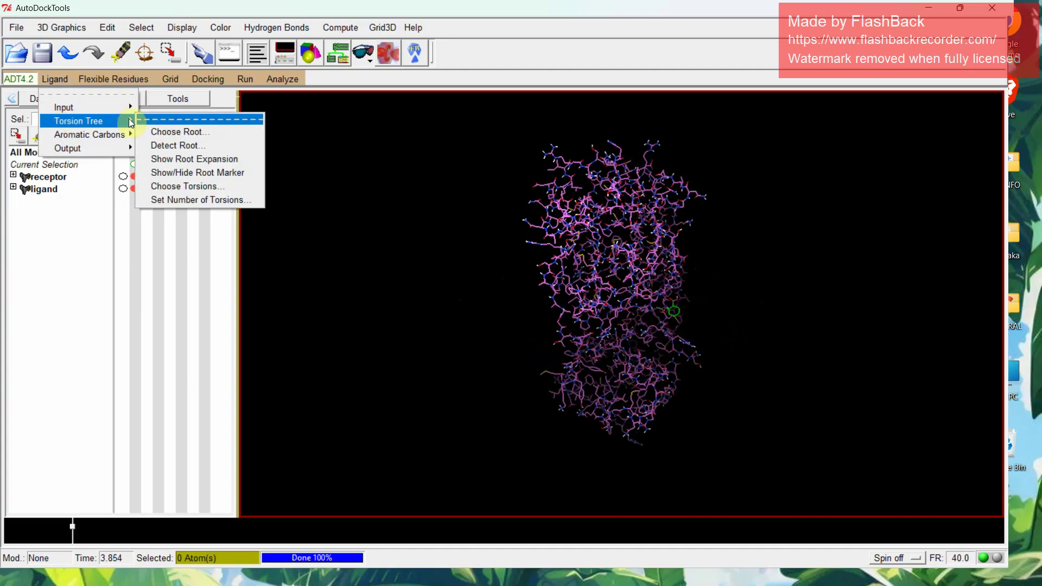
pyautogui.click(161, 130)
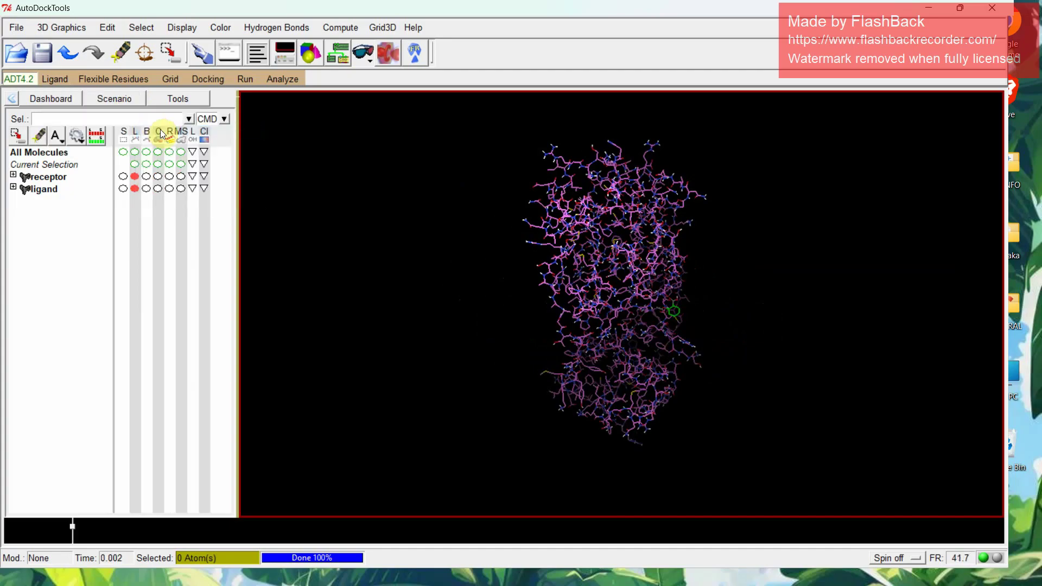
pyautogui.click(62, 83)
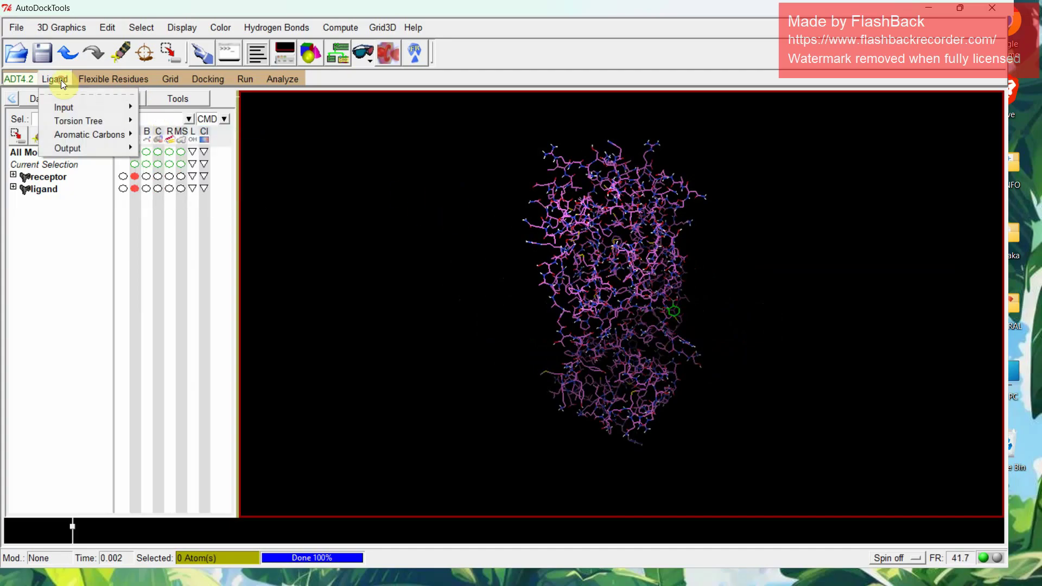
pyautogui.moveTo(103, 121)
pyautogui.click(171, 145)
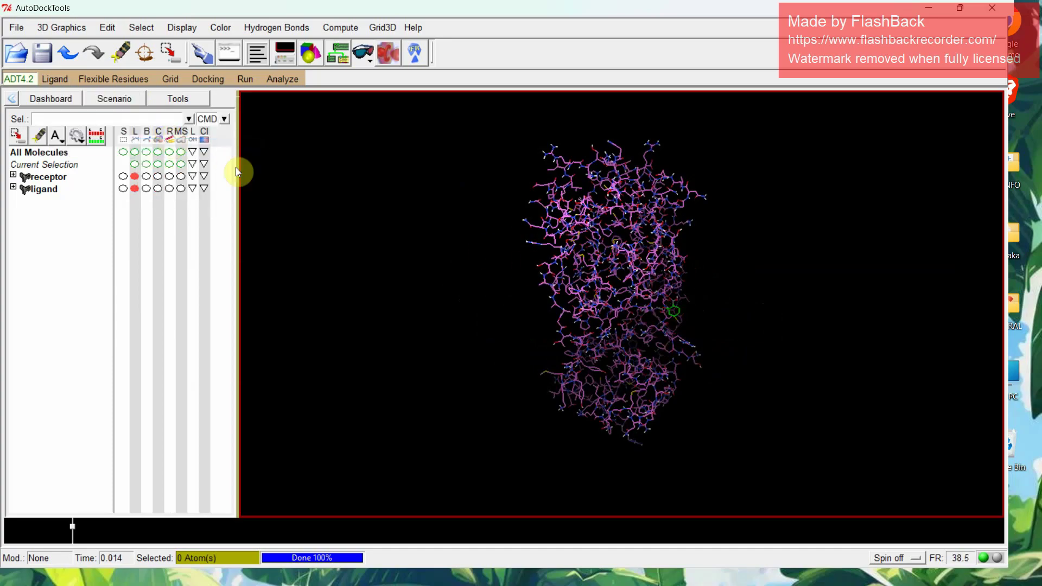
# Save the ligand as ligand.pdbqt in the DOCKING folder
pyautogui.click(55, 79)
pyautogui.moveTo(77, 137)
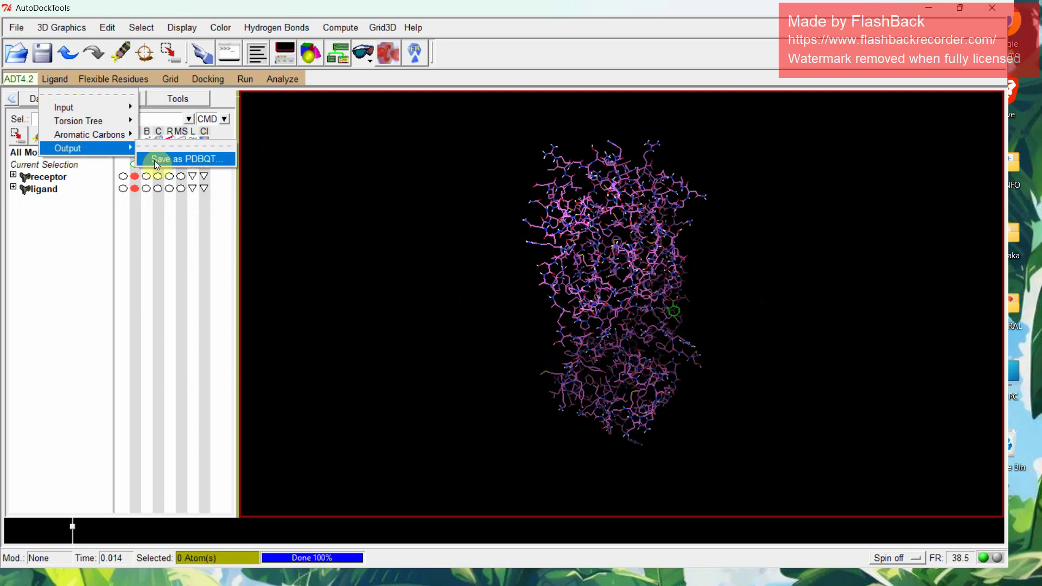
pyautogui.click(154, 160)
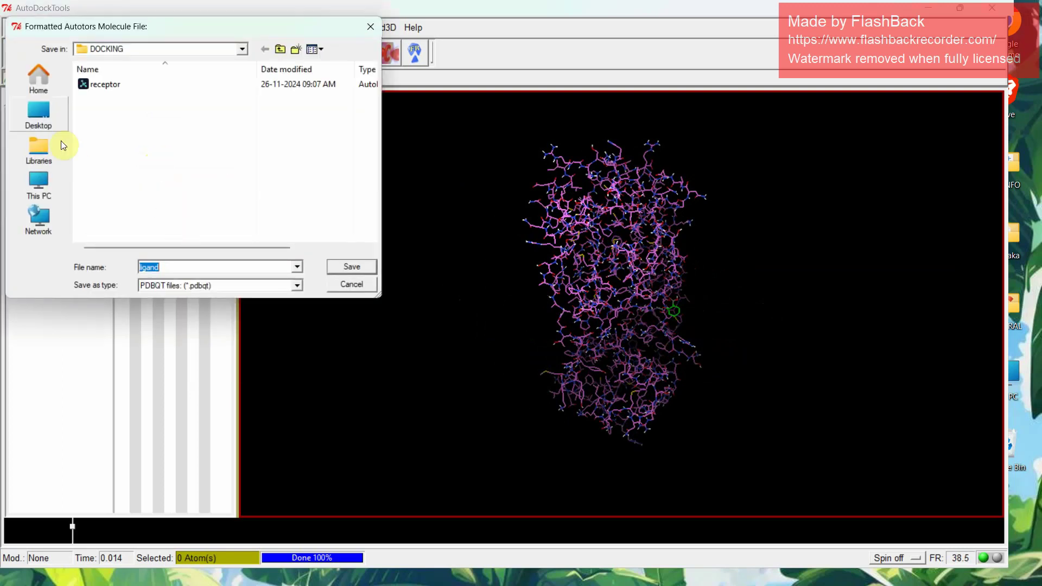
pyautogui.click(352, 267)
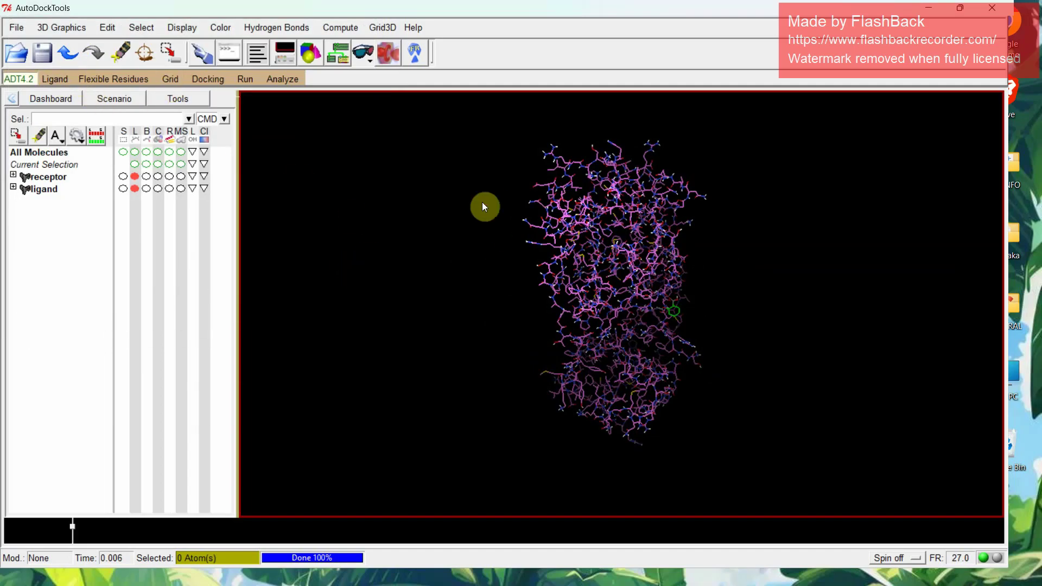
pyautogui.moveTo(624, 186); pyautogui.dragTo(283, 141)
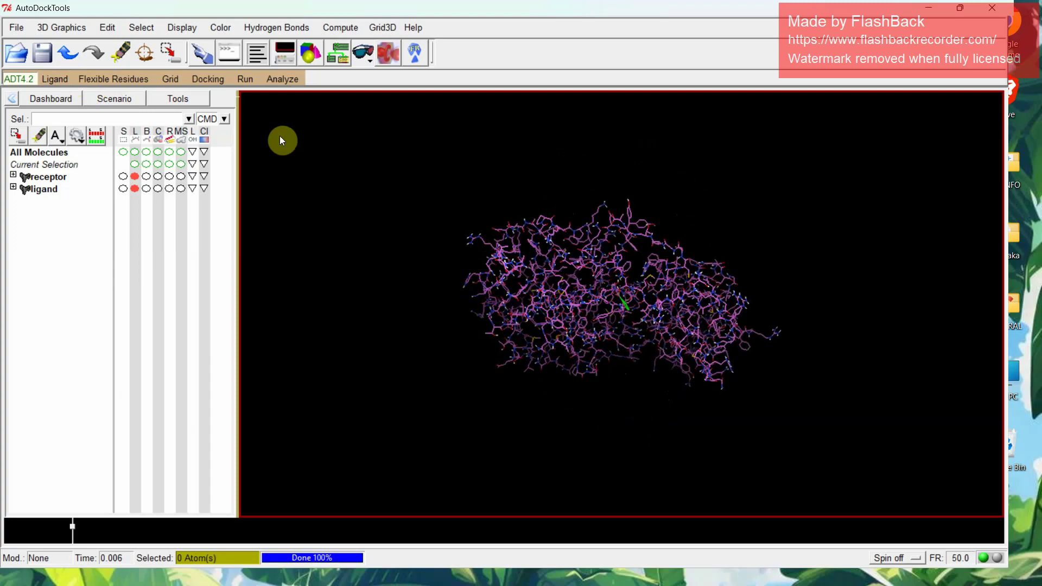
# Choose receptor as the grid macromolecule and dismiss the non-bonded atoms warning
pyautogui.click(161, 84)
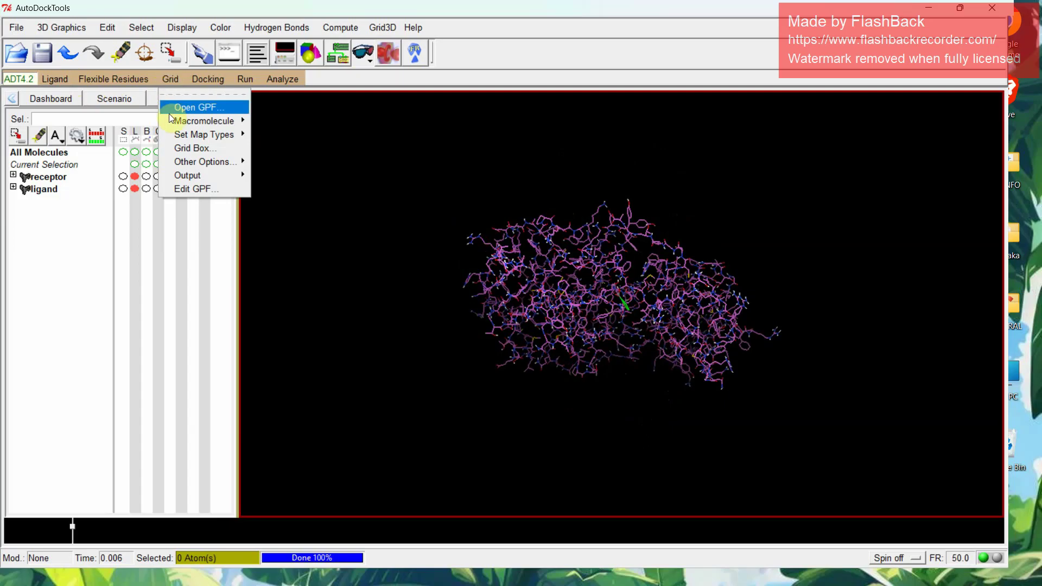
pyautogui.moveTo(171, 120)
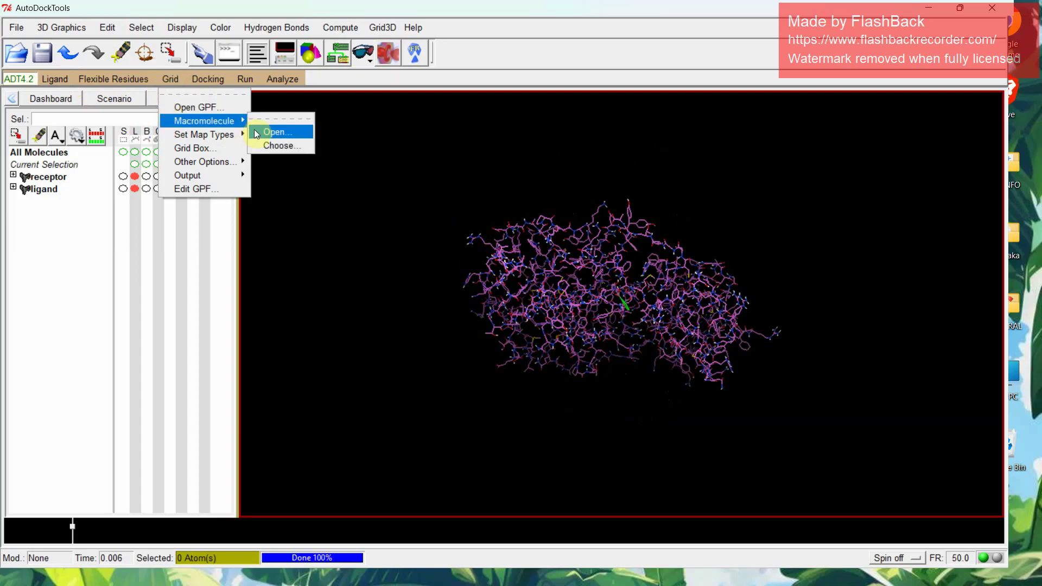
pyautogui.click(286, 146)
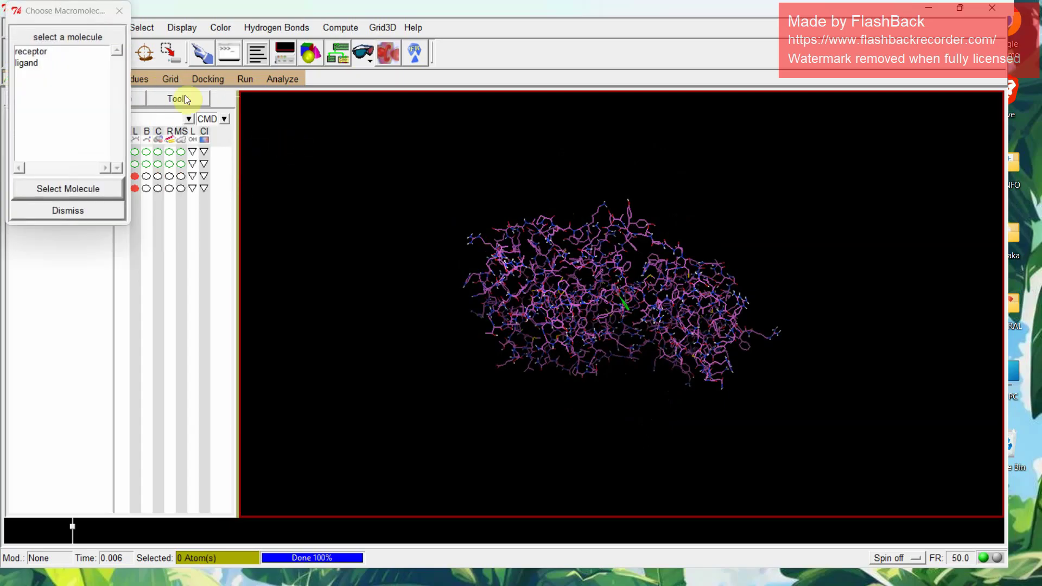
pyautogui.click(60, 51)
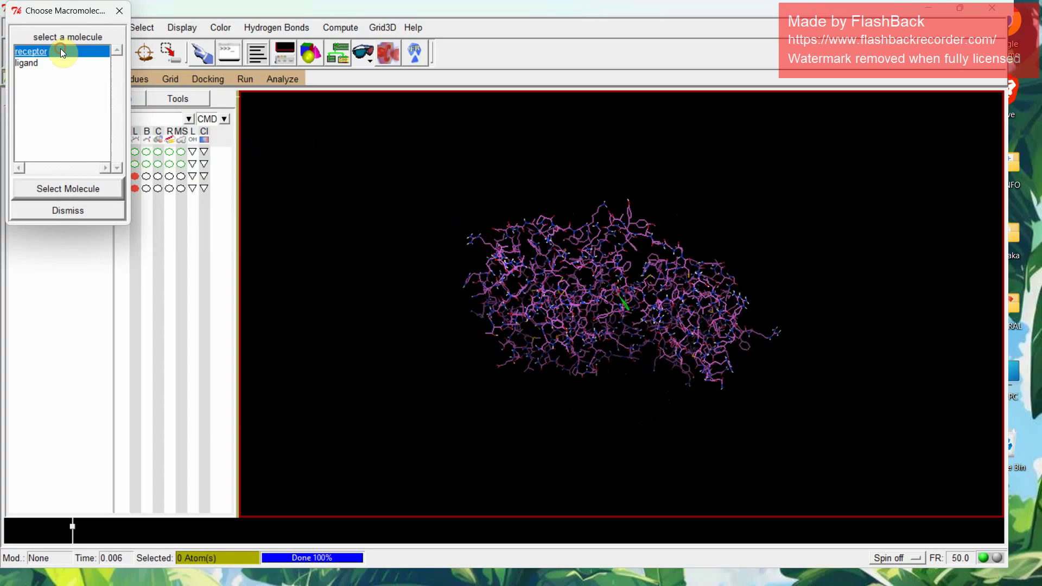
pyautogui.click(92, 189)
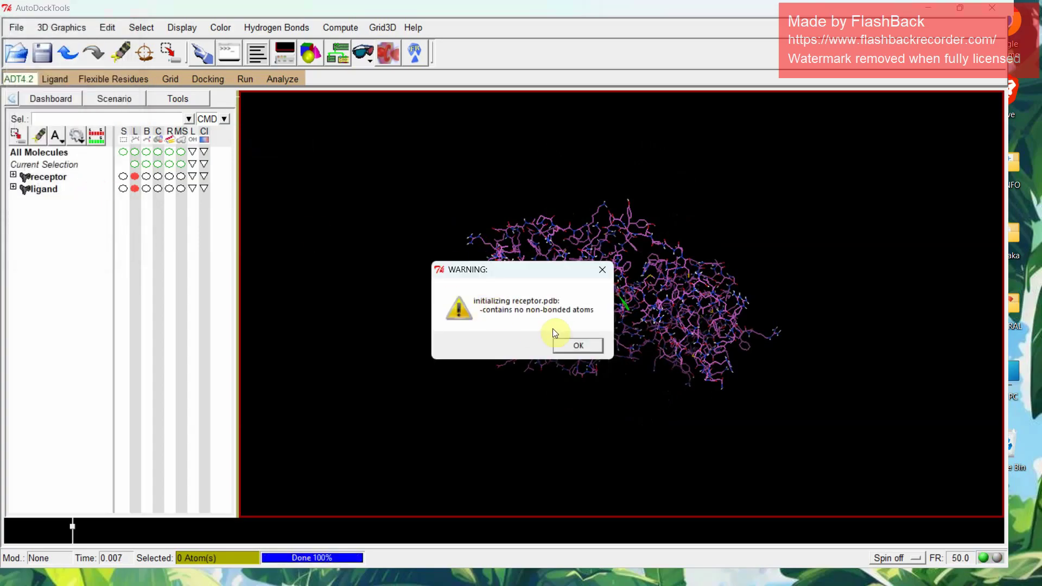
pyautogui.click(577, 345)
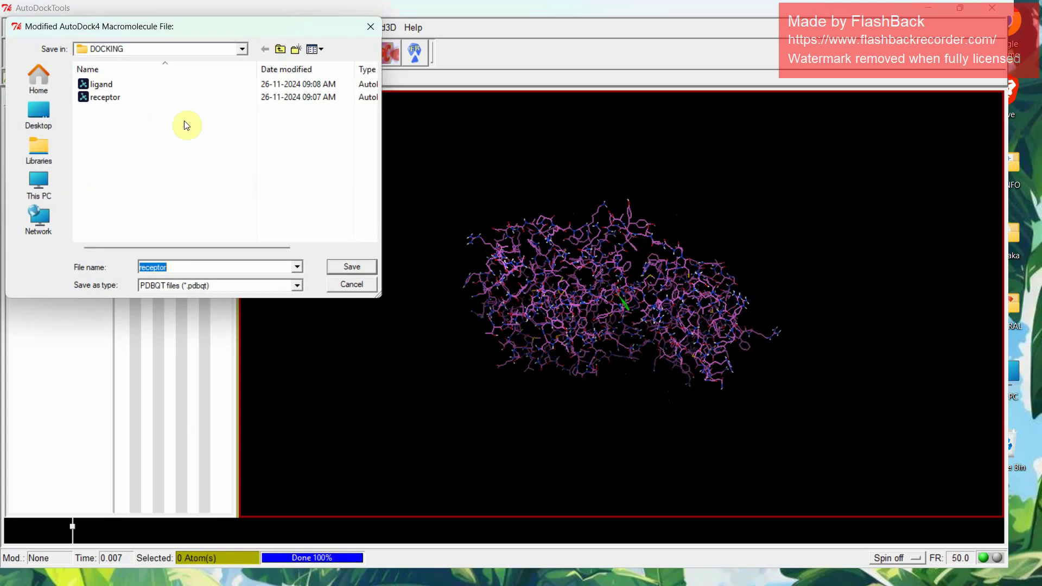
# Save the modified receptor over the existing receptor.pdbqt in DOCKING
pyautogui.click(148, 98)
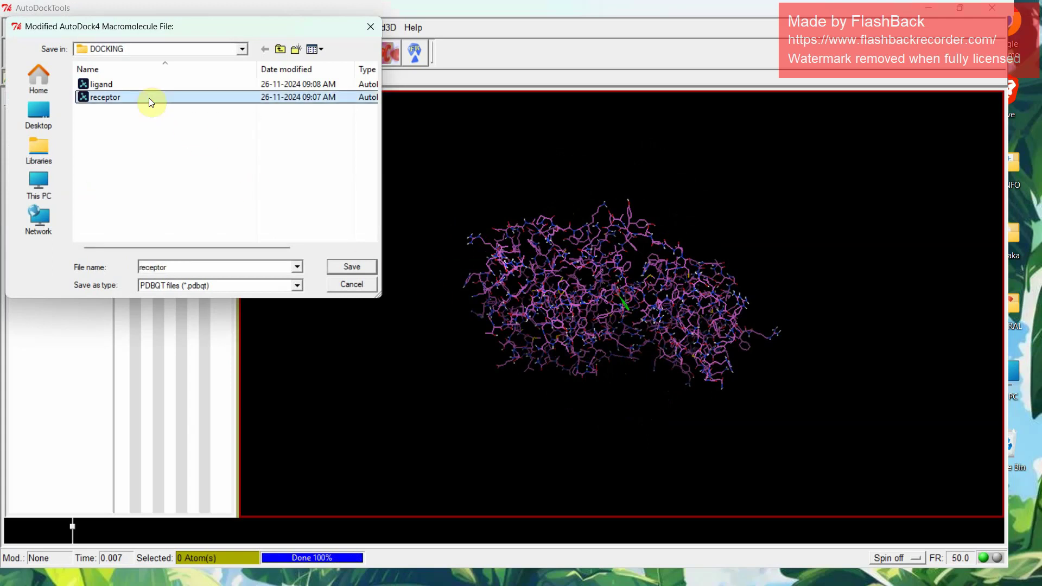
pyautogui.click(342, 265)
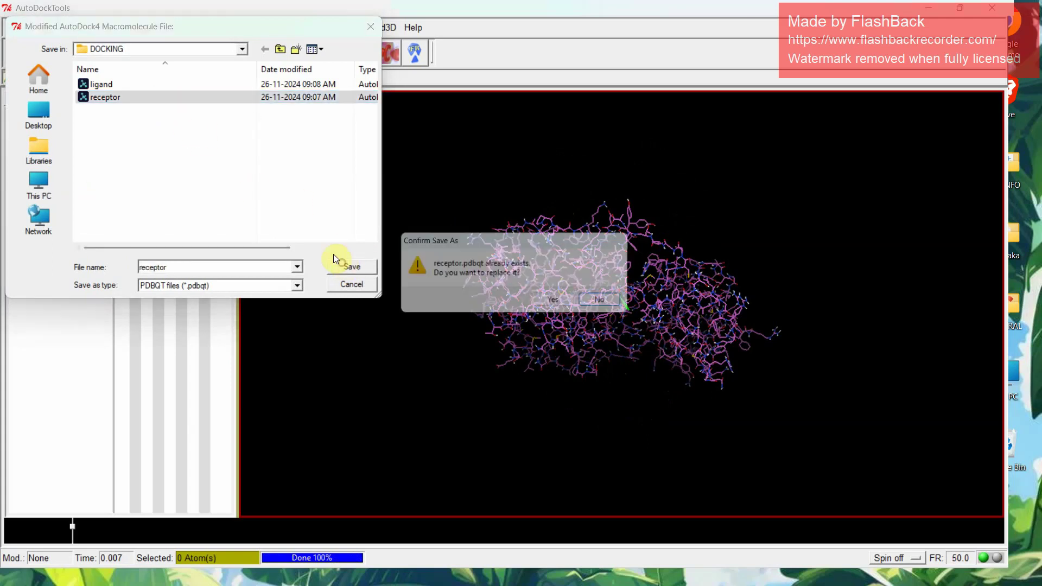
pyautogui.click(553, 304)
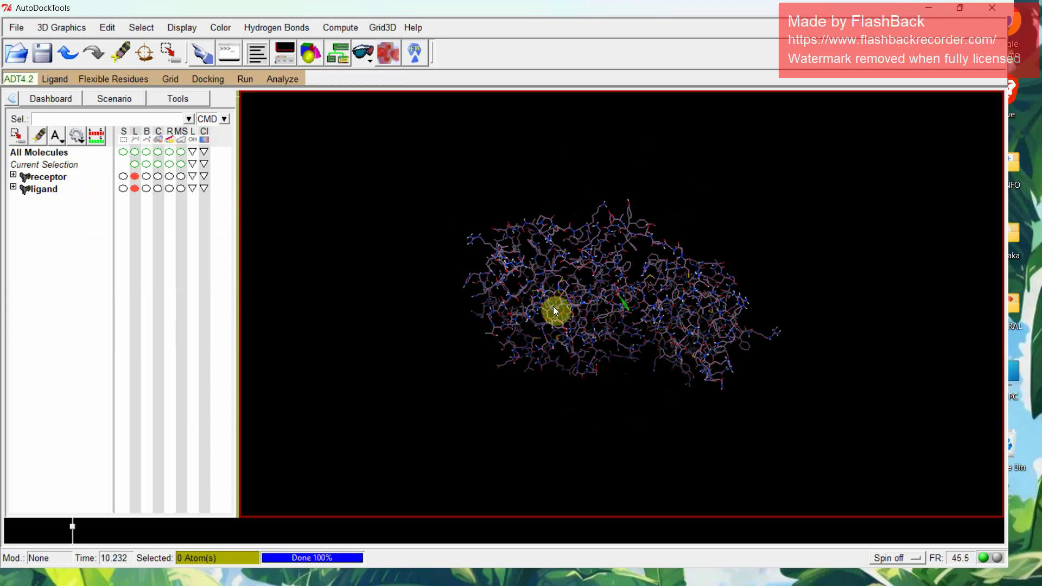
pyautogui.moveTo(507, 250); pyautogui.dragTo(507, 280)
pyautogui.click(252, 198)
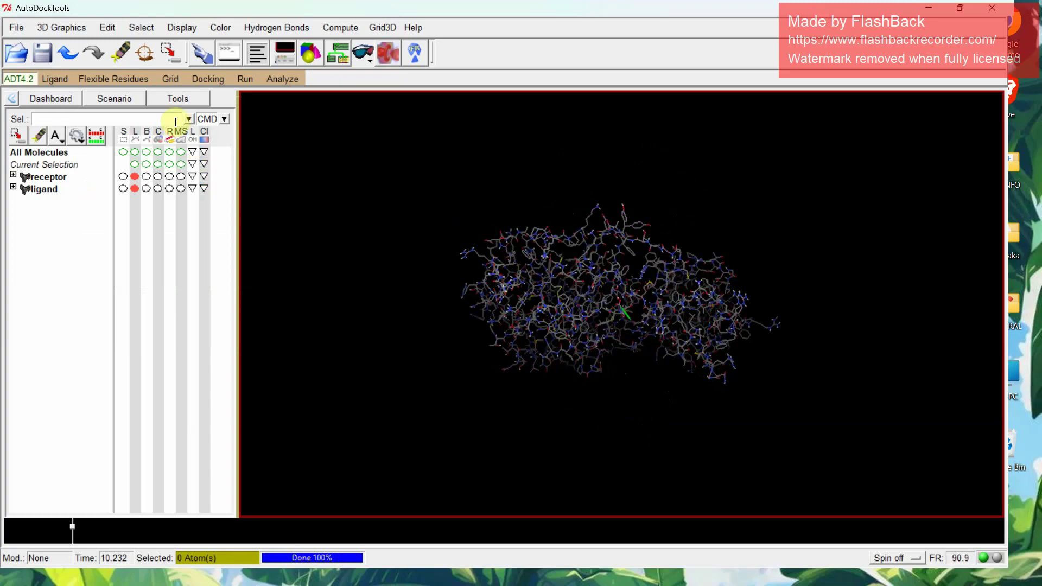
# Select ligand in Grid > Set Map Types > Choose Ligand to define map atom types
pyautogui.click(168, 81)
pyautogui.moveTo(187, 134)
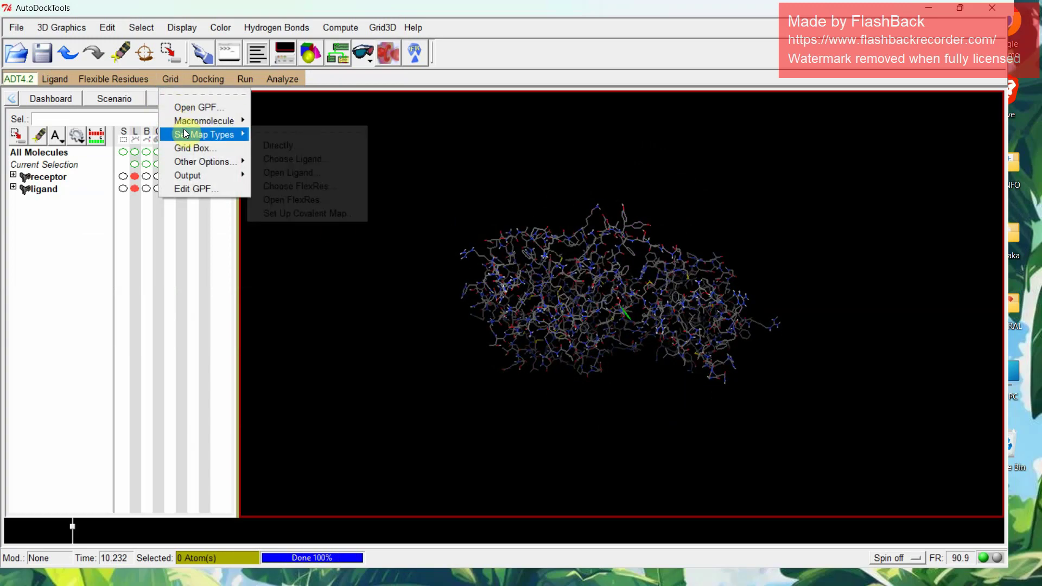
pyautogui.click(273, 158)
pyautogui.click(79, 65)
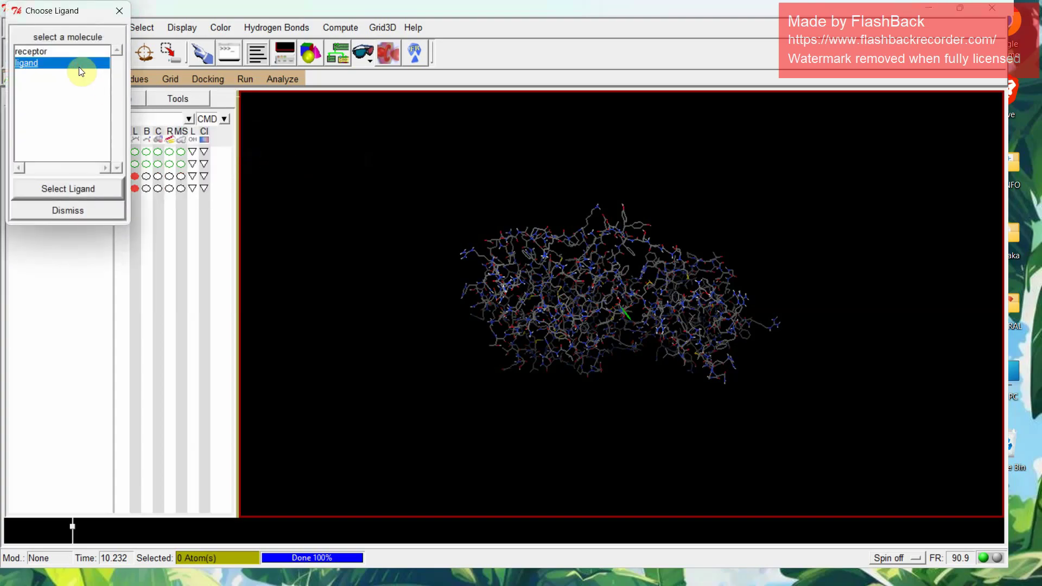
pyautogui.click(79, 188)
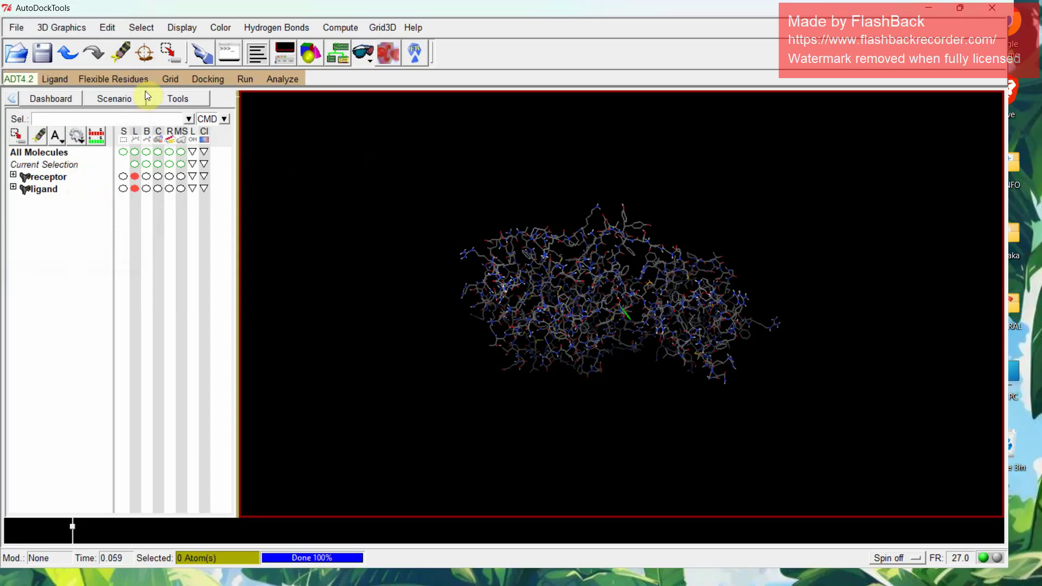
# Show the grid box and size it to 94×126×126 points around the receptor
pyautogui.click(166, 79)
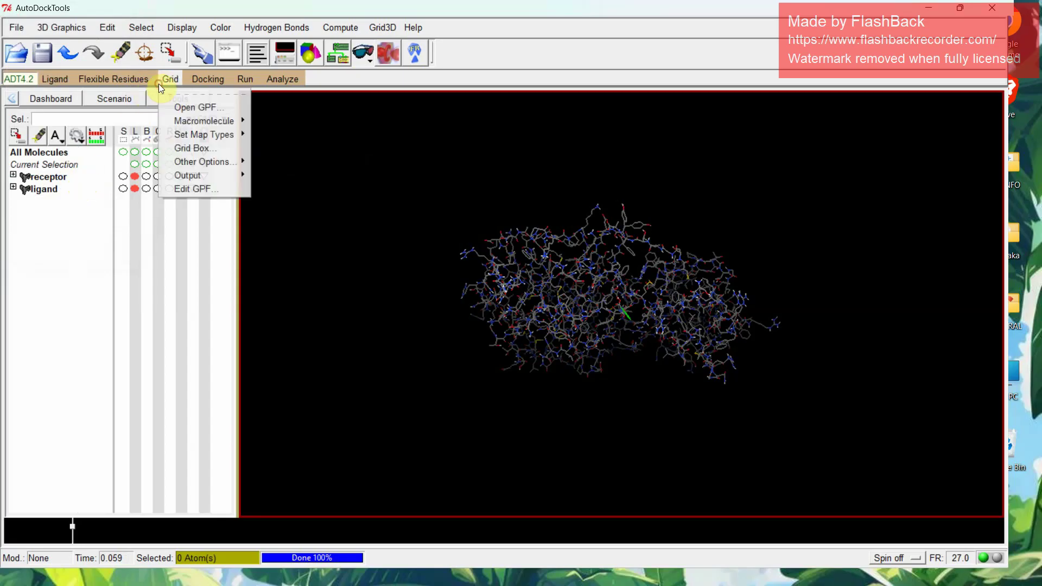
pyautogui.click(227, 148)
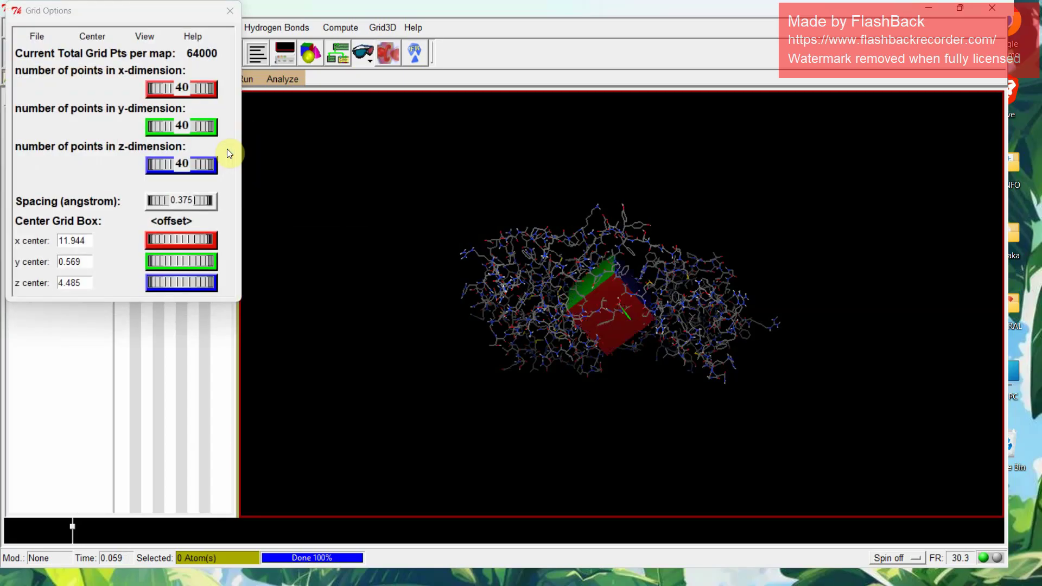
pyautogui.moveTo(195, 91); pyautogui.dragTo(239, 98)
pyautogui.moveTo(364, 173); pyautogui.dragTo(530, 374)
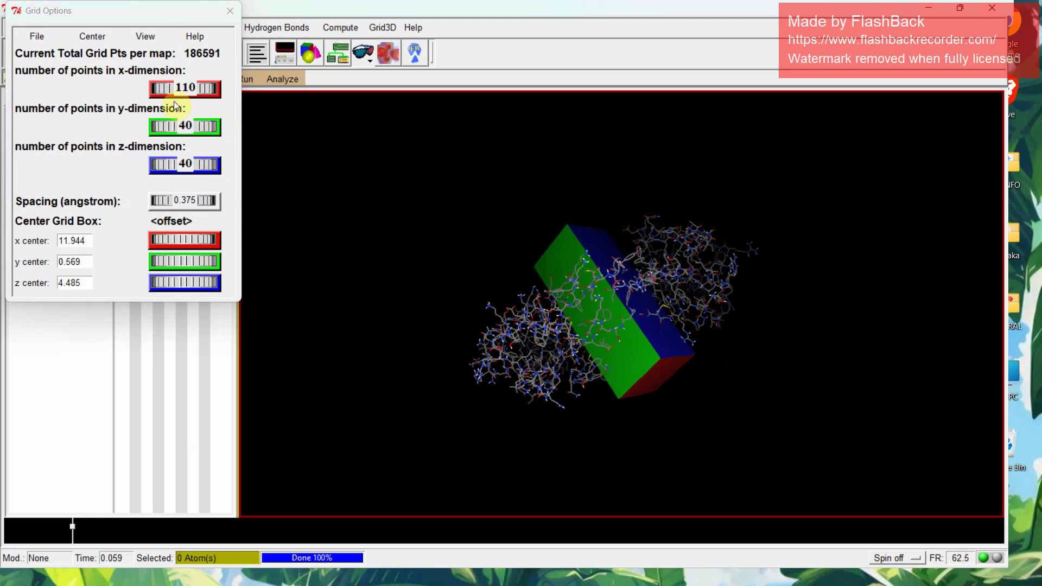
pyautogui.moveTo(209, 93); pyautogui.dragTo(252, 121)
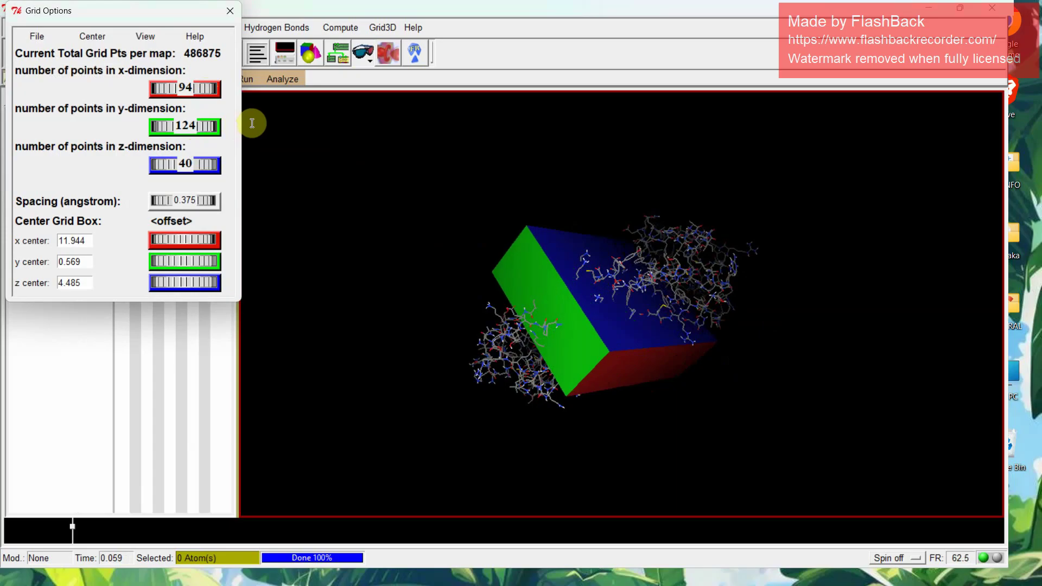
pyautogui.moveTo(191, 173); pyautogui.dragTo(248, 158)
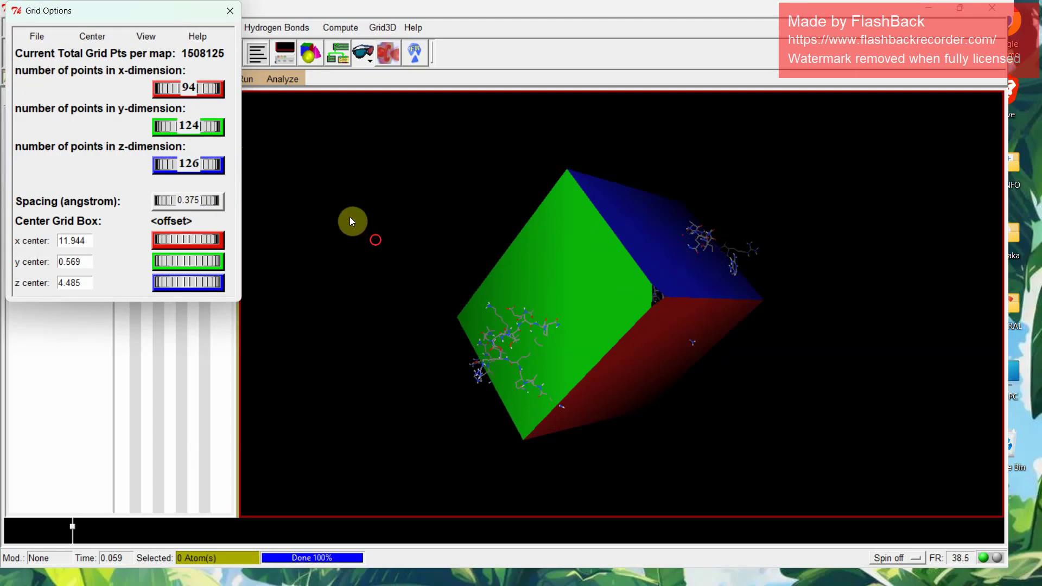
pyautogui.moveTo(354, 220); pyautogui.dragTo(438, 242)
pyautogui.click(202, 132)
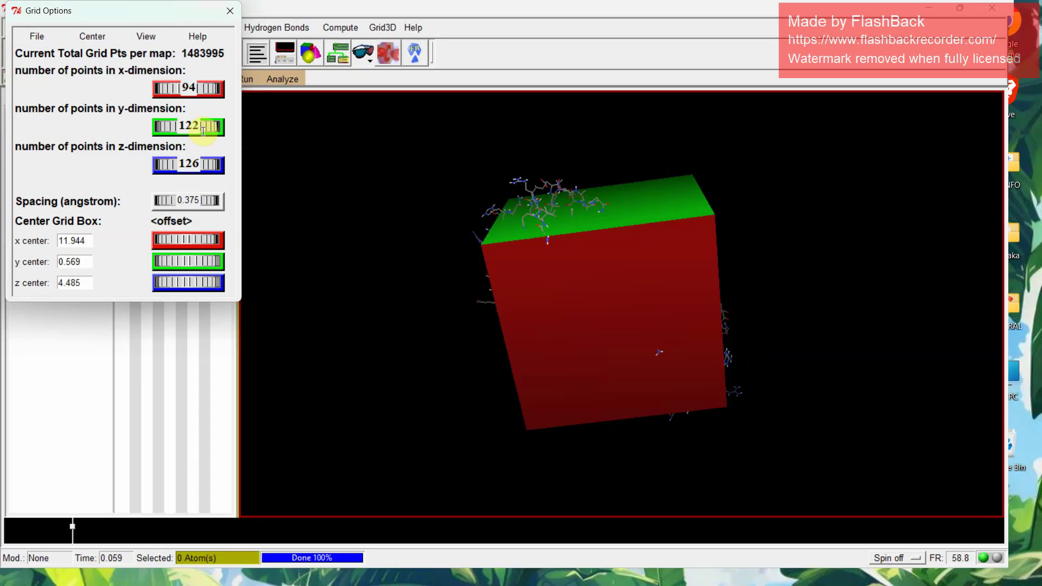
pyautogui.moveTo(204, 132); pyautogui.dragTo(215, 130)
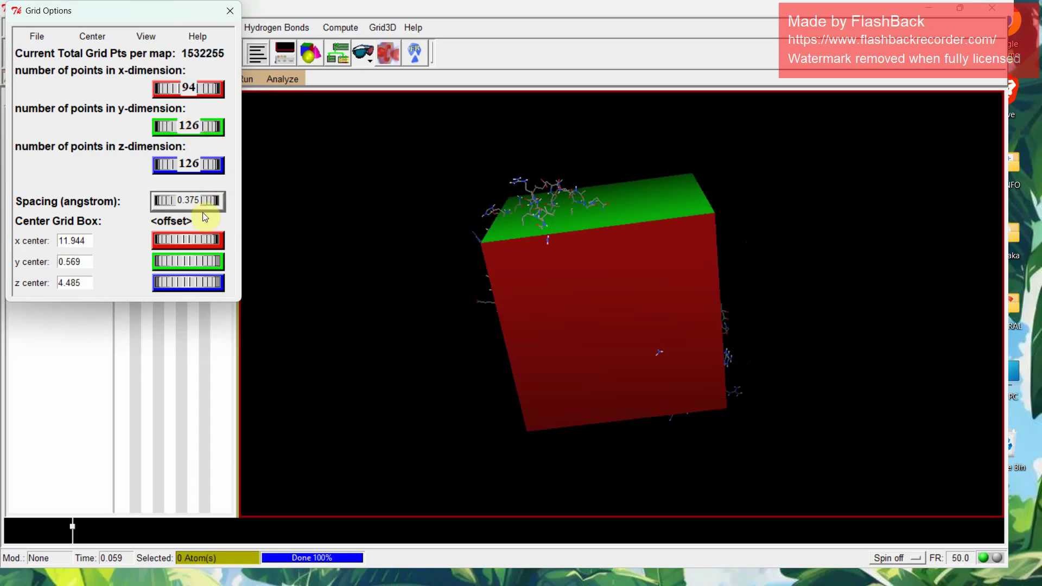
# Set grid spacing to 0.403 Å and centre the box at 11.972, 0.401, 6.942
pyautogui.moveTo(200, 206); pyautogui.dragTo(200, 207)
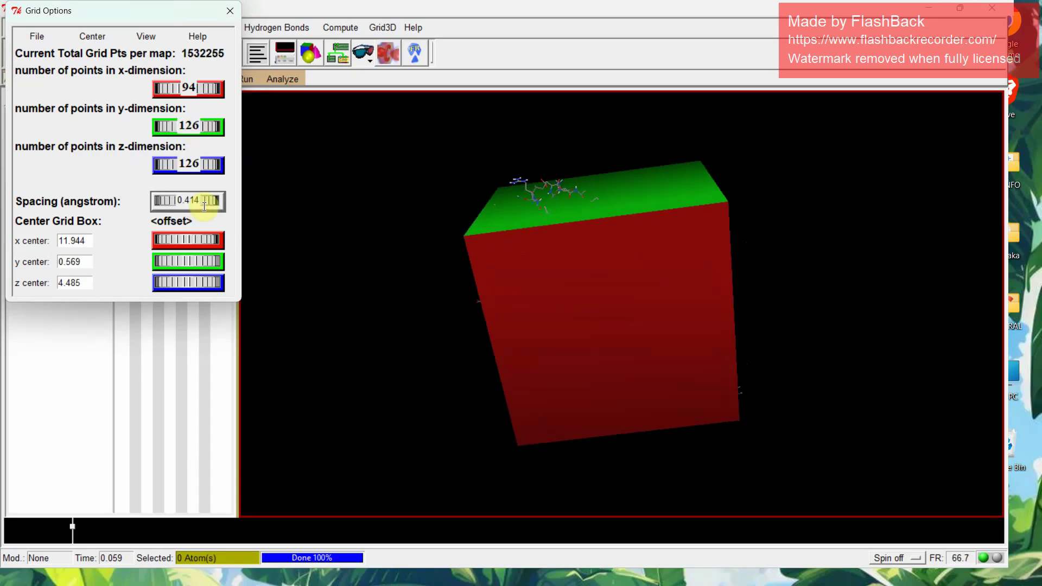
pyautogui.moveTo(203, 204); pyautogui.dragTo(196, 257)
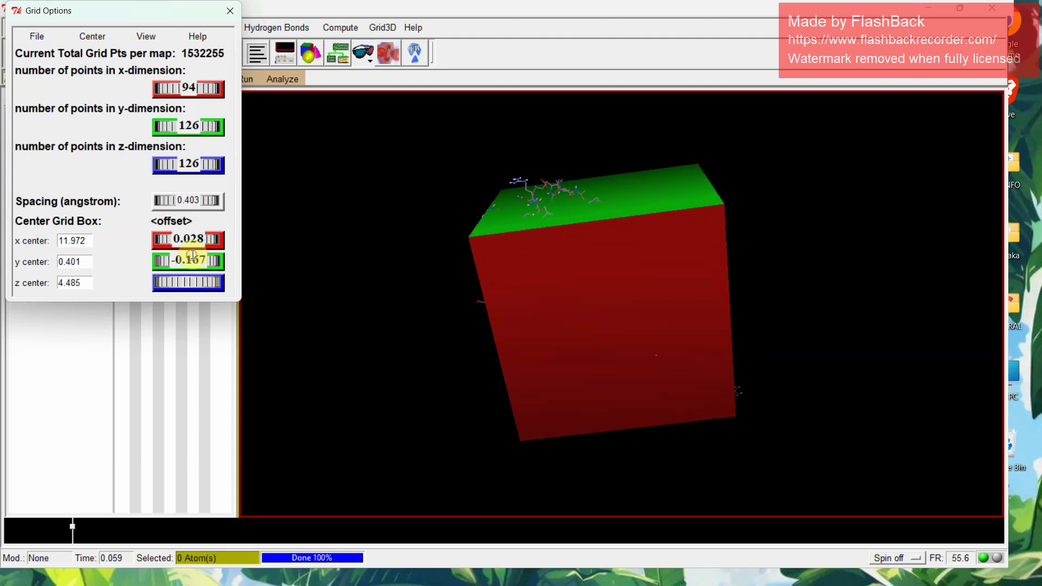
pyautogui.moveTo(425, 232); pyautogui.dragTo(614, 248)
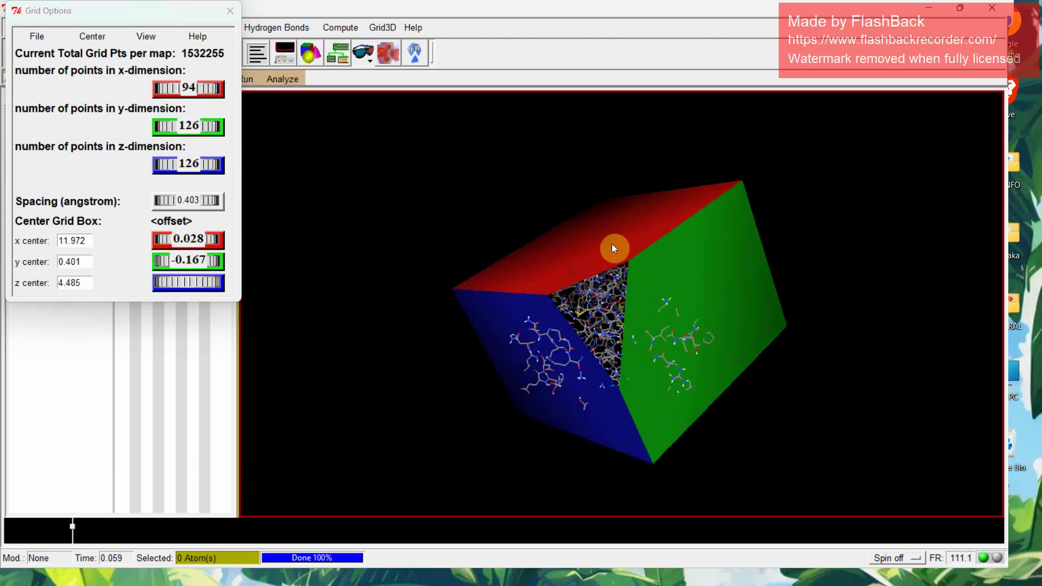
pyautogui.click(208, 286)
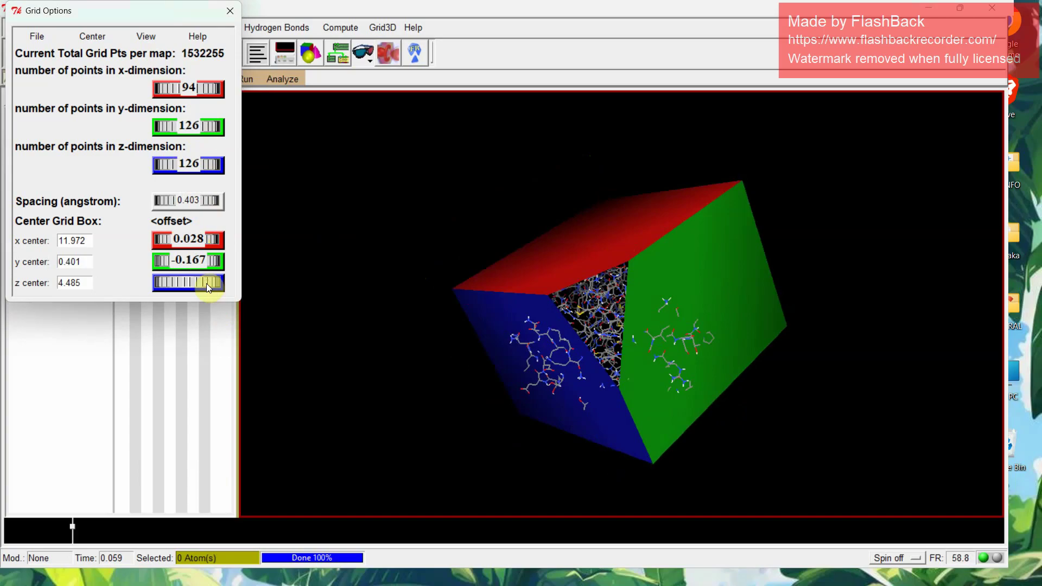
pyautogui.moveTo(206, 283); pyautogui.dragTo(418, 333)
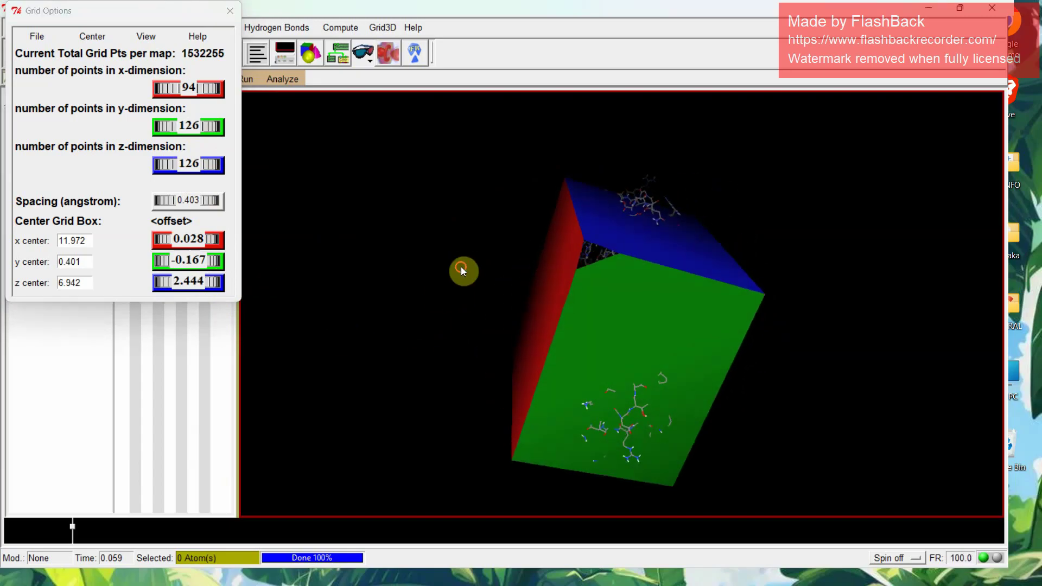
pyautogui.moveTo(462, 270); pyautogui.dragTo(411, 281)
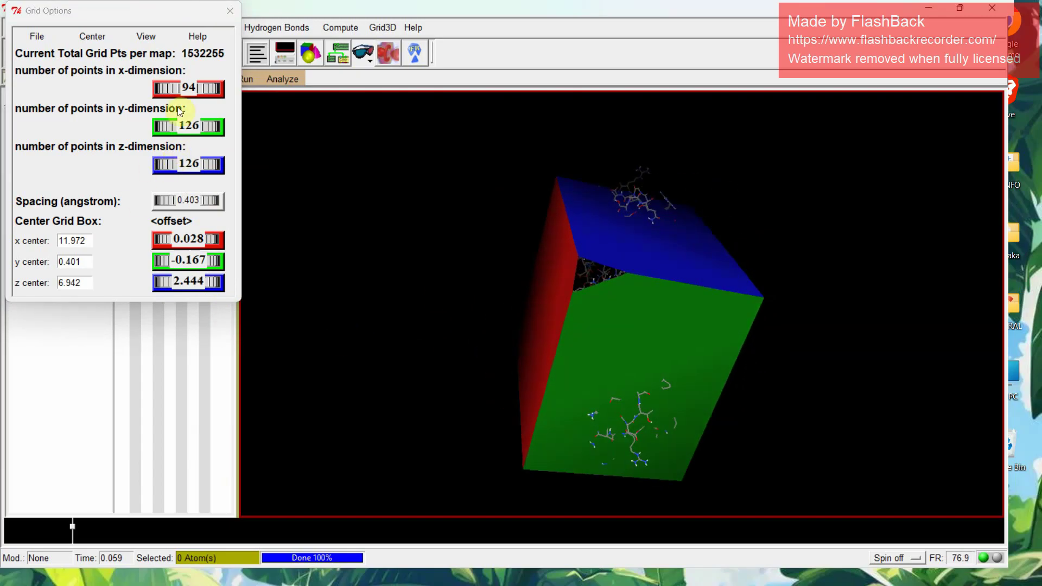
pyautogui.click(173, 93)
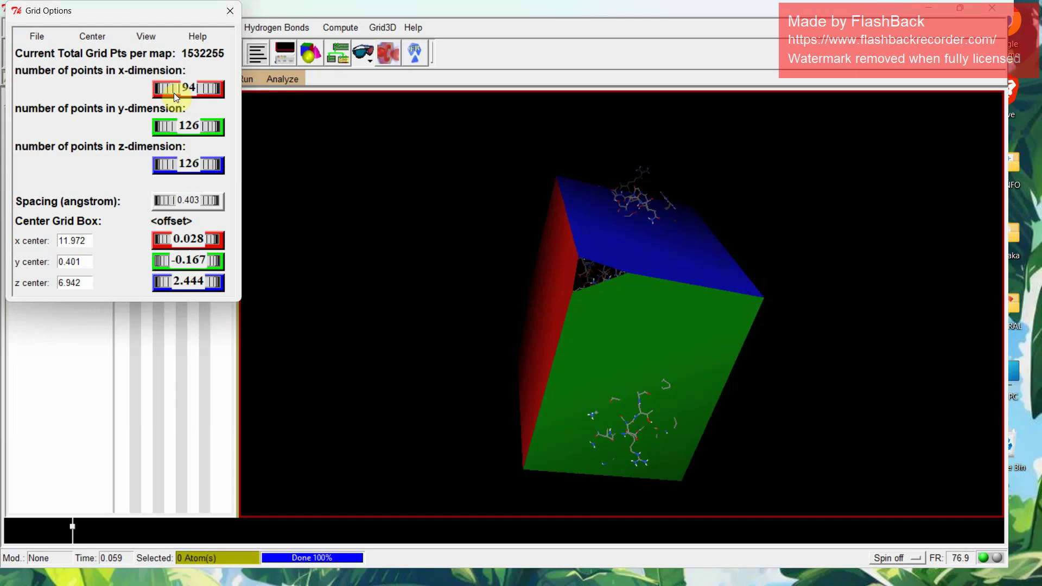
pyautogui.click(174, 93)
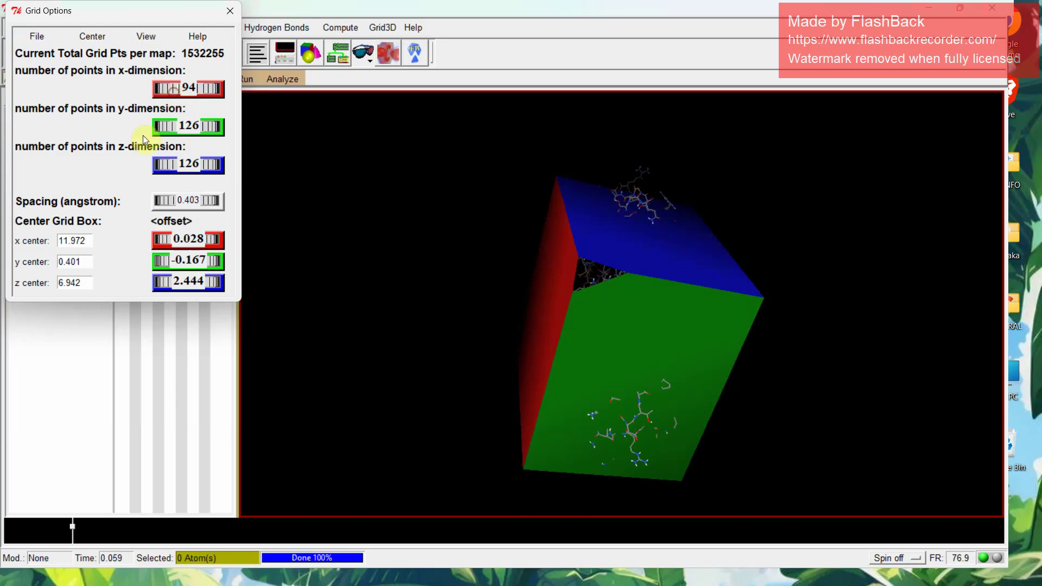
pyautogui.click(41, 40)
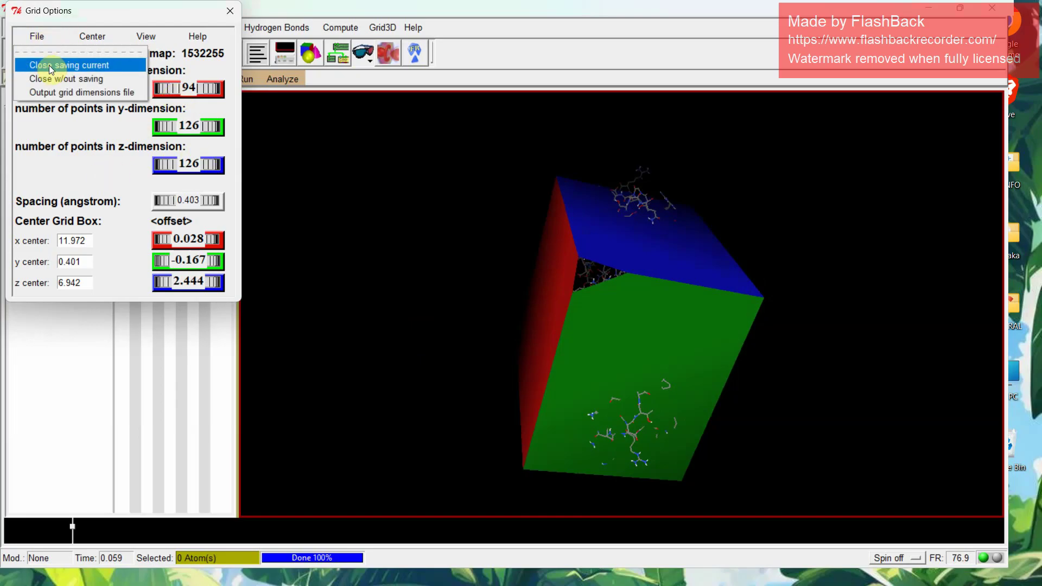
# Close the grid box window keeping its settings, and save the grid parameters as 1.gpf
pyautogui.click(51, 65)
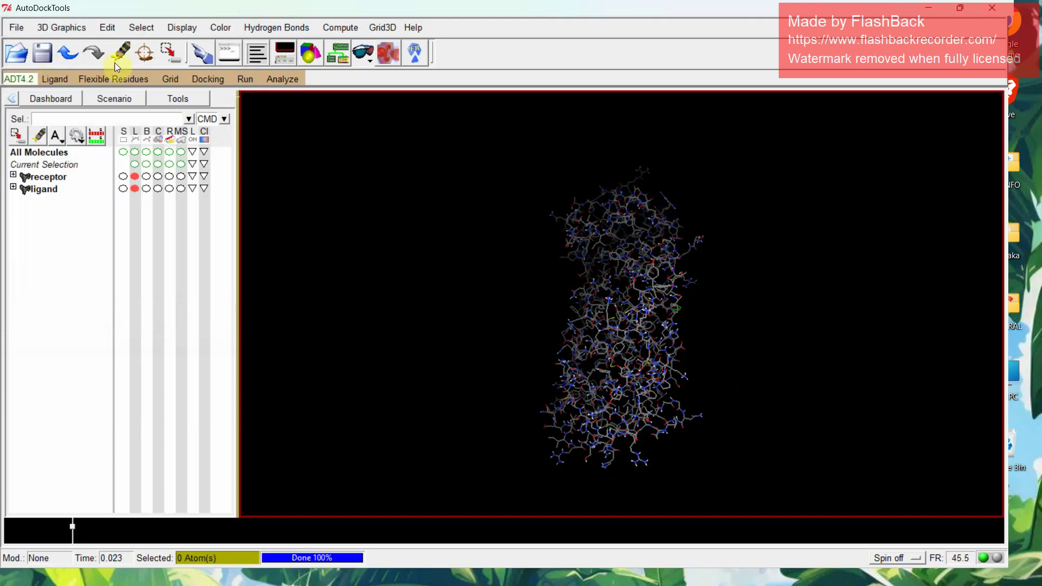
pyautogui.click(165, 83)
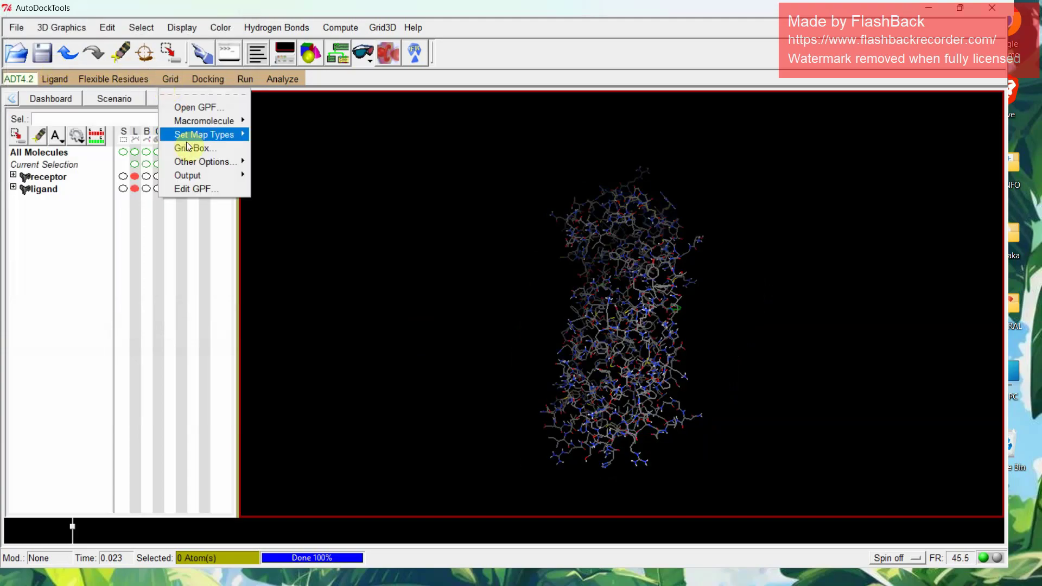
pyautogui.moveTo(191, 175)
pyautogui.click(260, 182)
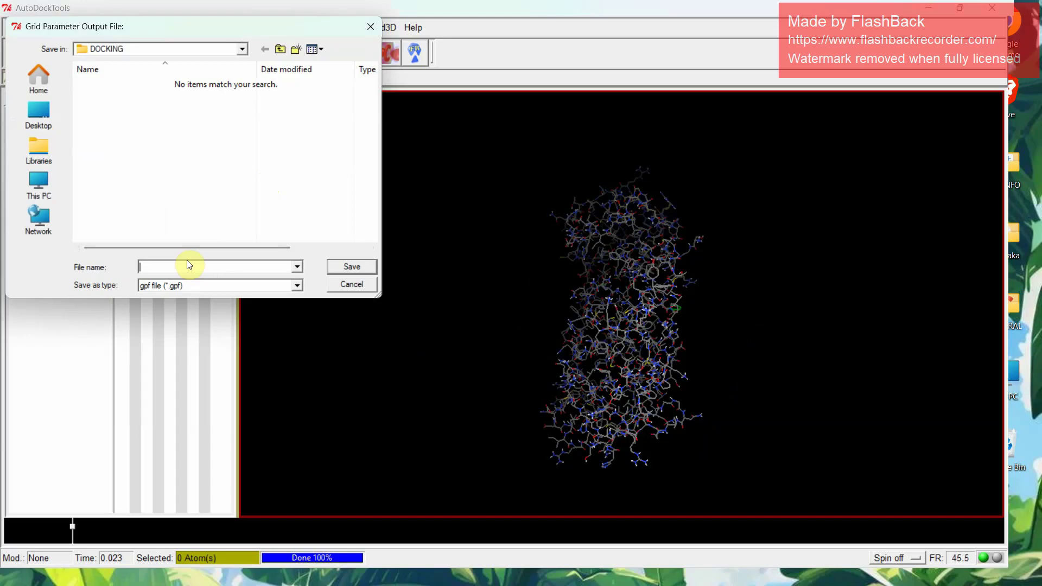
pyautogui.write('1.gpf')
pyautogui.click(345, 269)
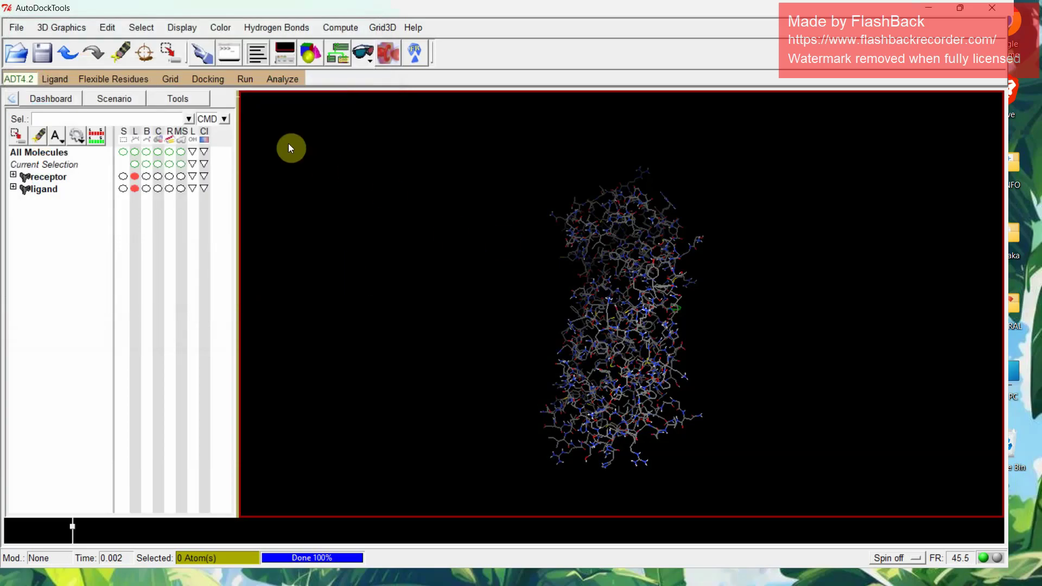
# Set receptor.pdbqt as the rigid docking macromolecule
pyautogui.click(202, 81)
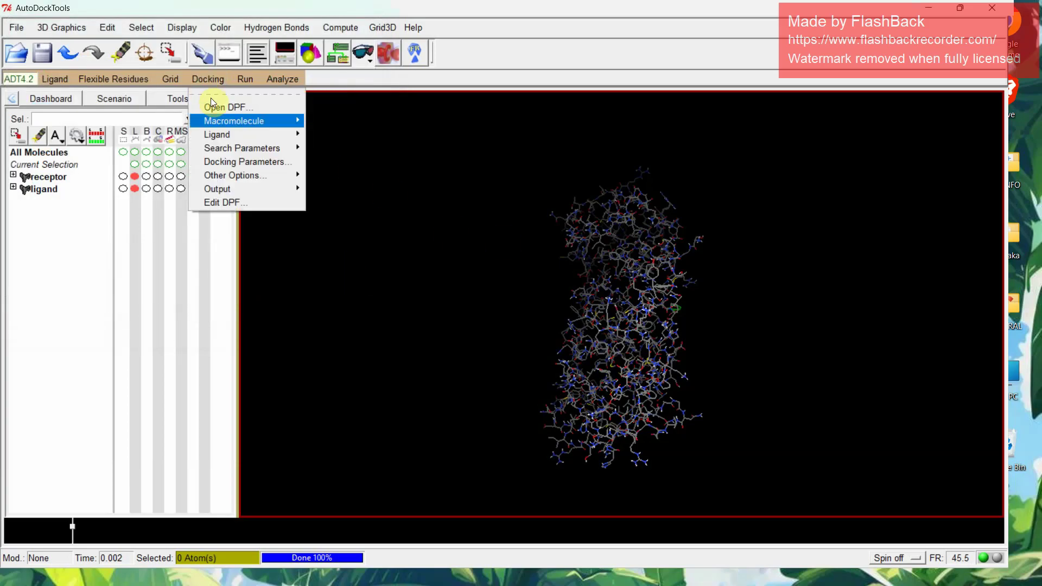
pyautogui.moveTo(219, 119)
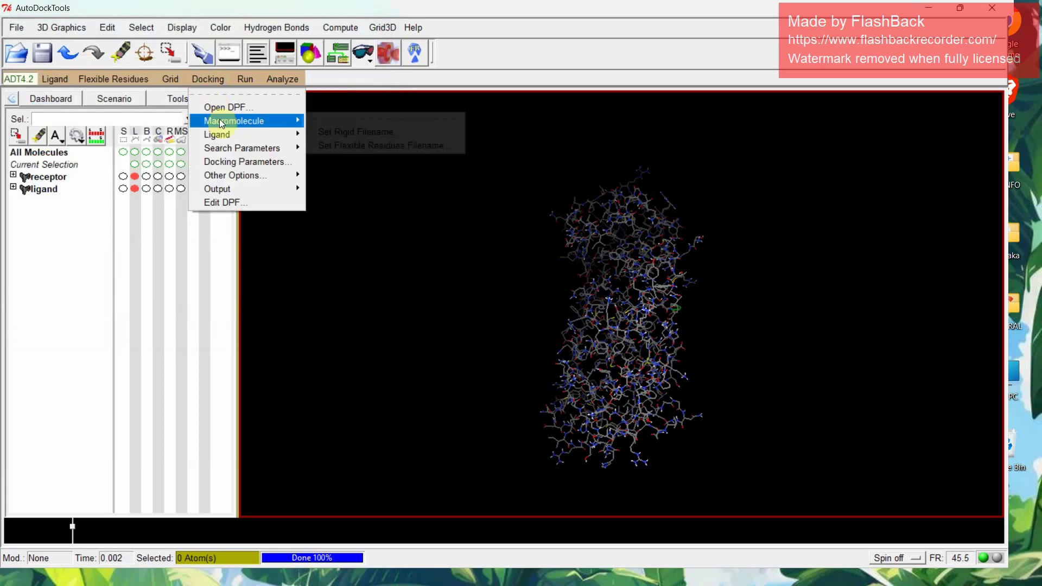
pyautogui.click(324, 133)
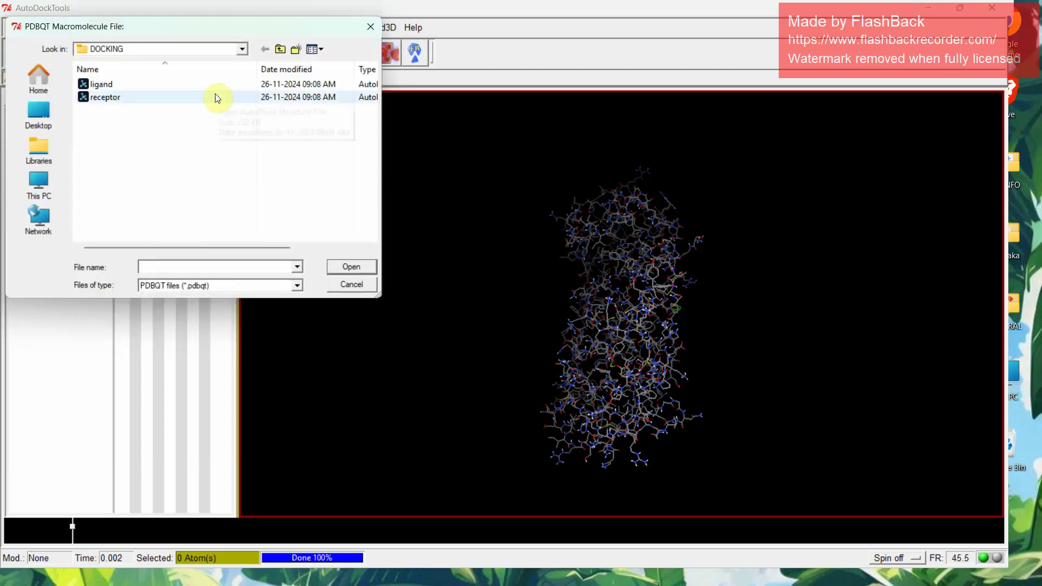
pyautogui.click(215, 98)
pyautogui.click(337, 269)
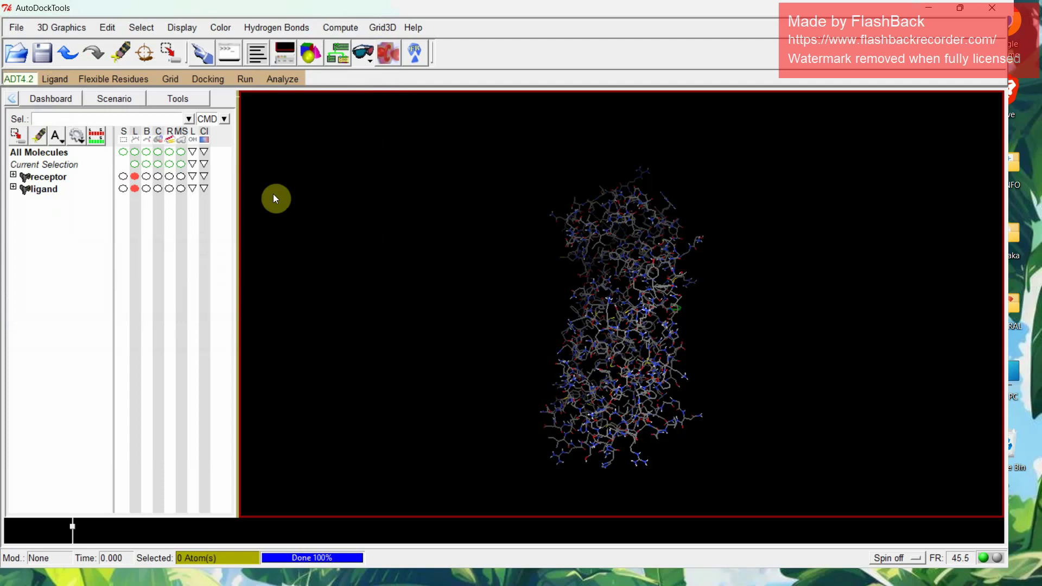
# Choose ligand as the docking ligand and accept its default parameters
pyautogui.click(216, 79)
pyautogui.moveTo(221, 134)
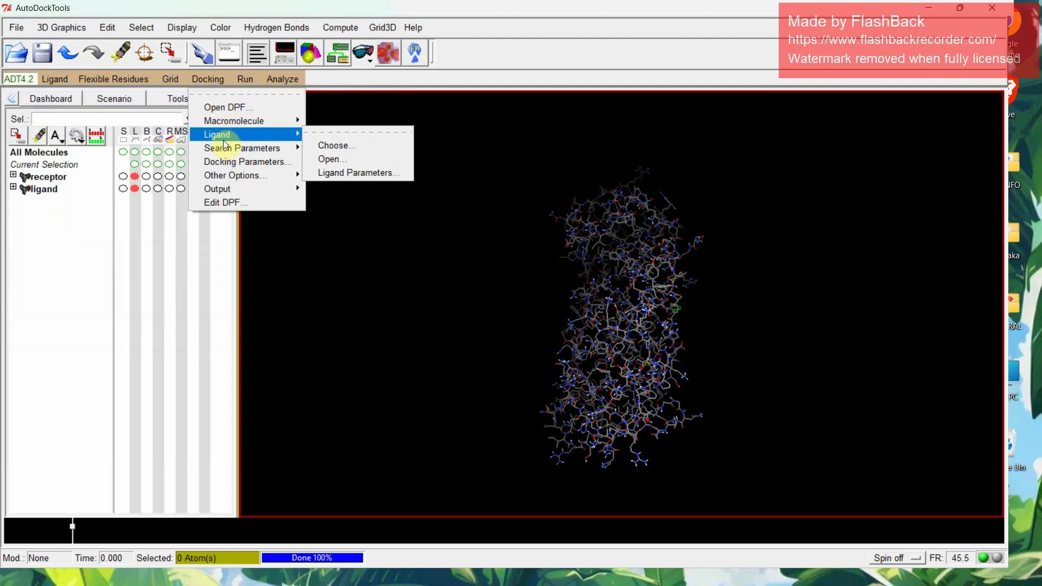
pyautogui.click(330, 145)
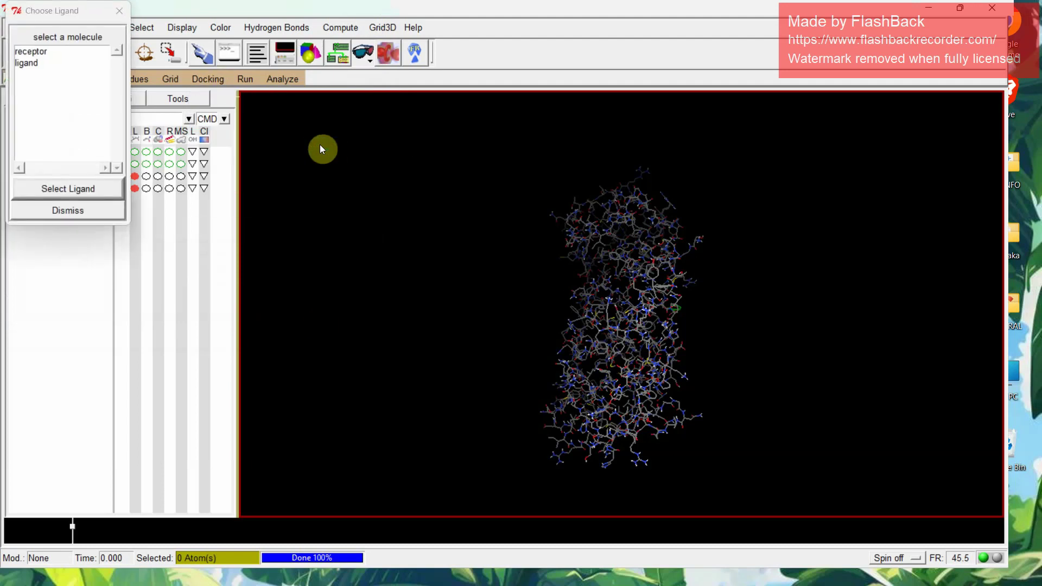
pyautogui.click(50, 63)
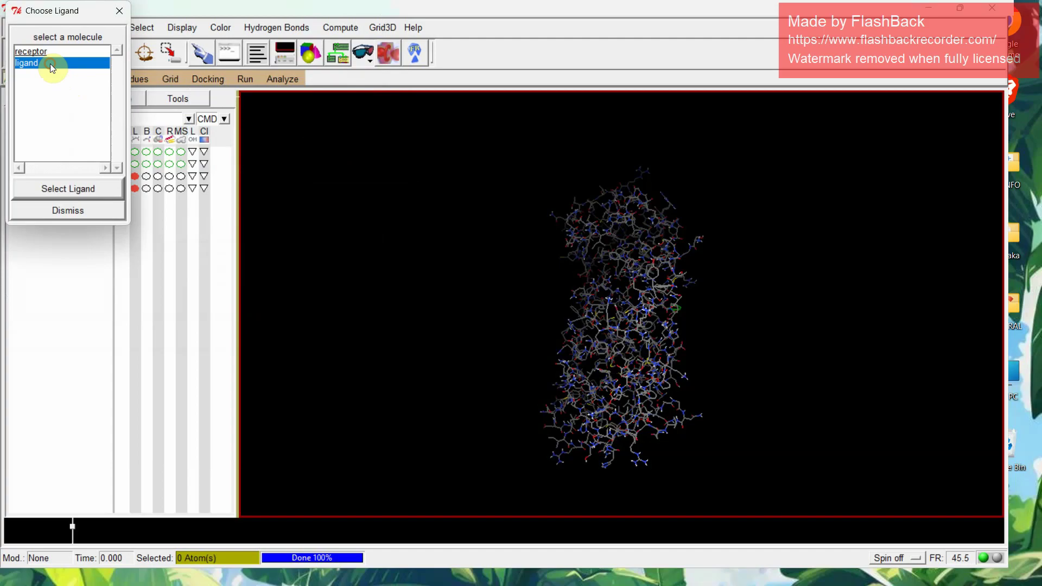
pyautogui.click(77, 189)
pyautogui.click(110, 202)
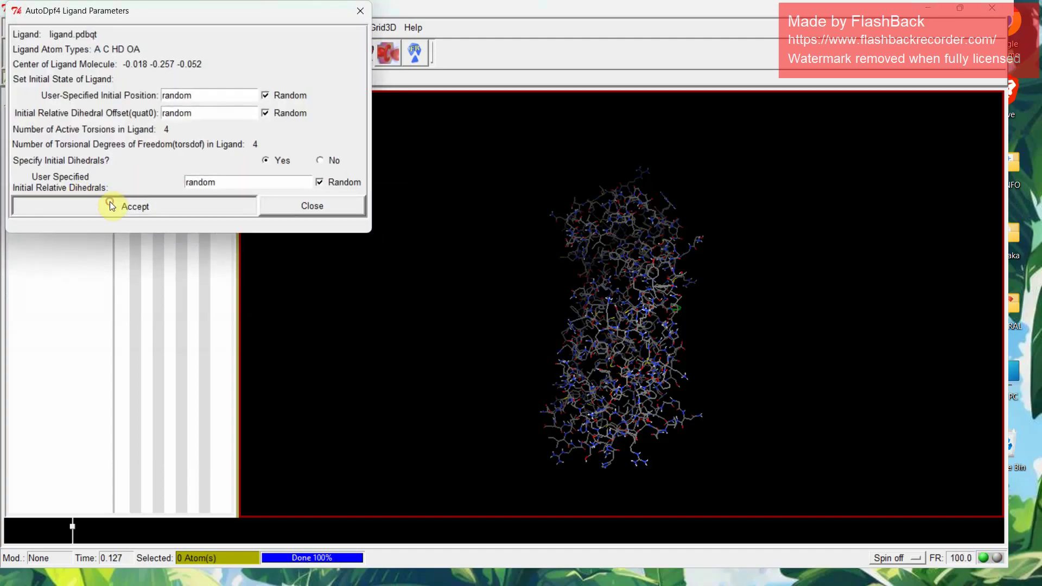
# Accept the genetic algorithm defaults: 10 runs, population 150, 2,500,000 evaluations
pyautogui.click(192, 83)
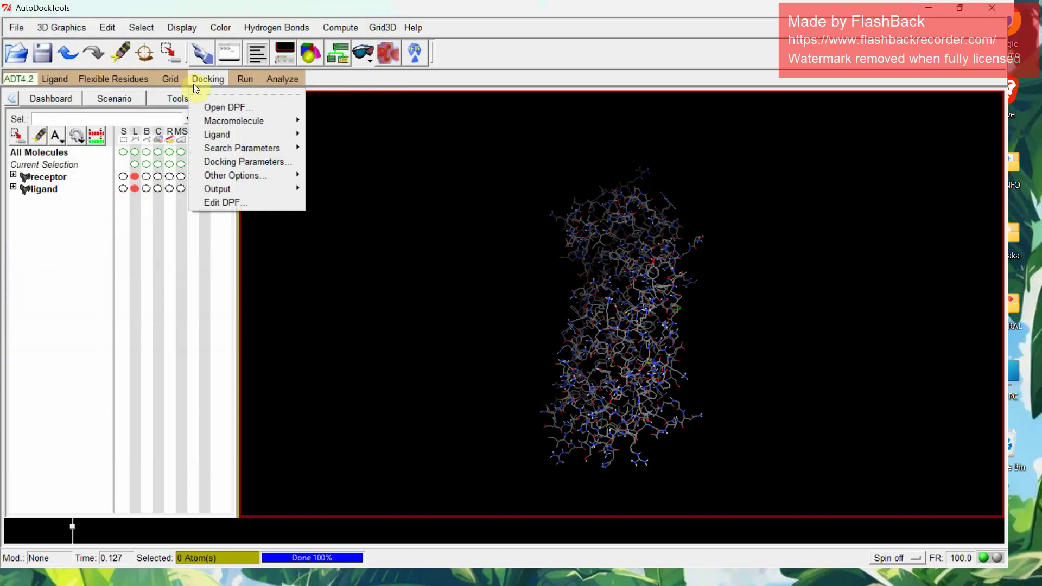
pyautogui.moveTo(227, 147)
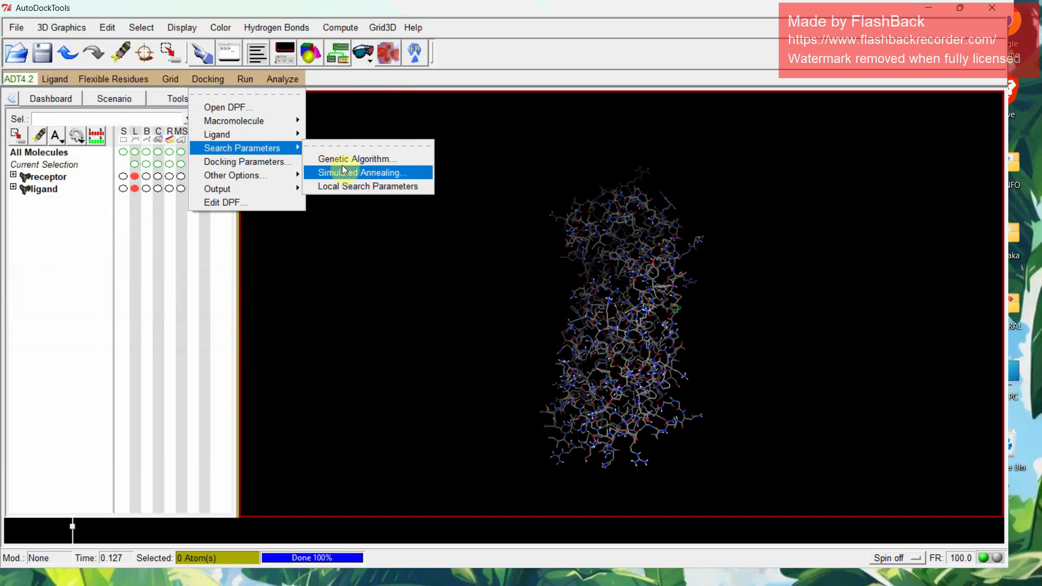
pyautogui.click(385, 161)
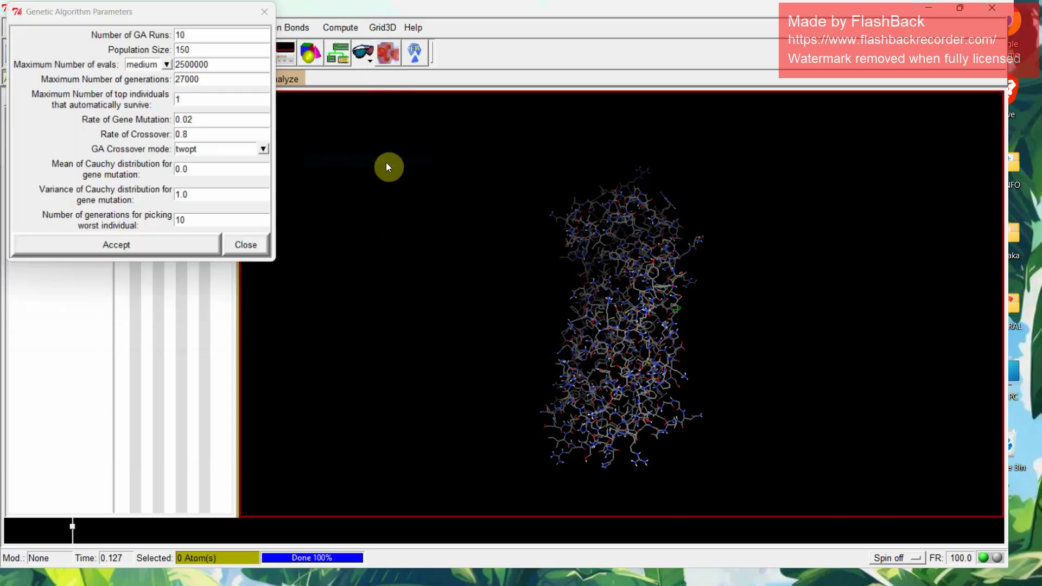
pyautogui.click(158, 246)
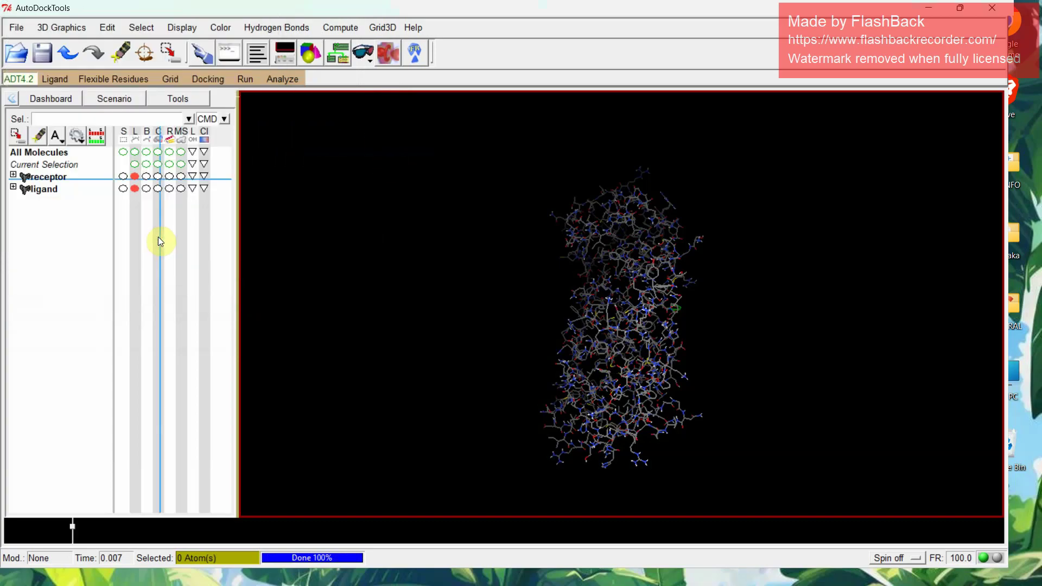
pyautogui.click(209, 80)
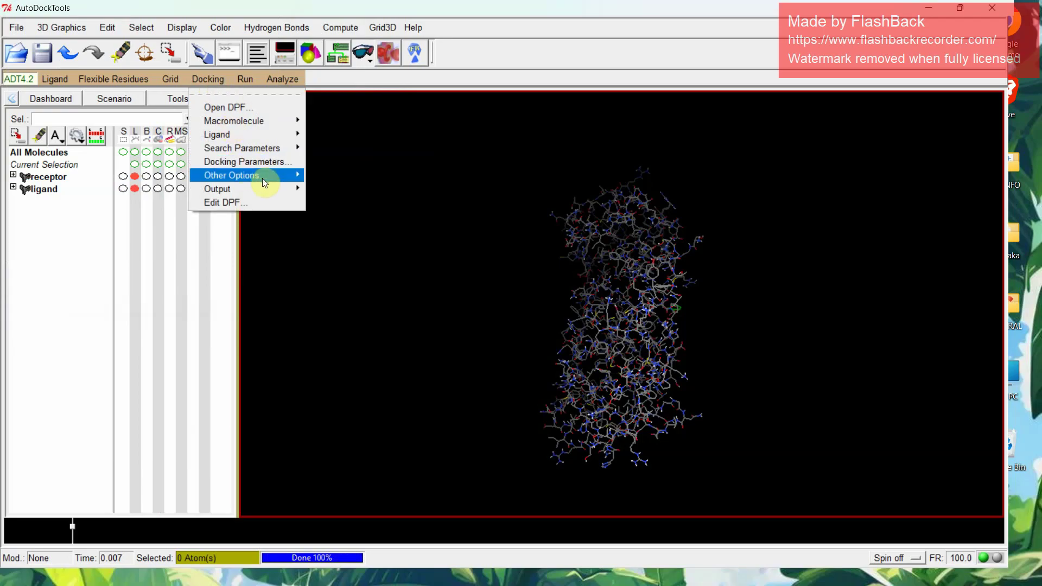
pyautogui.moveTo(263, 178)
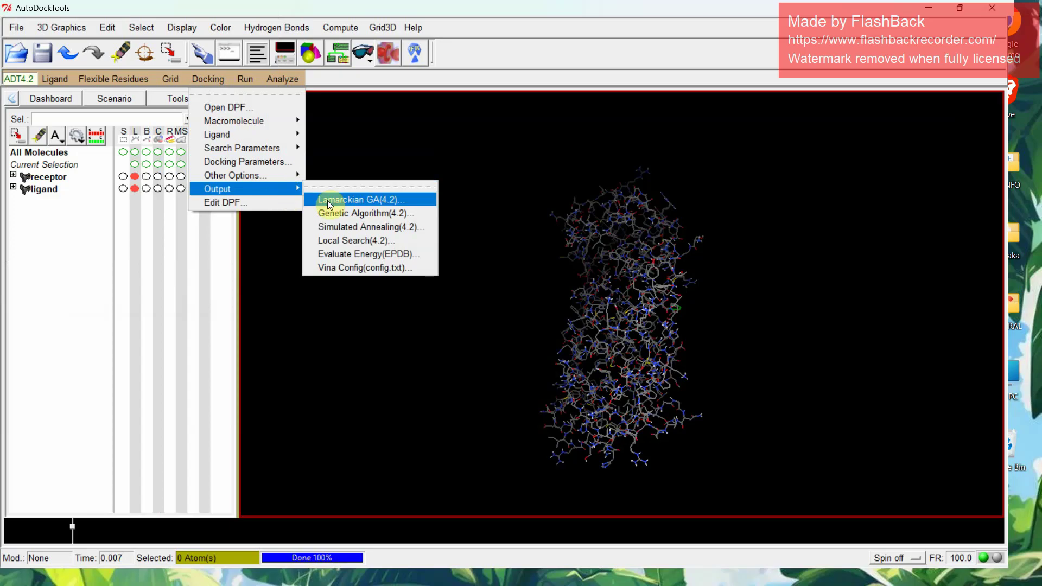
# Save the Lamarckian GA(4.2) docking parameters as 2.dpf in the DOCKING folder
pyautogui.click(348, 200)
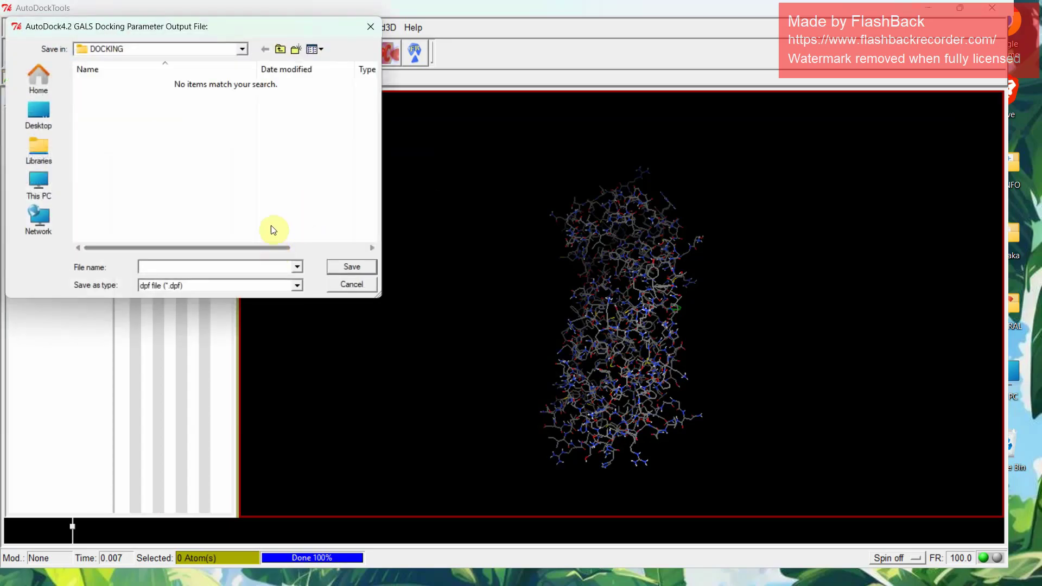
pyautogui.write('2.dp')
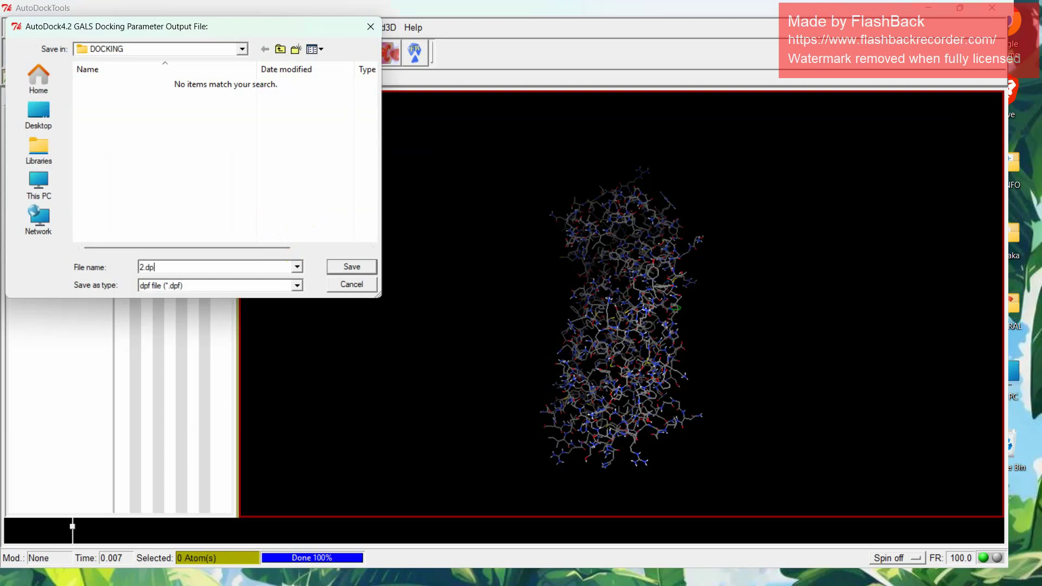
pyautogui.write('f')
pyautogui.click(350, 266)
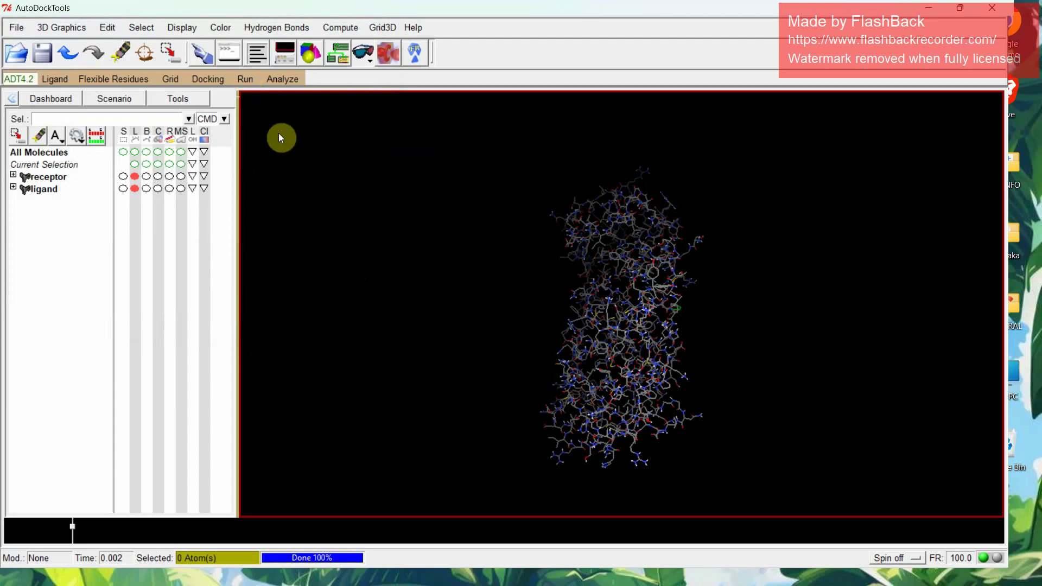
# Launch AutoGrid with autogrid4 as the program and 1.gpf as parameter file, logging to 1.glg
pyautogui.click(245, 80)
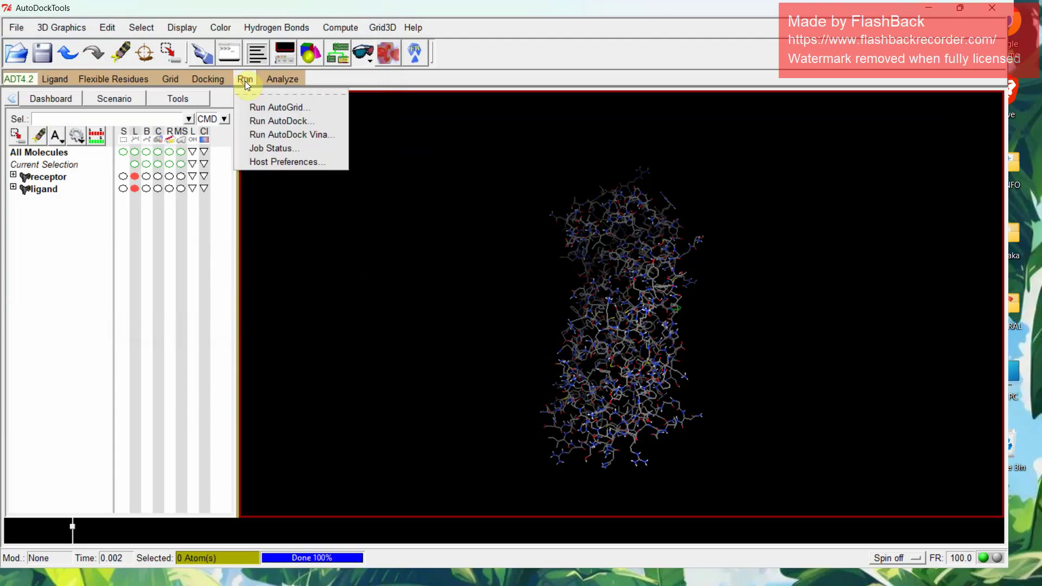
pyautogui.click(260, 107)
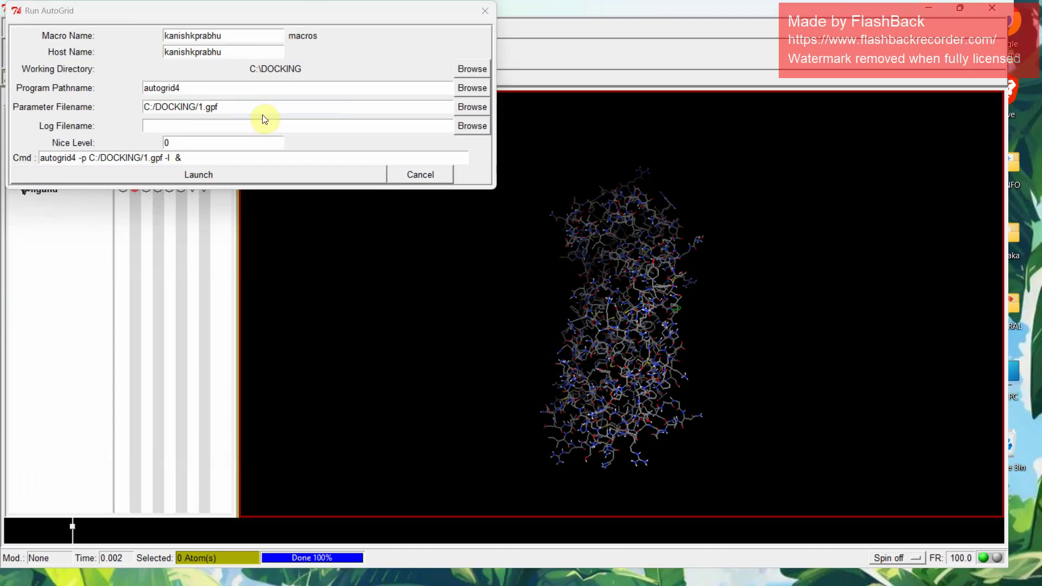
pyautogui.click(460, 90)
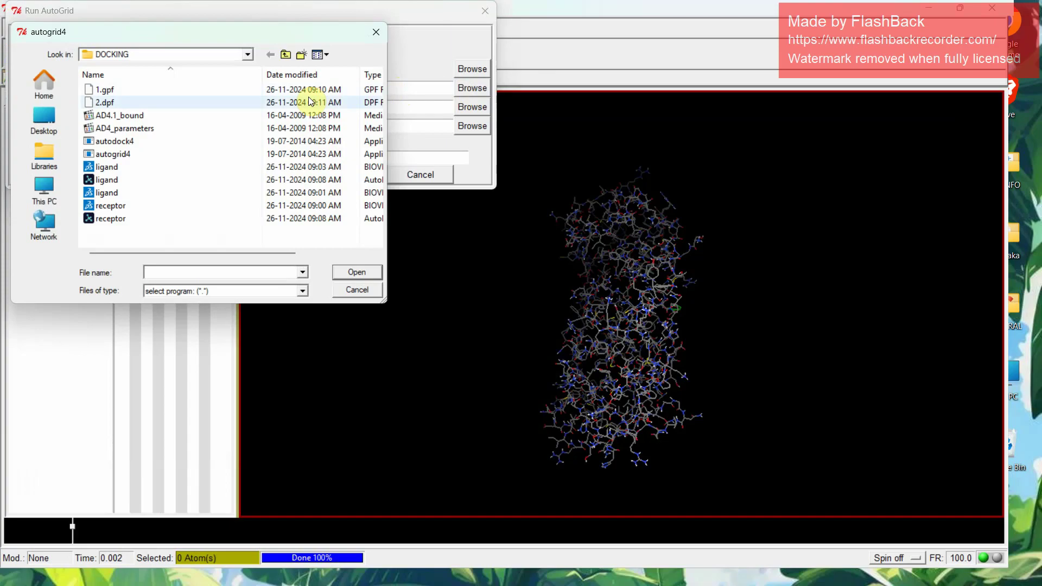
pyautogui.click(235, 155)
pyautogui.click(357, 272)
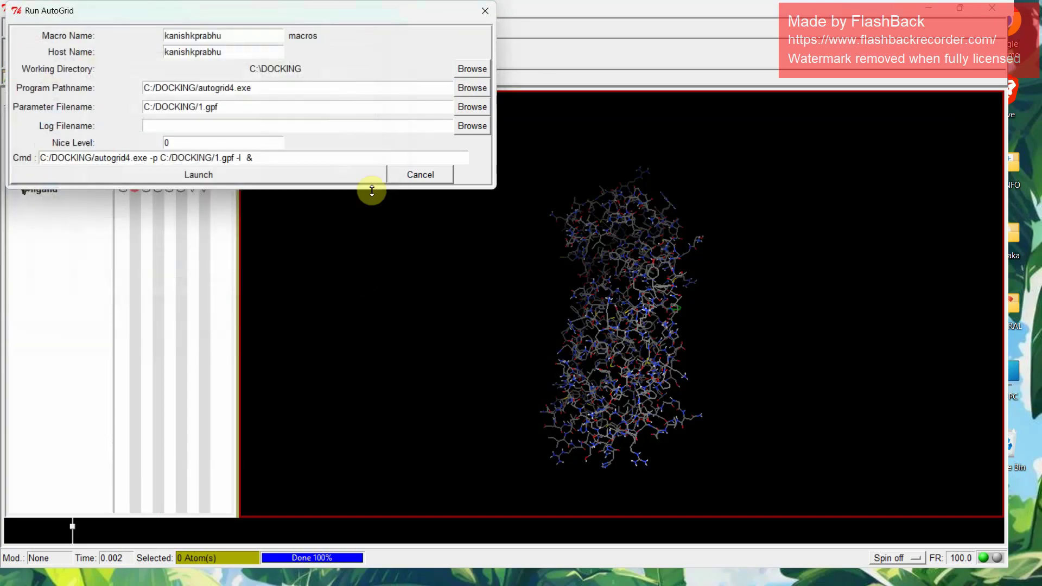
pyautogui.click(472, 108)
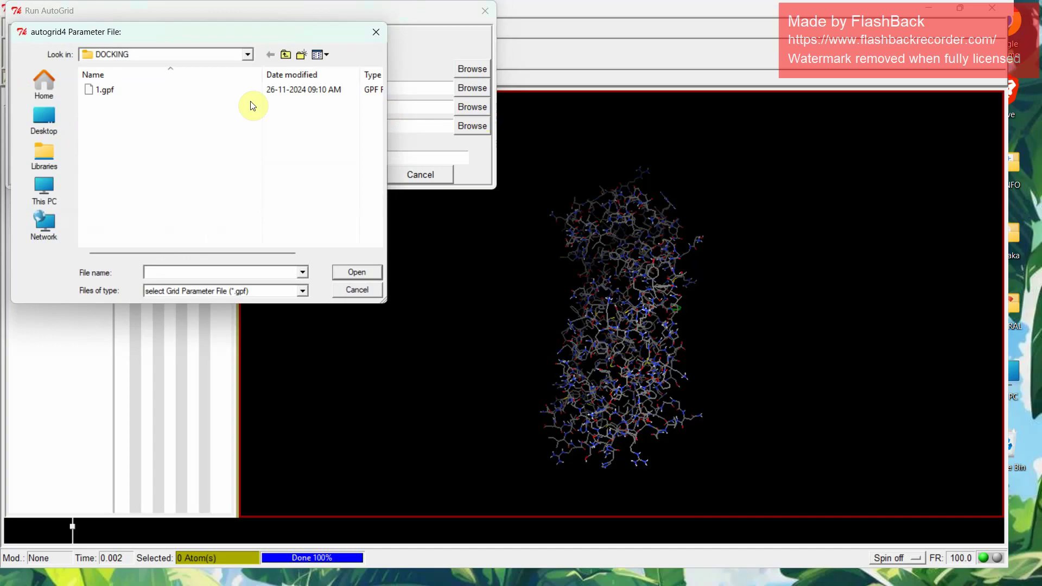
pyautogui.click(138, 93)
pyautogui.click(351, 269)
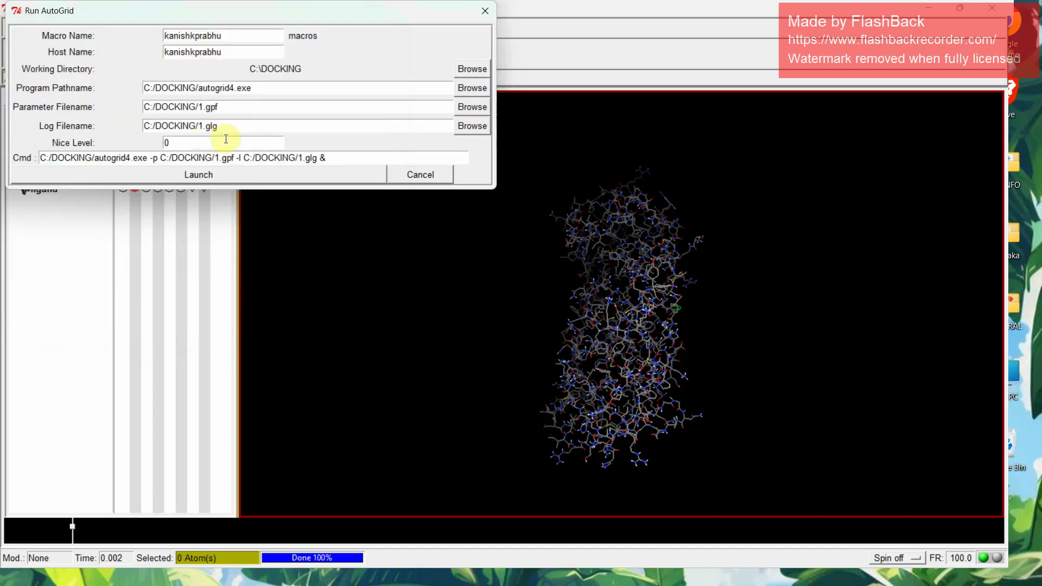
pyautogui.click(239, 176)
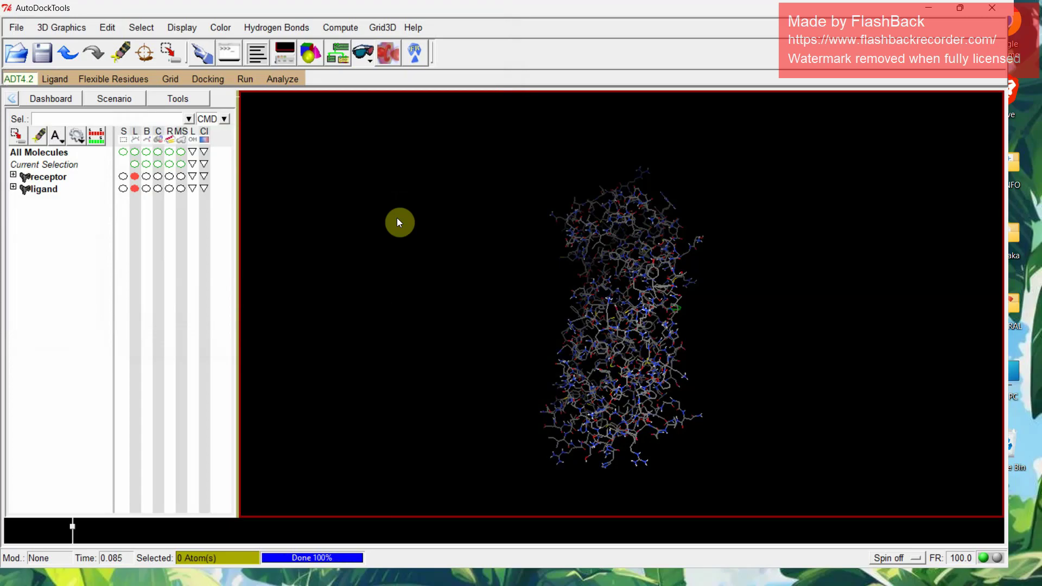
# Check C:\DOCKING for AutoGrid's 1.glg and map files, then minimize the folder
pyautogui.moveTo(632, 576)
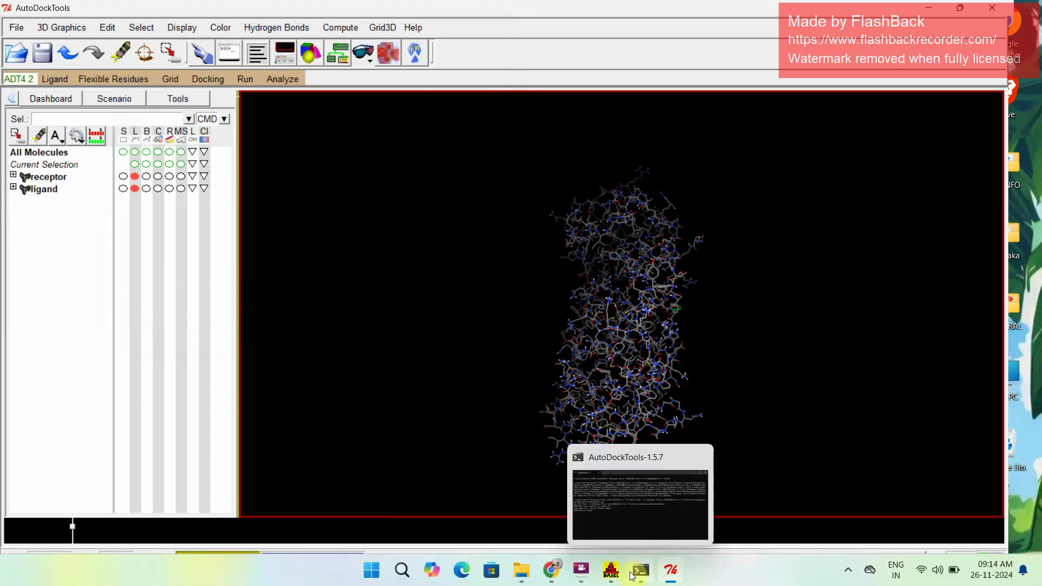
pyautogui.click(521, 569)
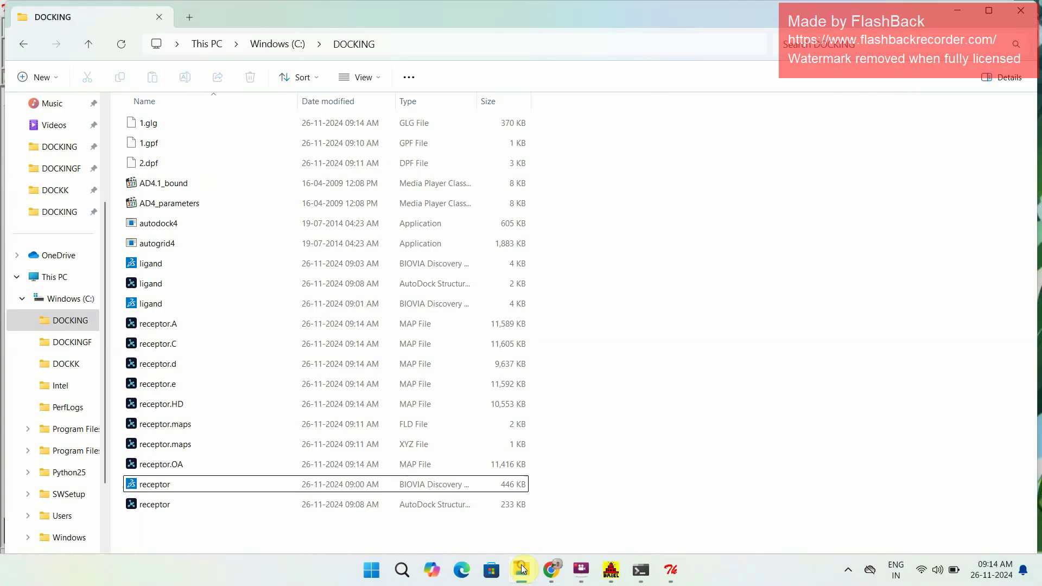
pyautogui.click(950, 11)
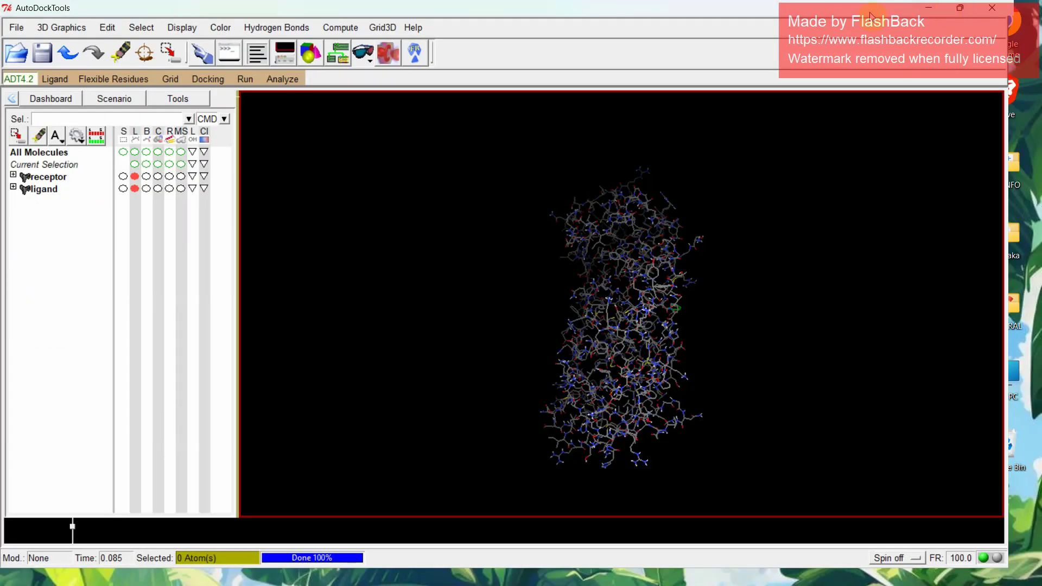
# Launch AutoDock4 using C:/DOCKING/autodock4.exe on 2.dpf, logging to 2.dlg, and close Process Manager
pyautogui.click(247, 85)
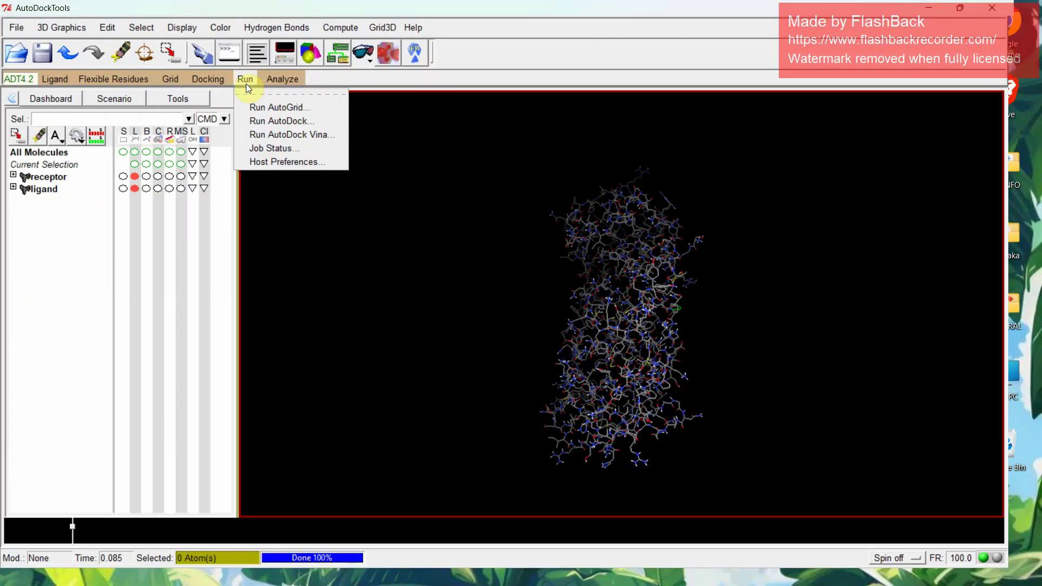
pyautogui.click(255, 121)
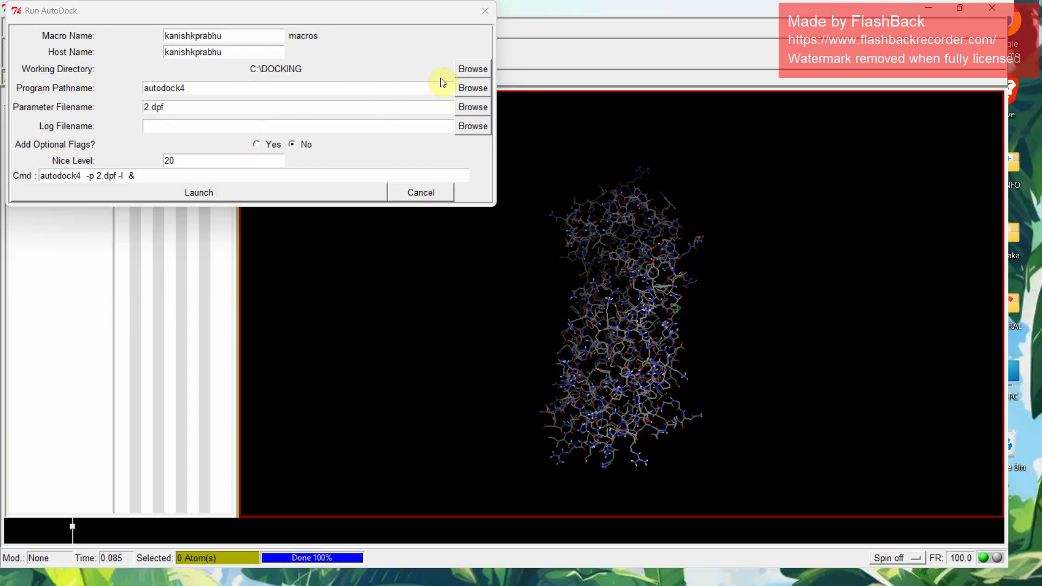
pyautogui.click(472, 89)
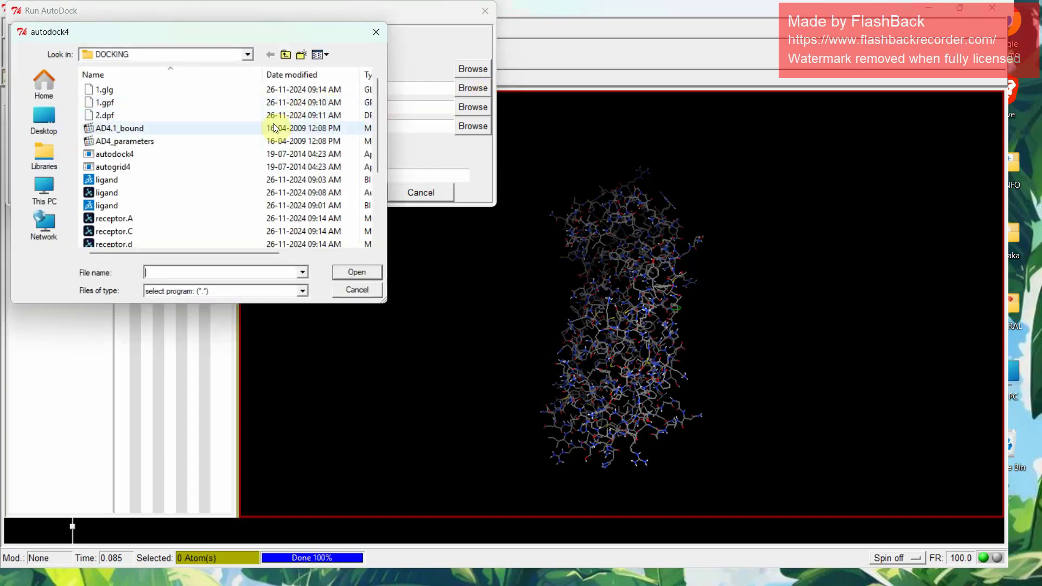
pyautogui.click(261, 154)
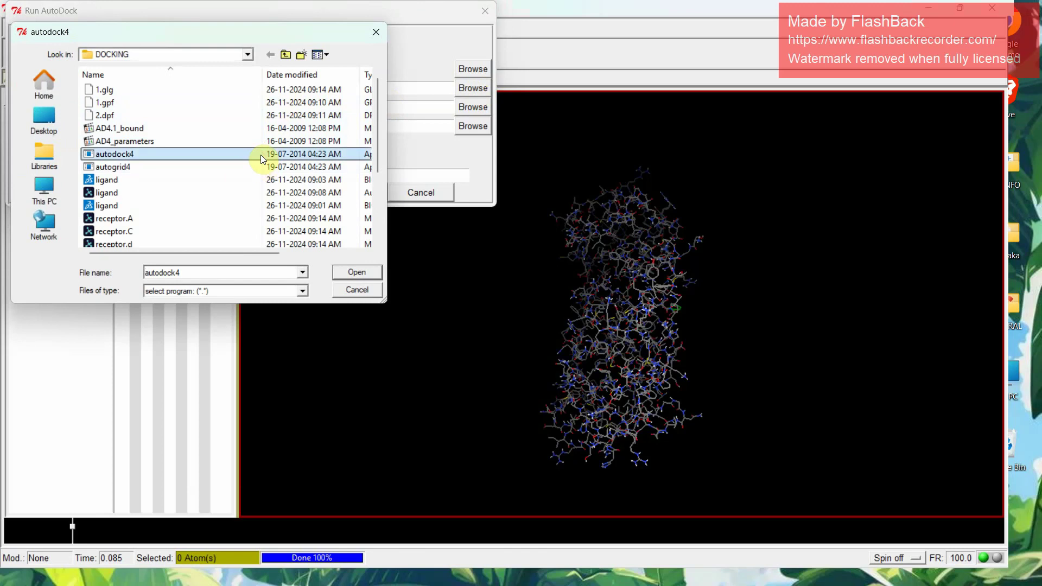
pyautogui.click(347, 272)
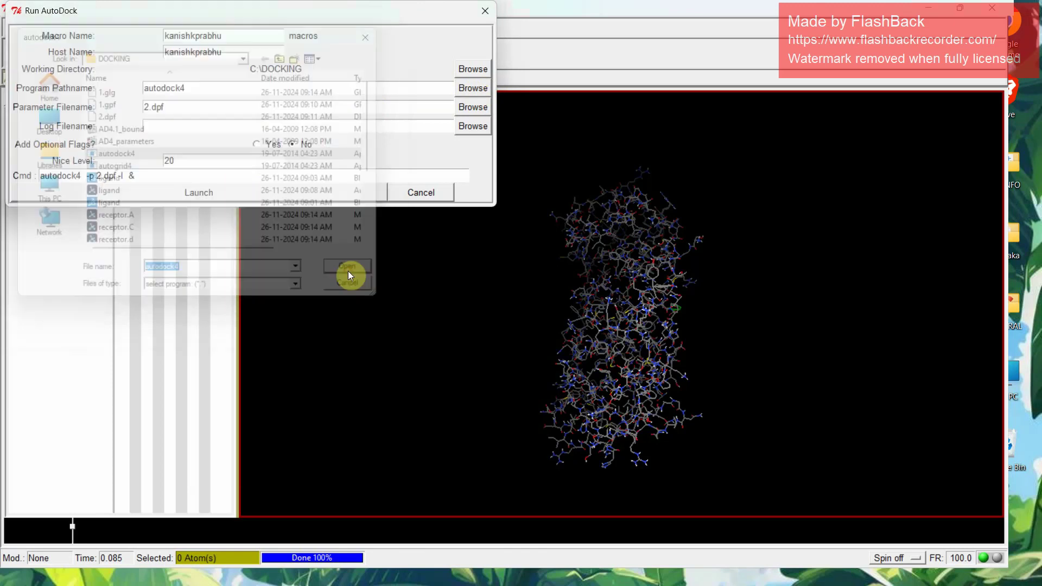
pyautogui.click(456, 111)
pyautogui.click(240, 90)
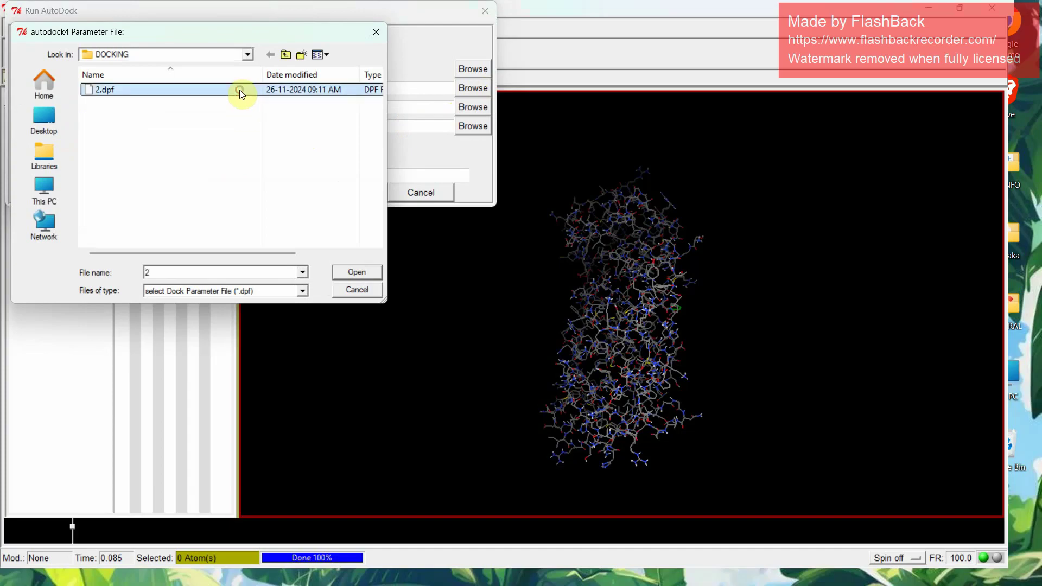
pyautogui.click(348, 273)
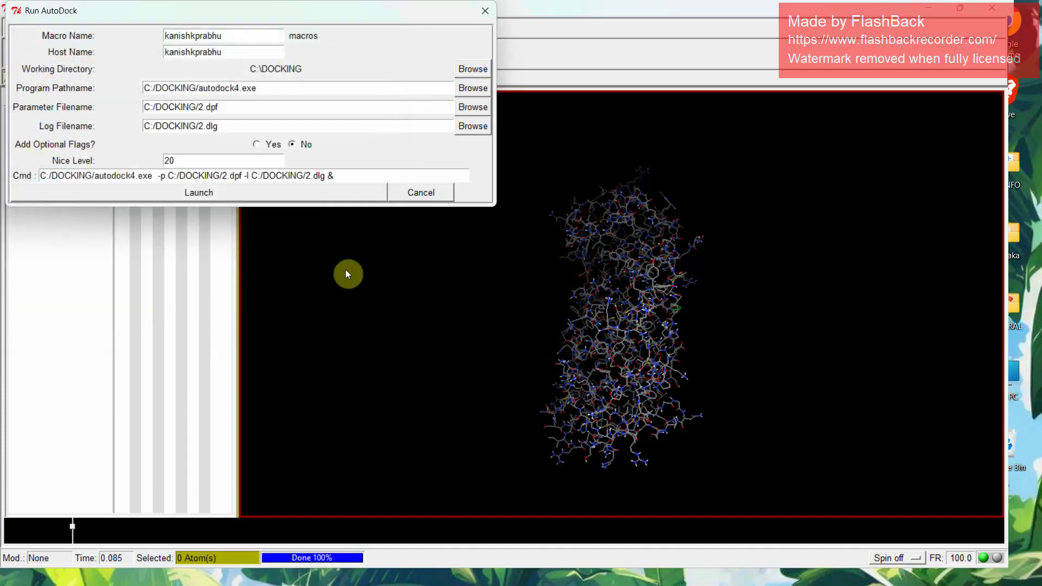
pyautogui.click(317, 197)
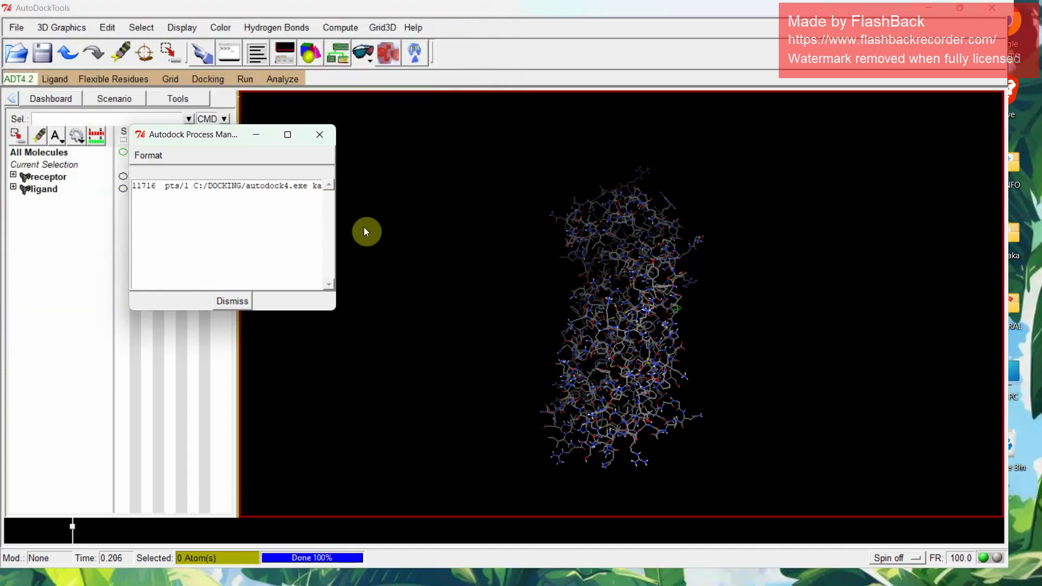
pyautogui.click(364, 228)
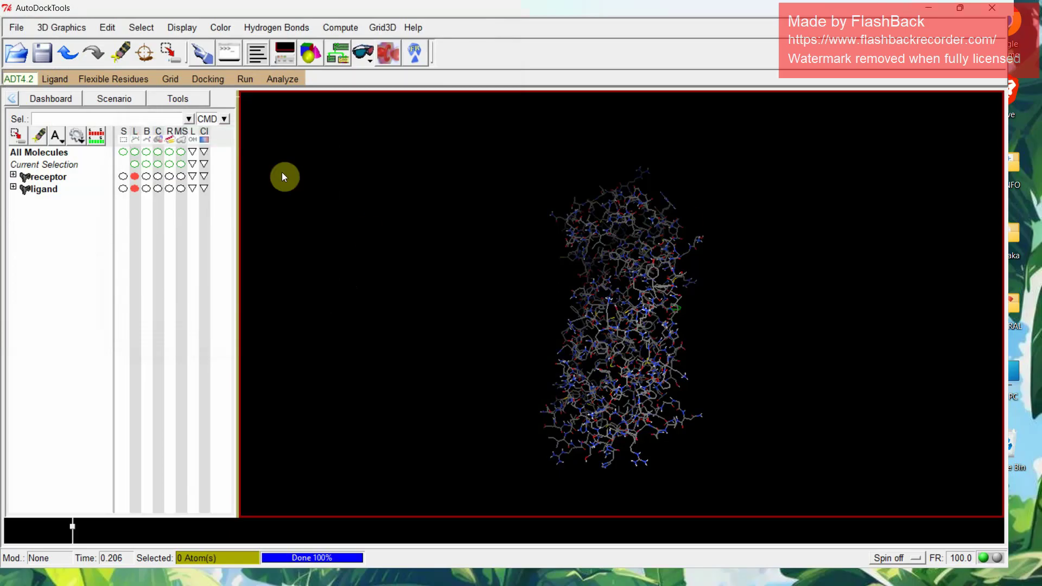
# Open 2.dlg from the DOCKING folder in Notepad, just this once
pyautogui.moveTo(736, 585)
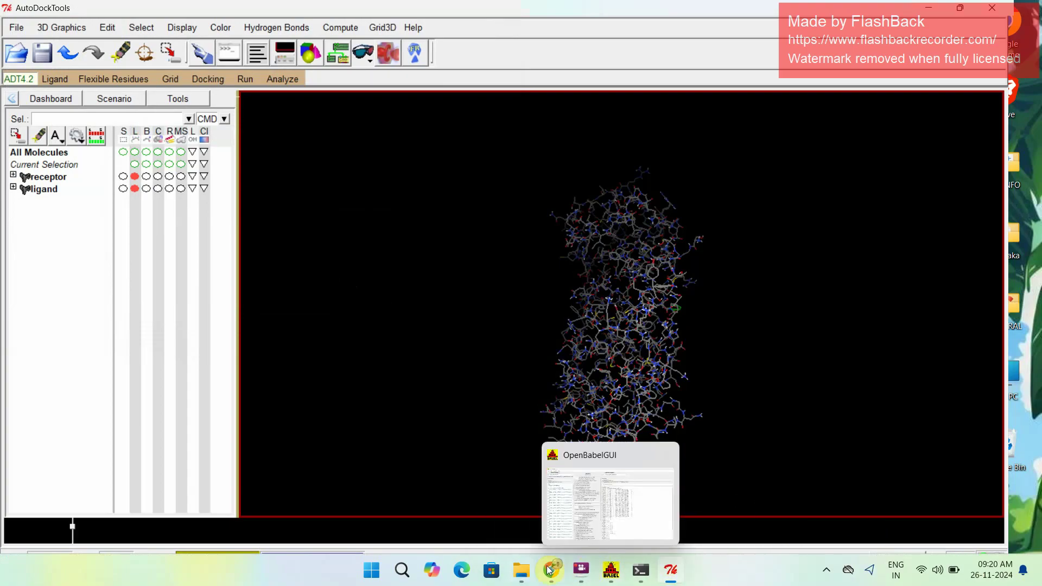
pyautogui.click(520, 571)
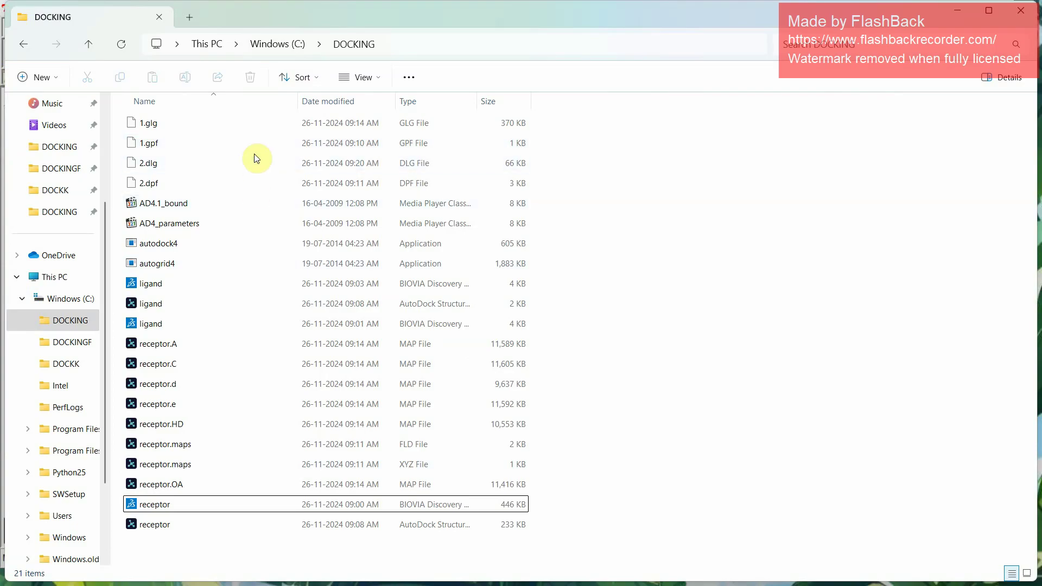
pyautogui.doubleClick(256, 168)
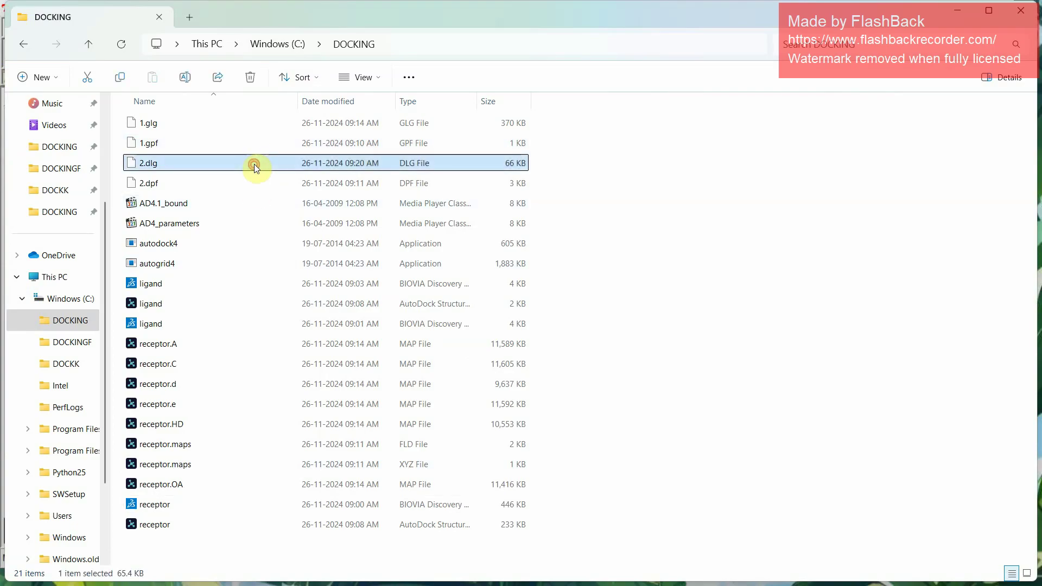
pyautogui.click(382, 171)
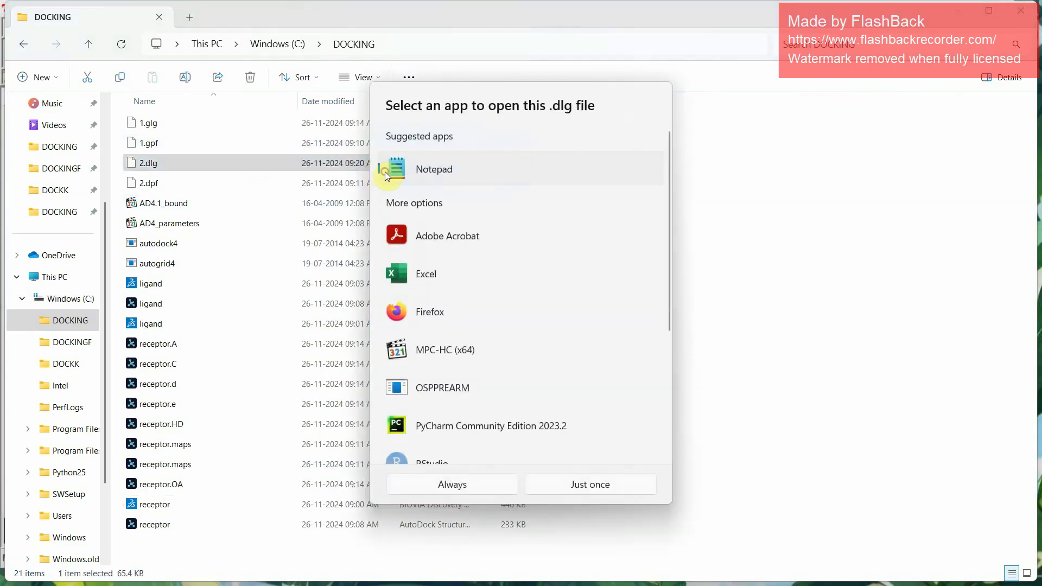
pyautogui.click(603, 485)
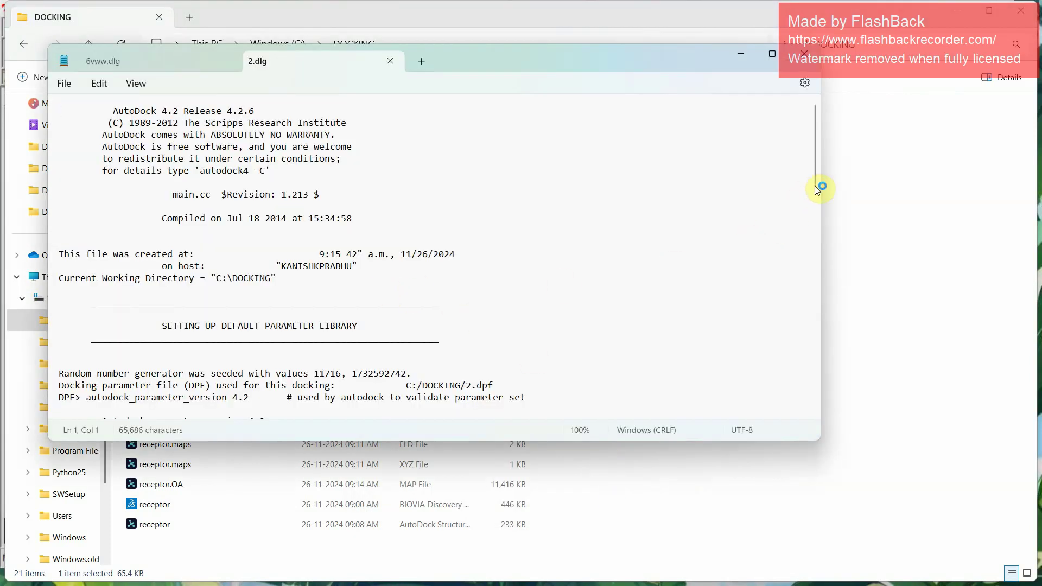
# Scroll 2.dlg to the clustering histogram and RMSD table, lowest energy -4.58 from run 5
pyautogui.scroll(-20, 812, 184)
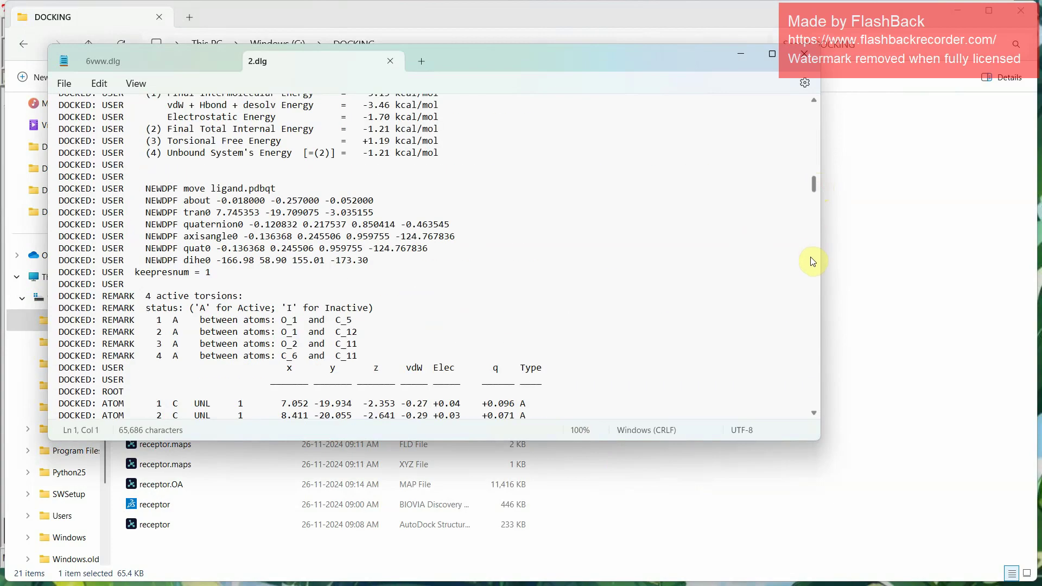
pyautogui.scroll(-20, 813, 261)
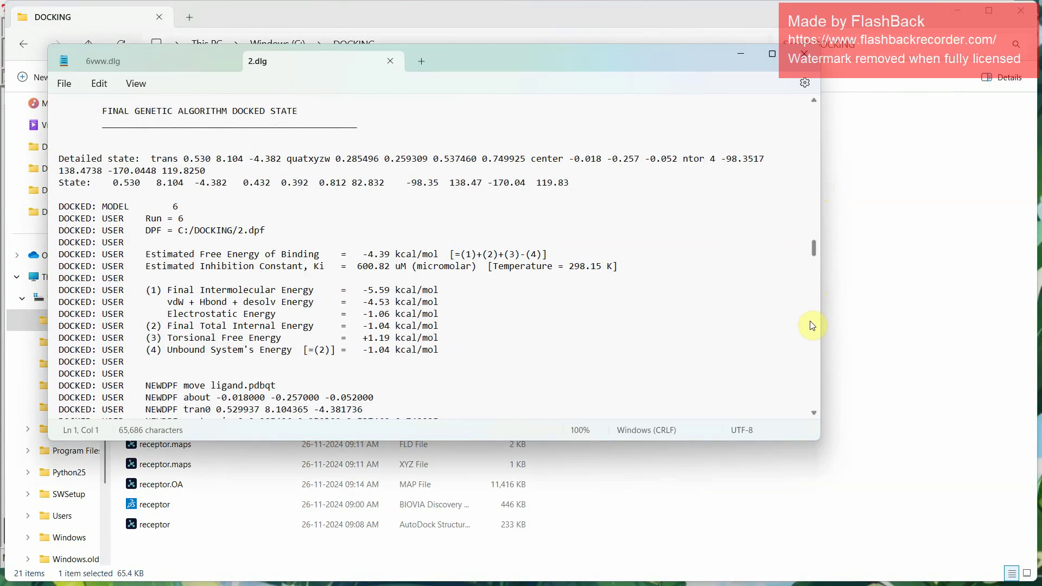
pyautogui.scroll(-20, 813, 326)
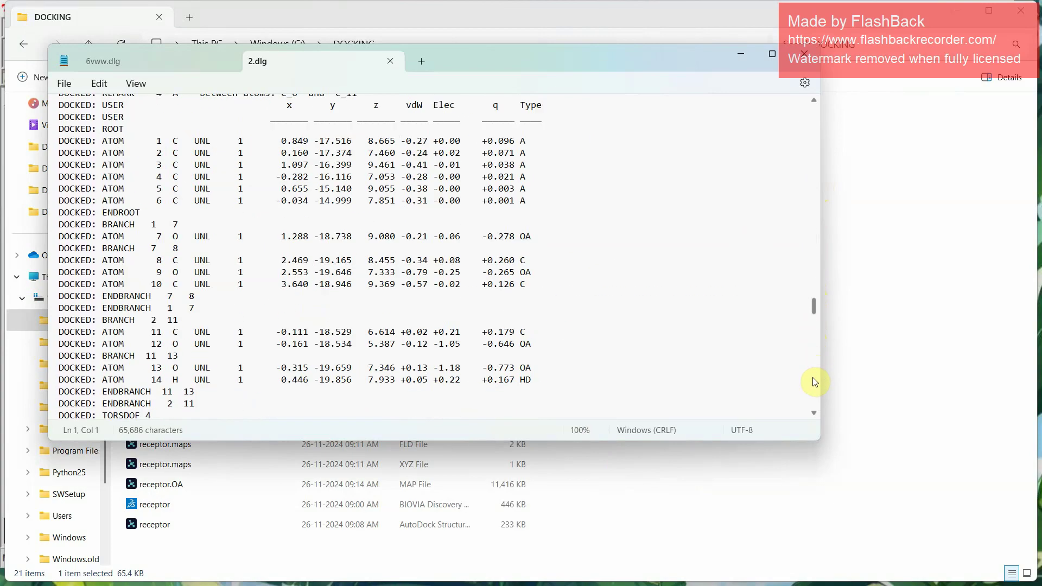
pyautogui.scroll(-20, 813, 386)
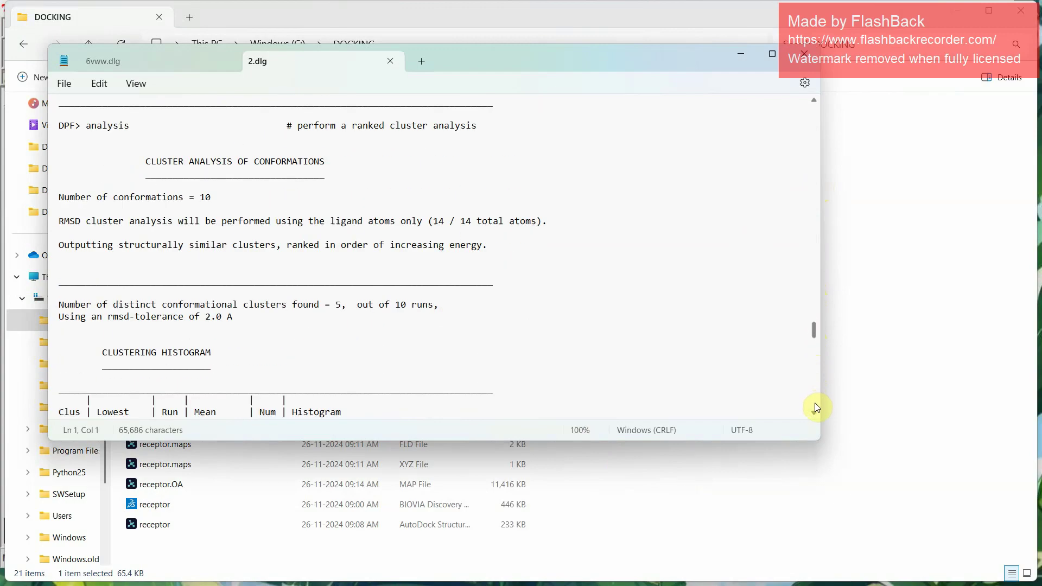
pyautogui.scroll(-4, 817, 407)
pyautogui.scroll(-8, 818, 410)
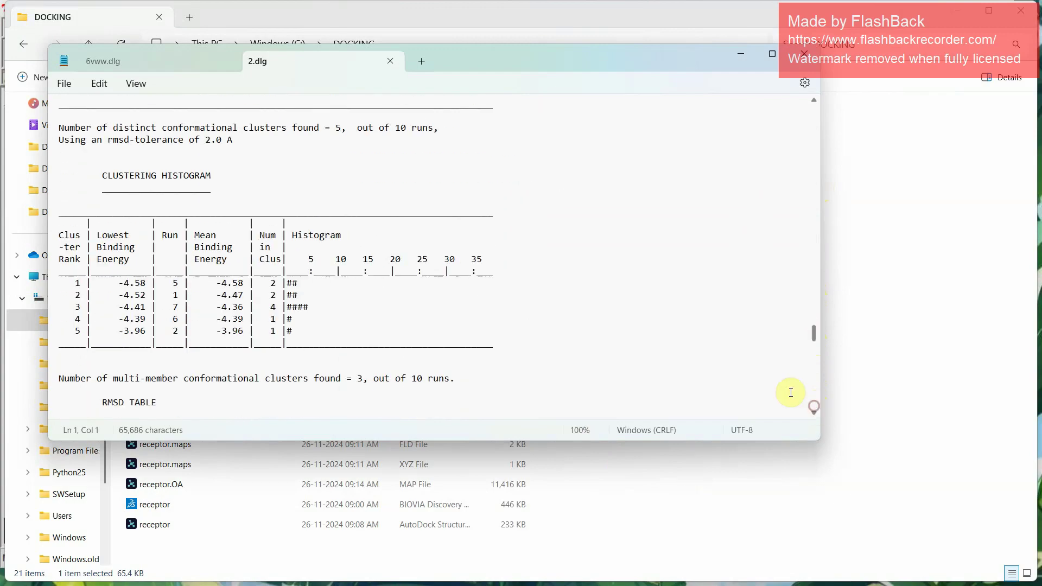
pyautogui.scroll(-3, 688, 327)
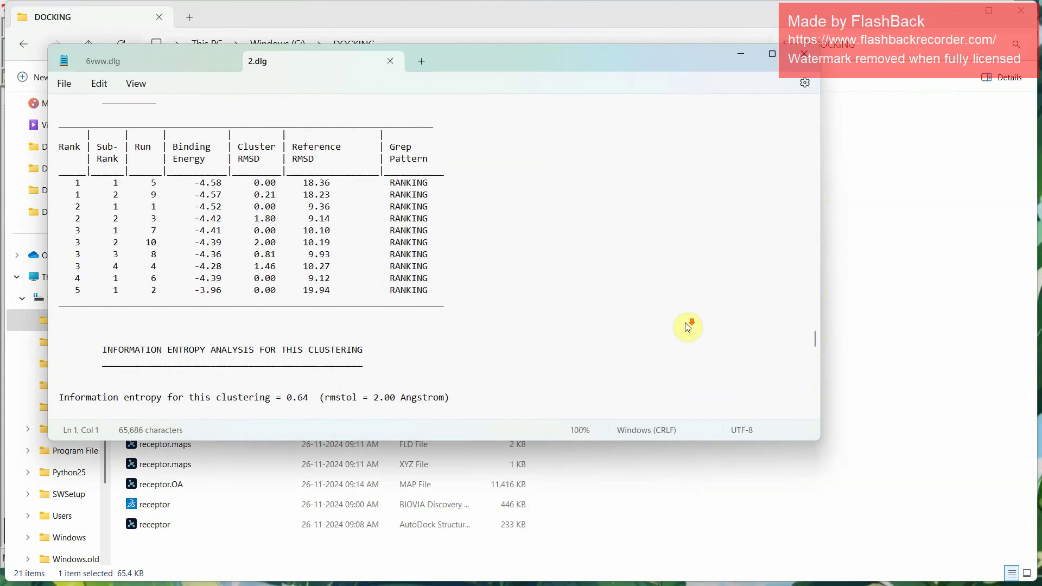
pyautogui.scroll(5, 688, 327)
pyautogui.scroll(-1, 685, 326)
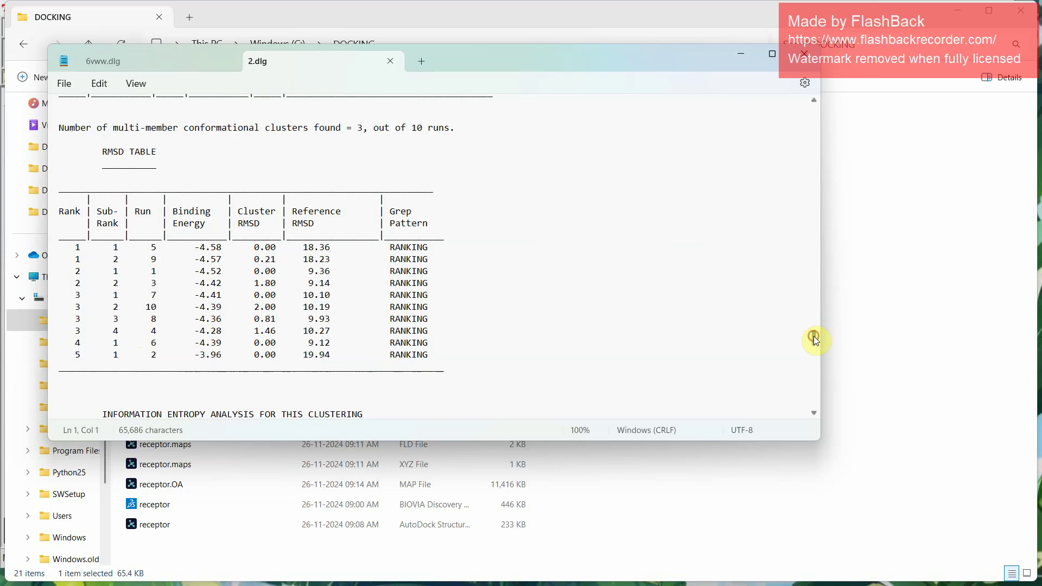
# Jump to the end of 2.dlg, scroll back up through the models, then minimize Notepad
pyautogui.moveTo(813, 336); pyautogui.dragTo(816, 405)
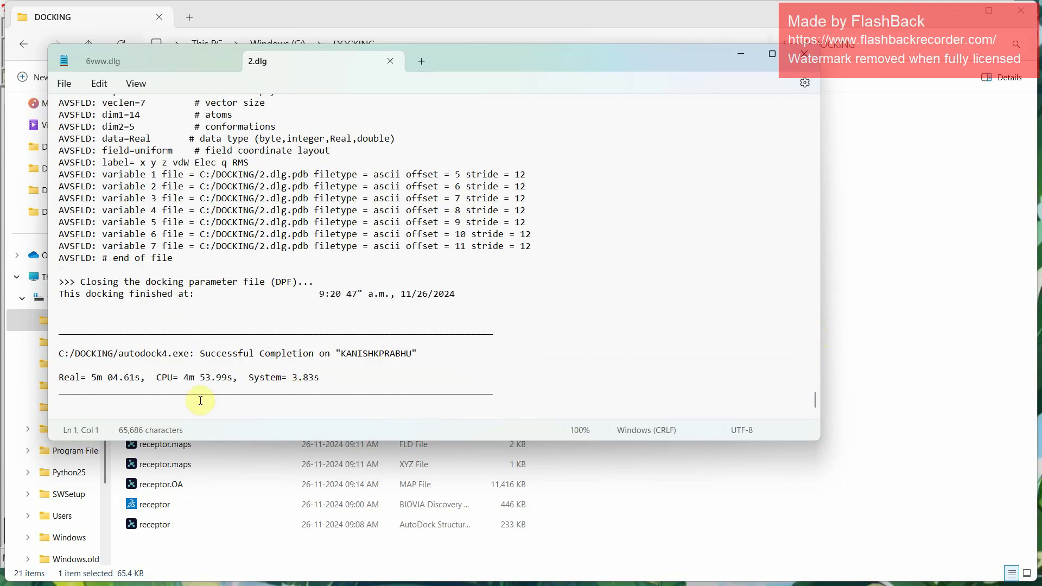
pyautogui.scroll(2, 548, 307)
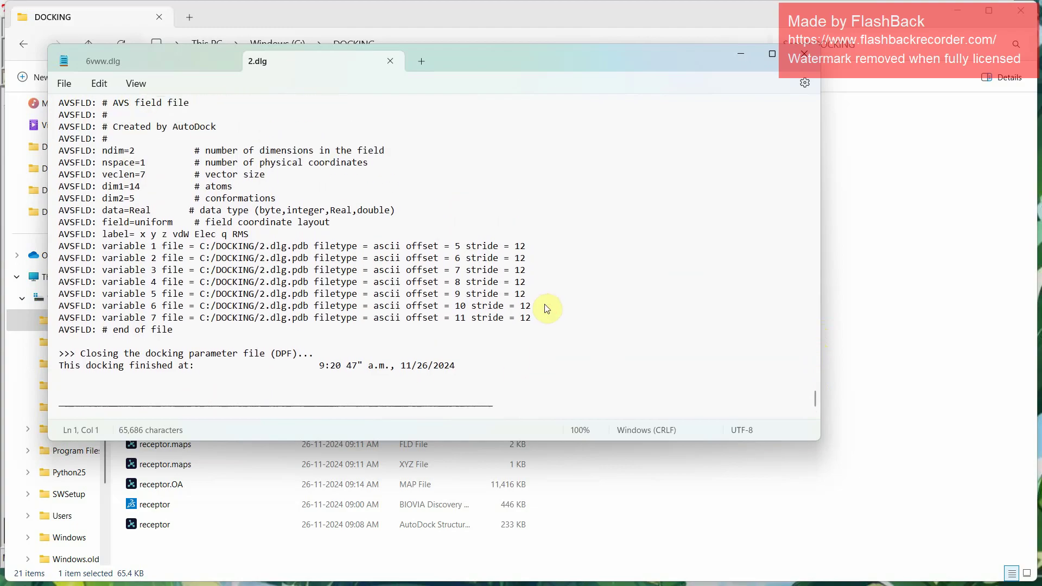
pyautogui.scroll(9, 547, 309)
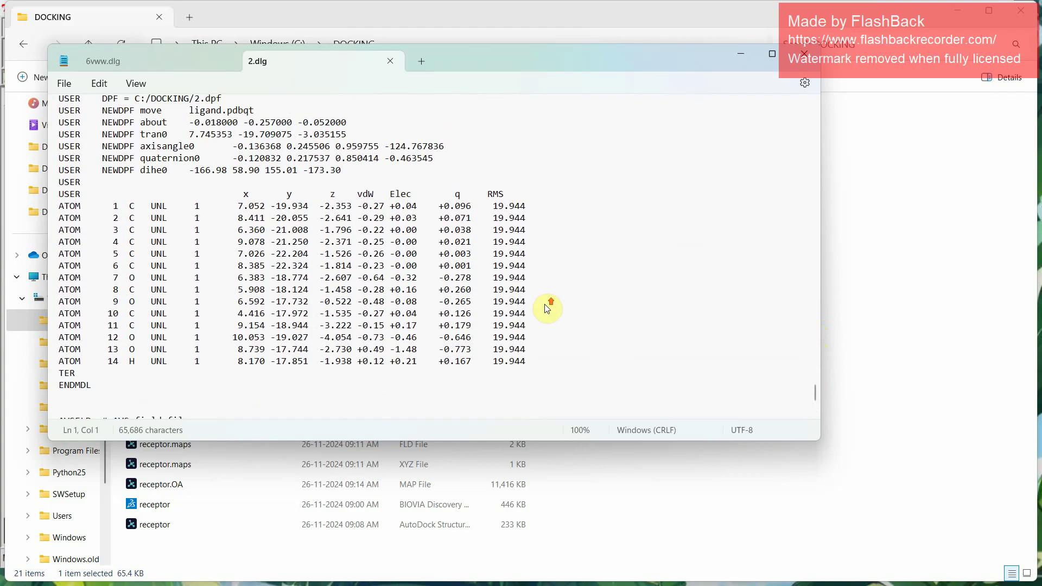
pyautogui.scroll(4, 547, 309)
pyautogui.scroll(3, 547, 308)
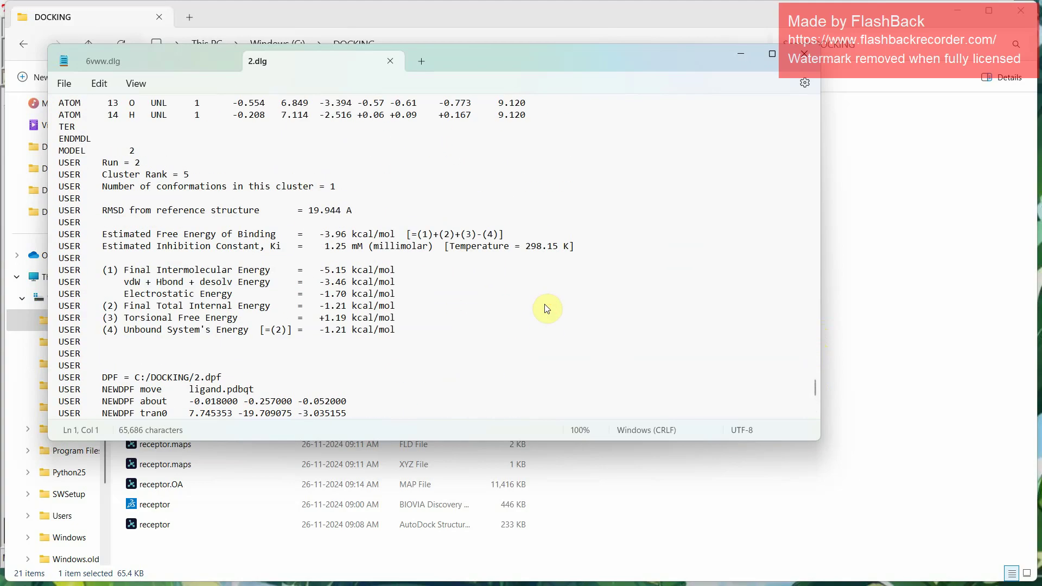
pyautogui.scroll(5, 548, 309)
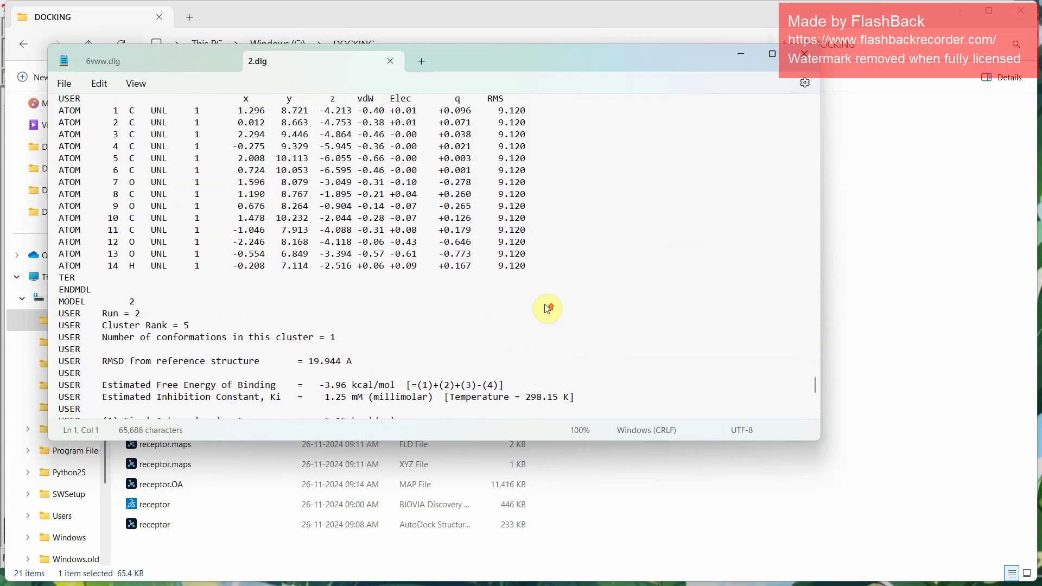
pyautogui.scroll(3, 547, 309)
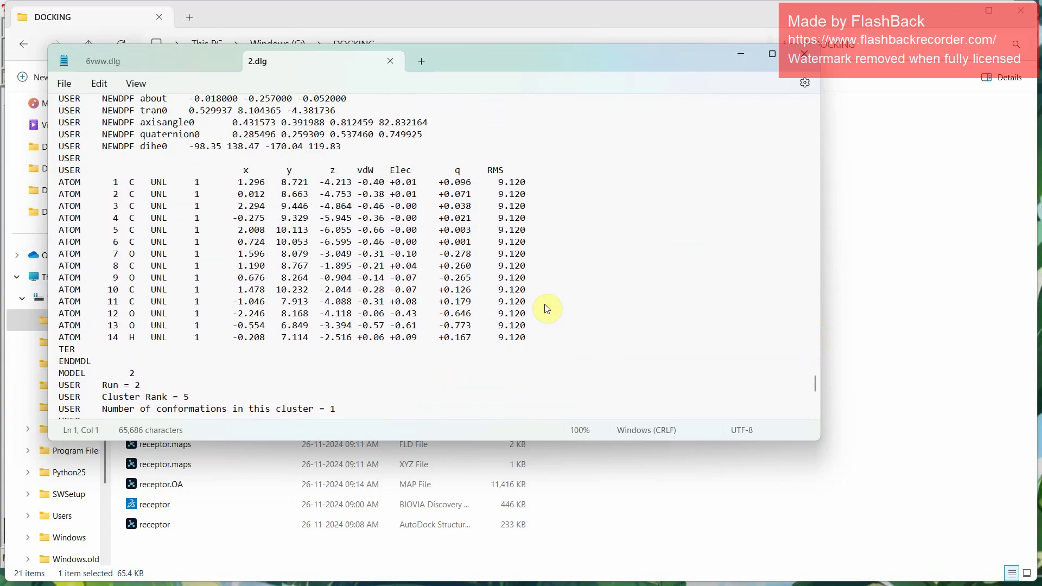
pyautogui.click(741, 56)
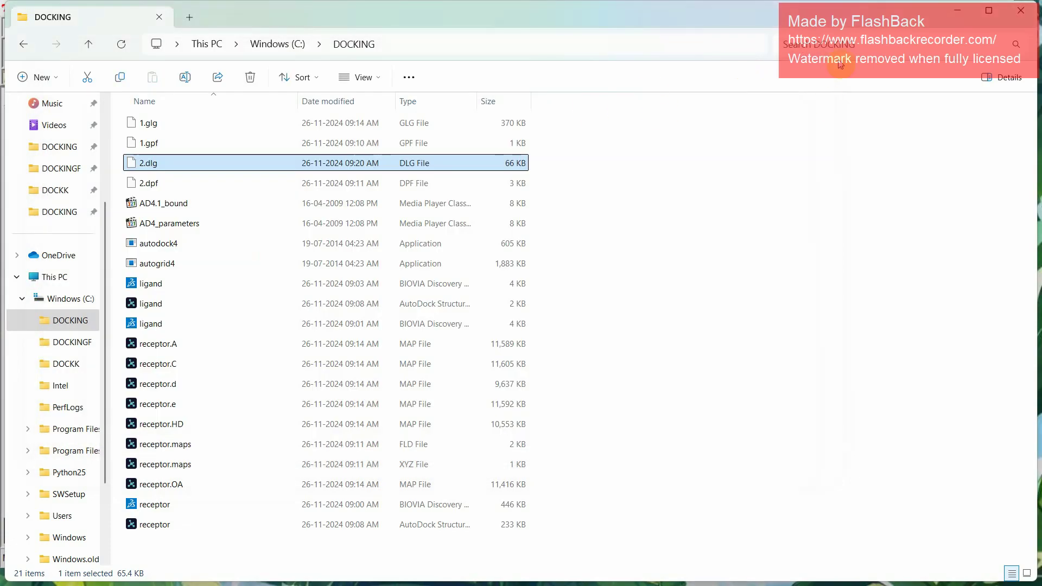
# Minimize the DOCKING folder window to bring AutoDockTools back in front
pyautogui.click(959, 10)
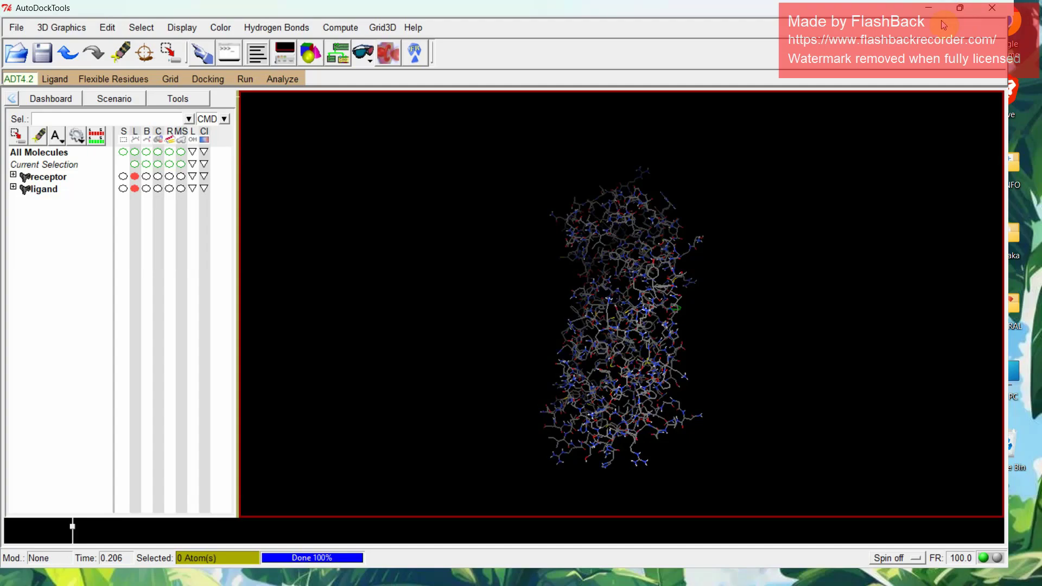